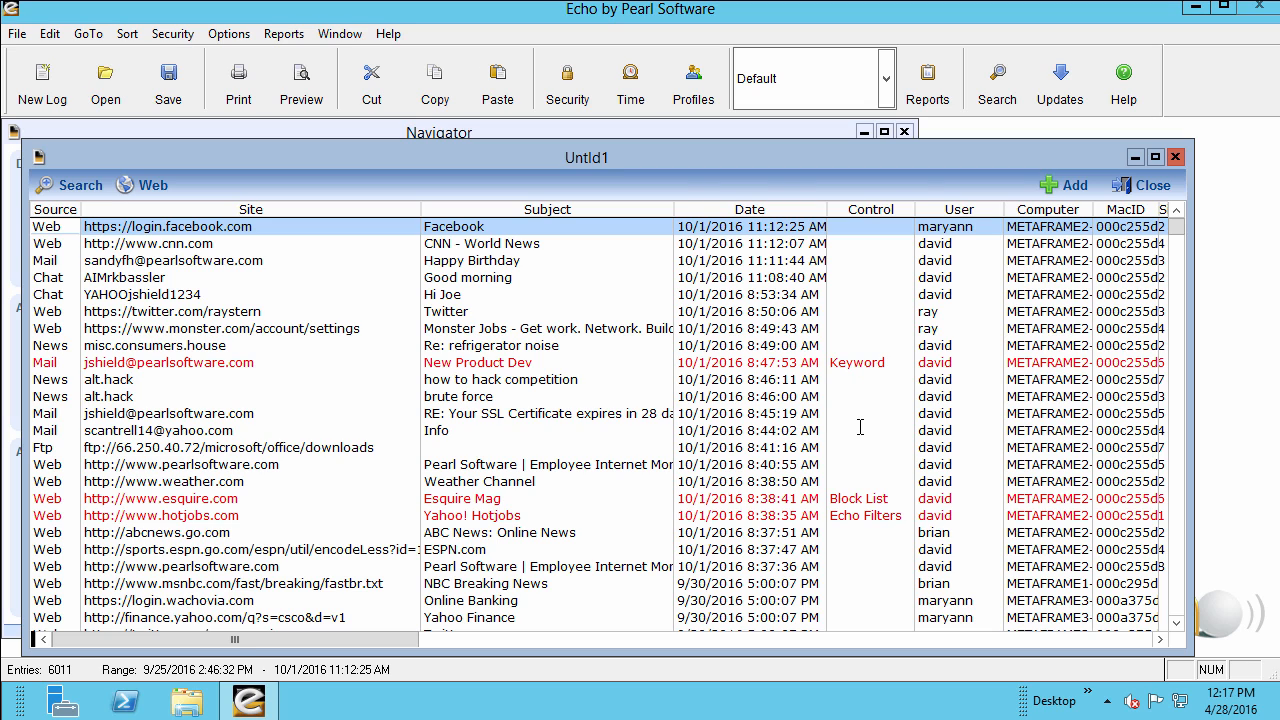
Check the web category and available list actions for the hotjobs.com entry in the activity log.
right_click(850, 517)
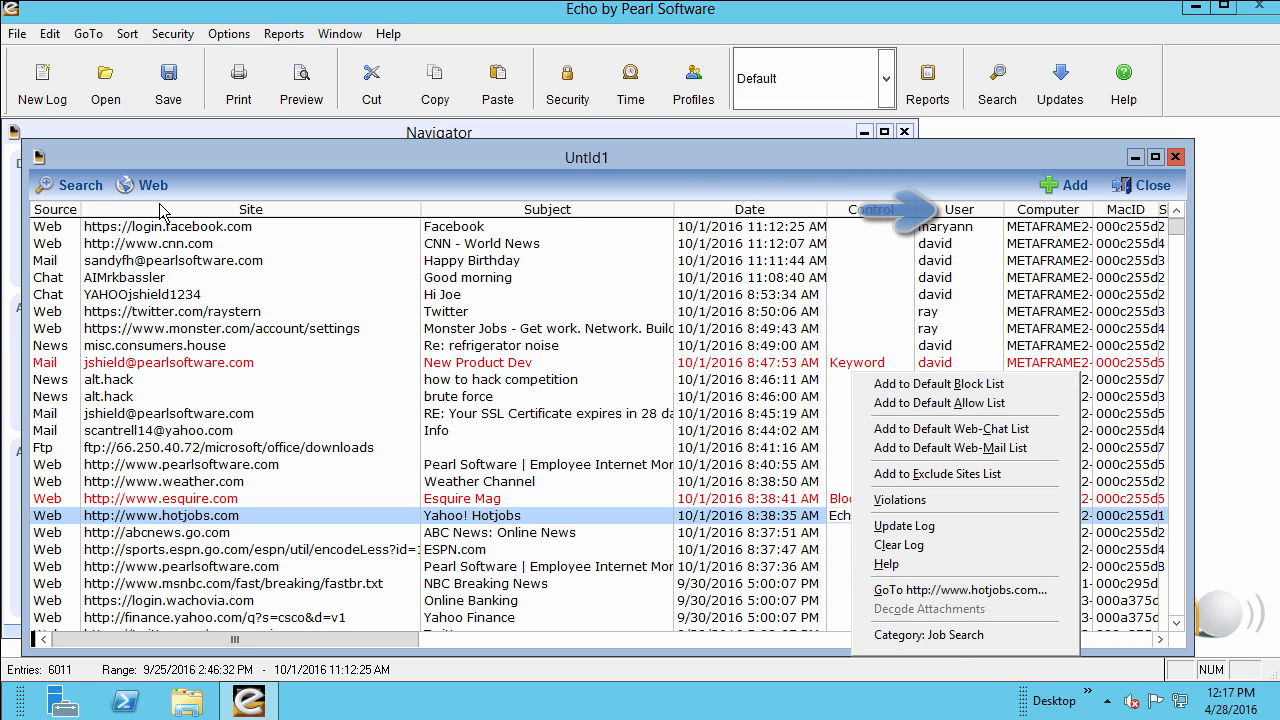
click(71, 160)
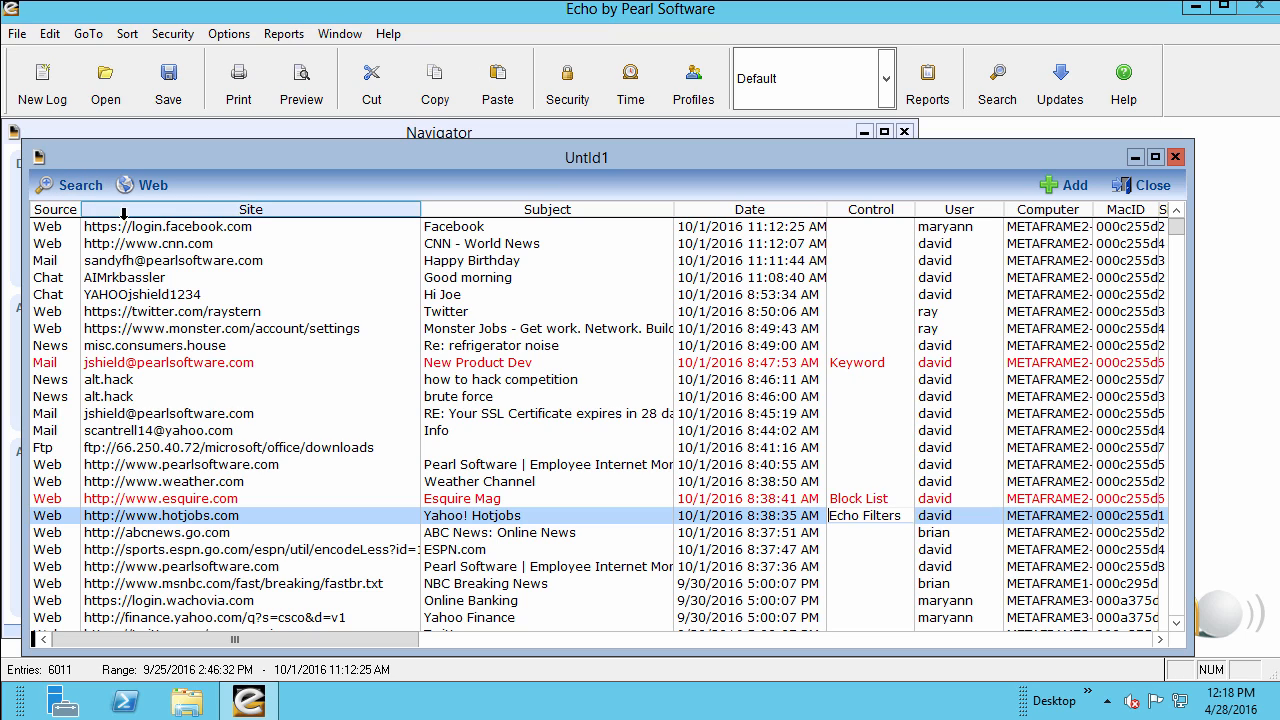
Read the full text of the "Happy Birthday" mail entry, and check which actions are available for that entry.
click(172, 262)
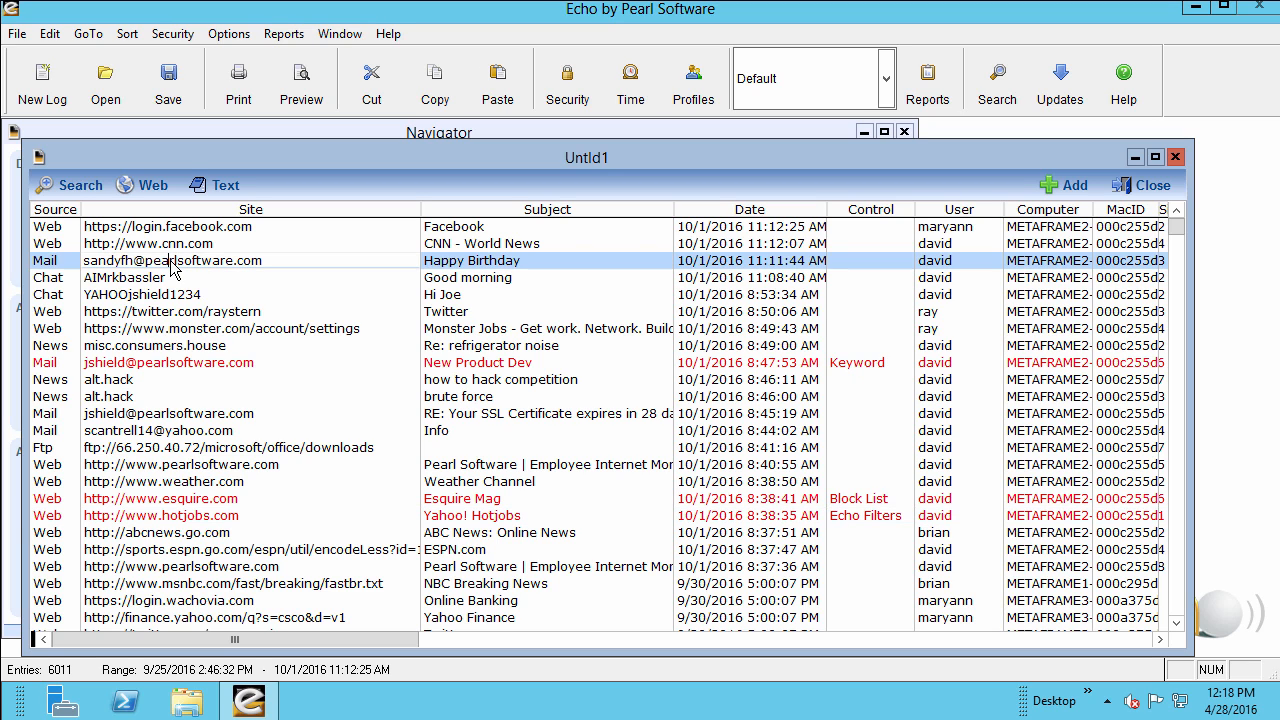
click(213, 190)
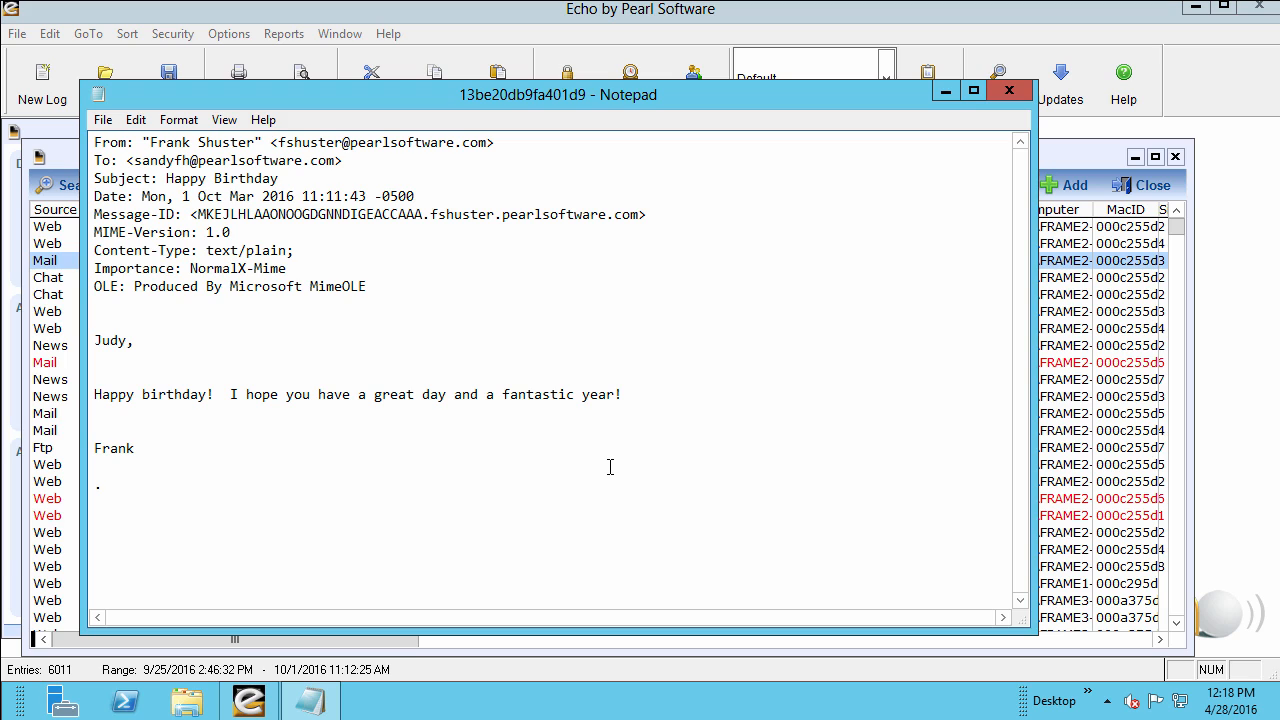
drag(263, 471, 66, 325)
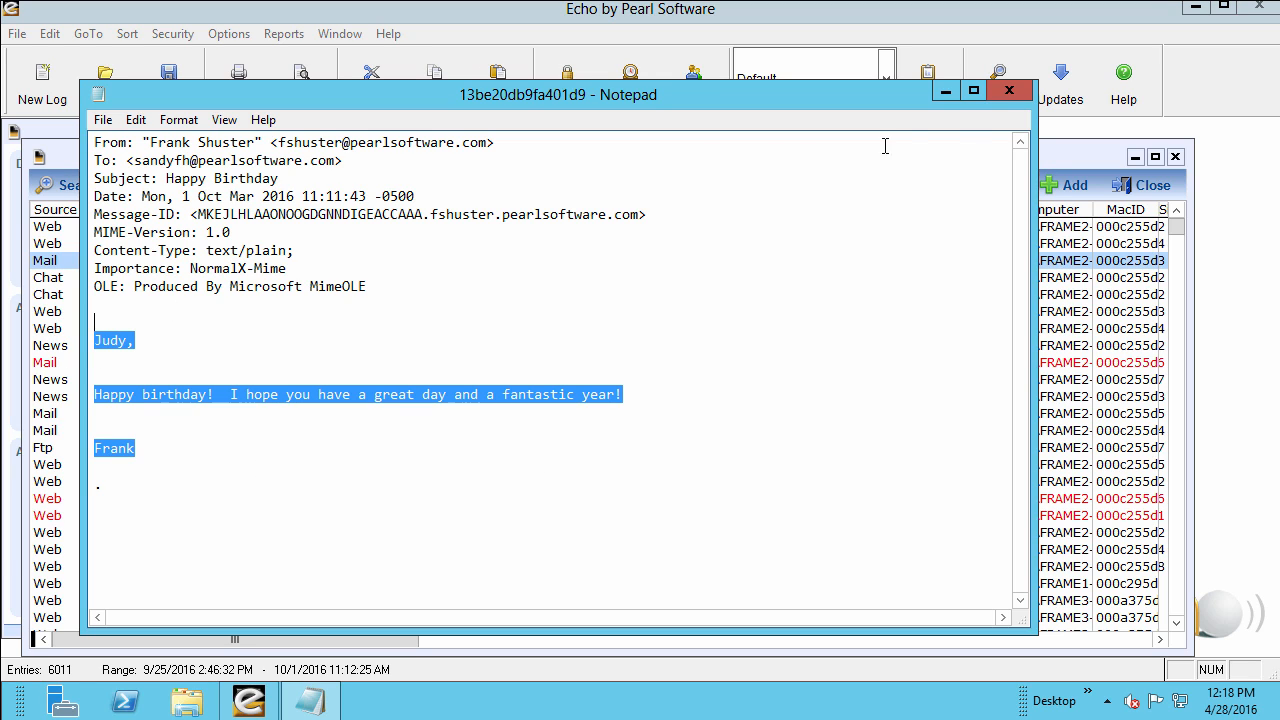
click(1010, 92)
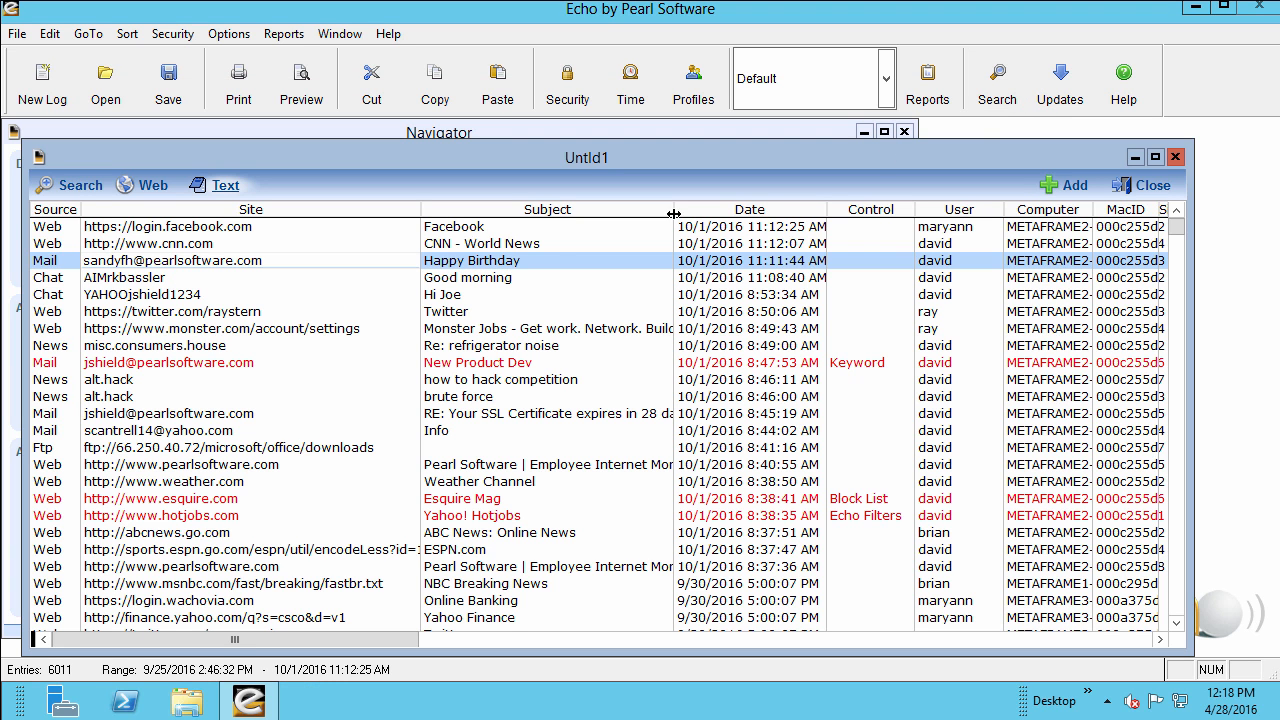
right_click(283, 257)
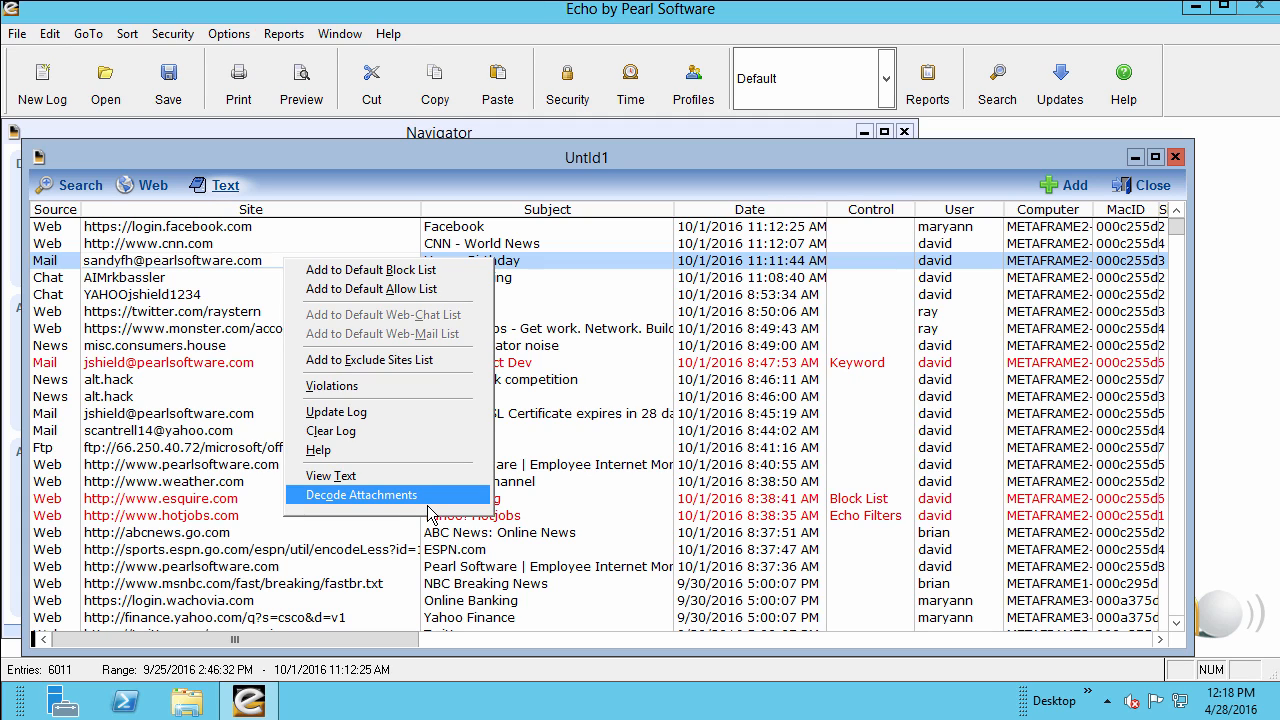
click(190, 262)
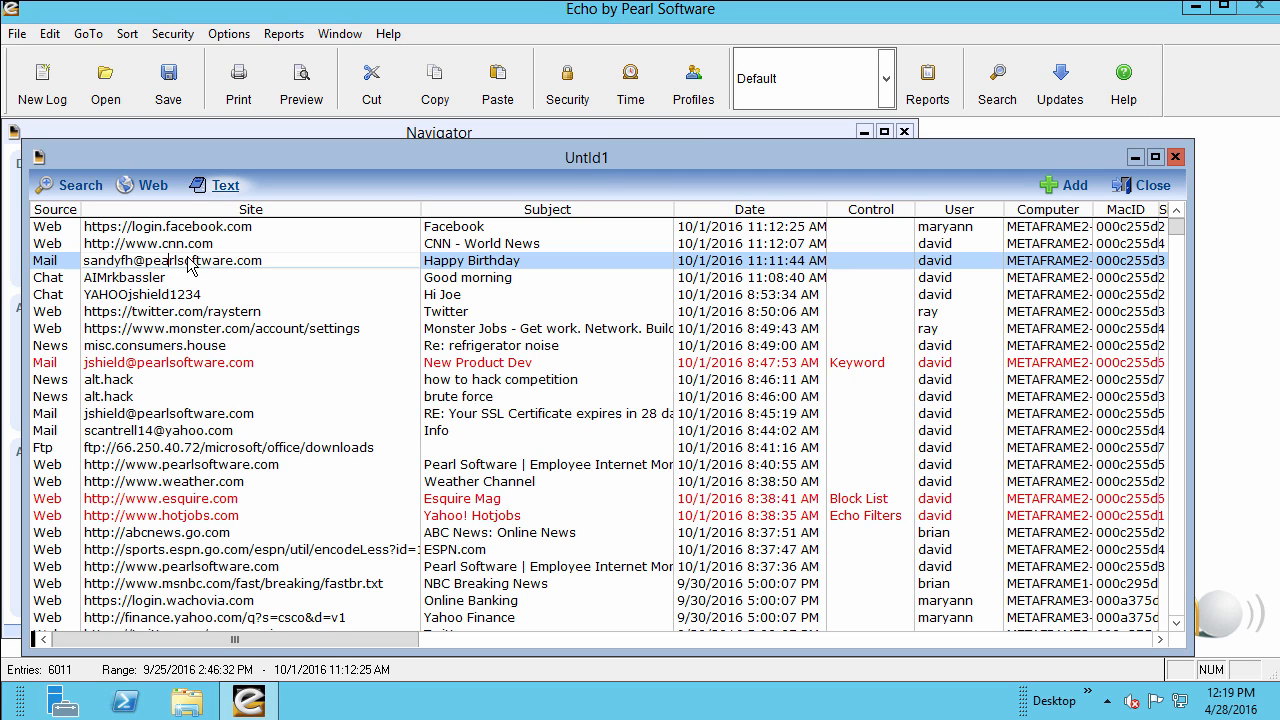
Read the transcript of the logged Yahoo chat conversation and close it.
click(195, 296)
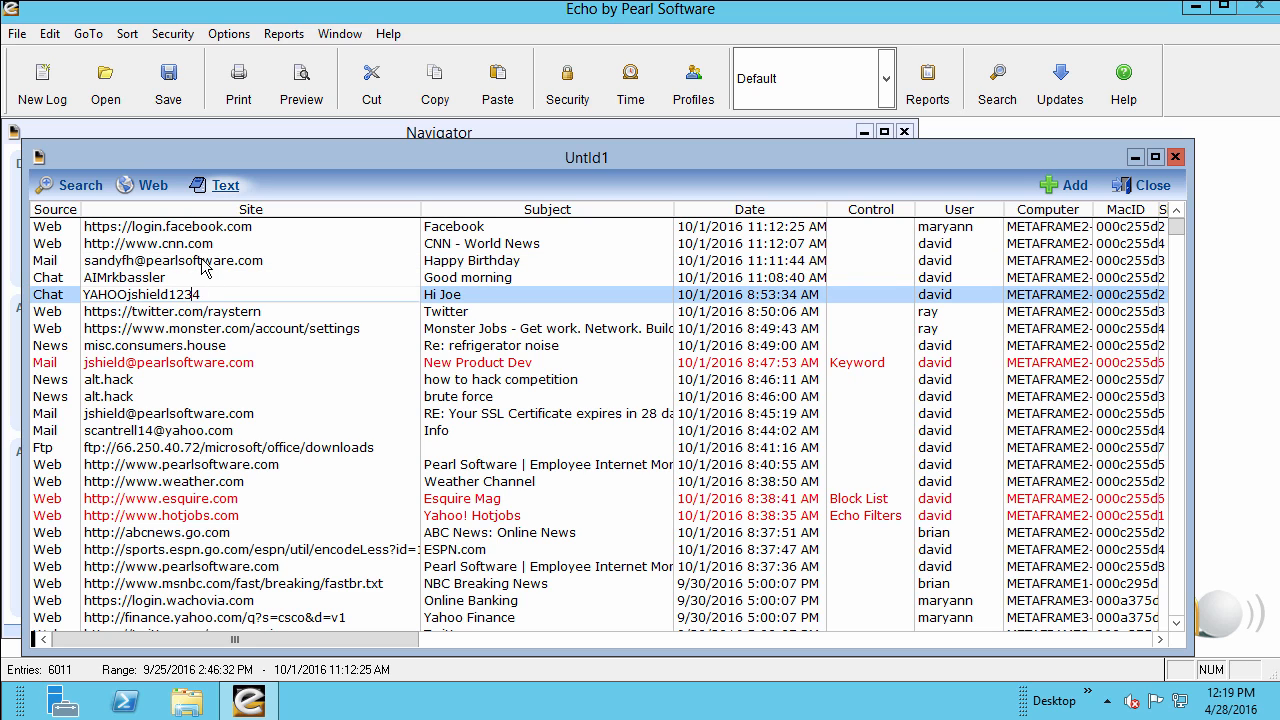
click(224, 186)
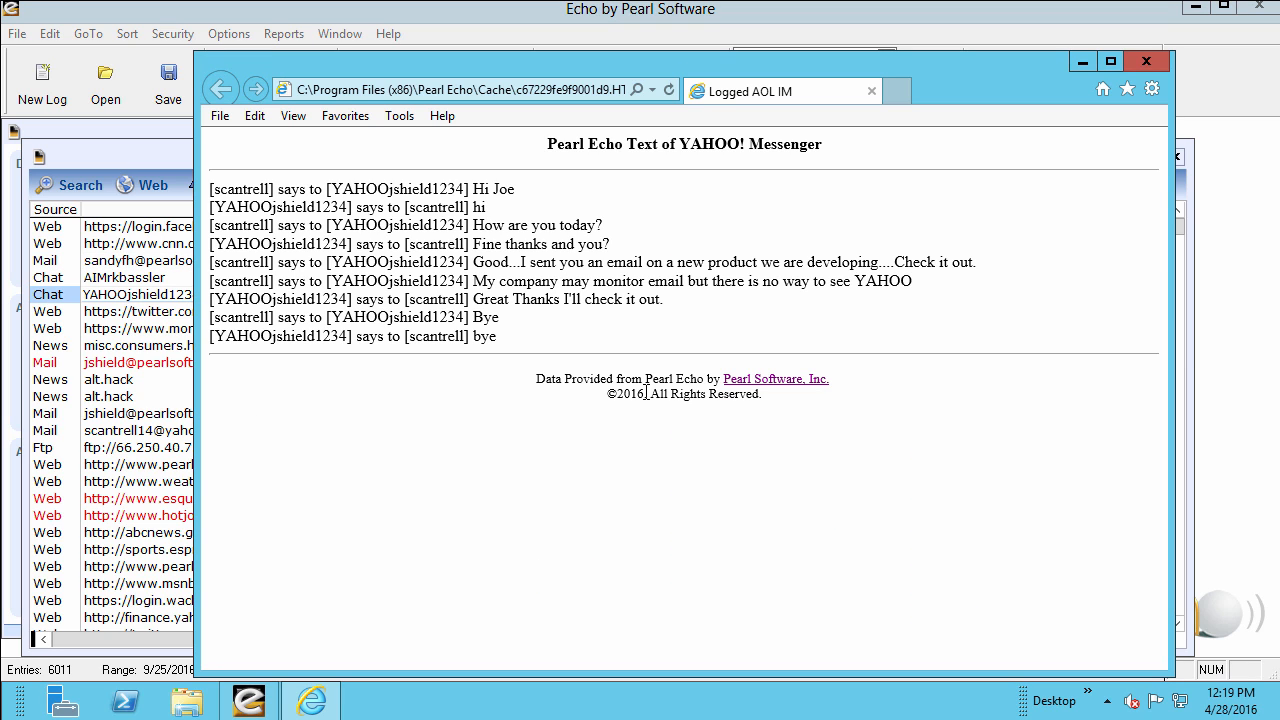
click(1147, 61)
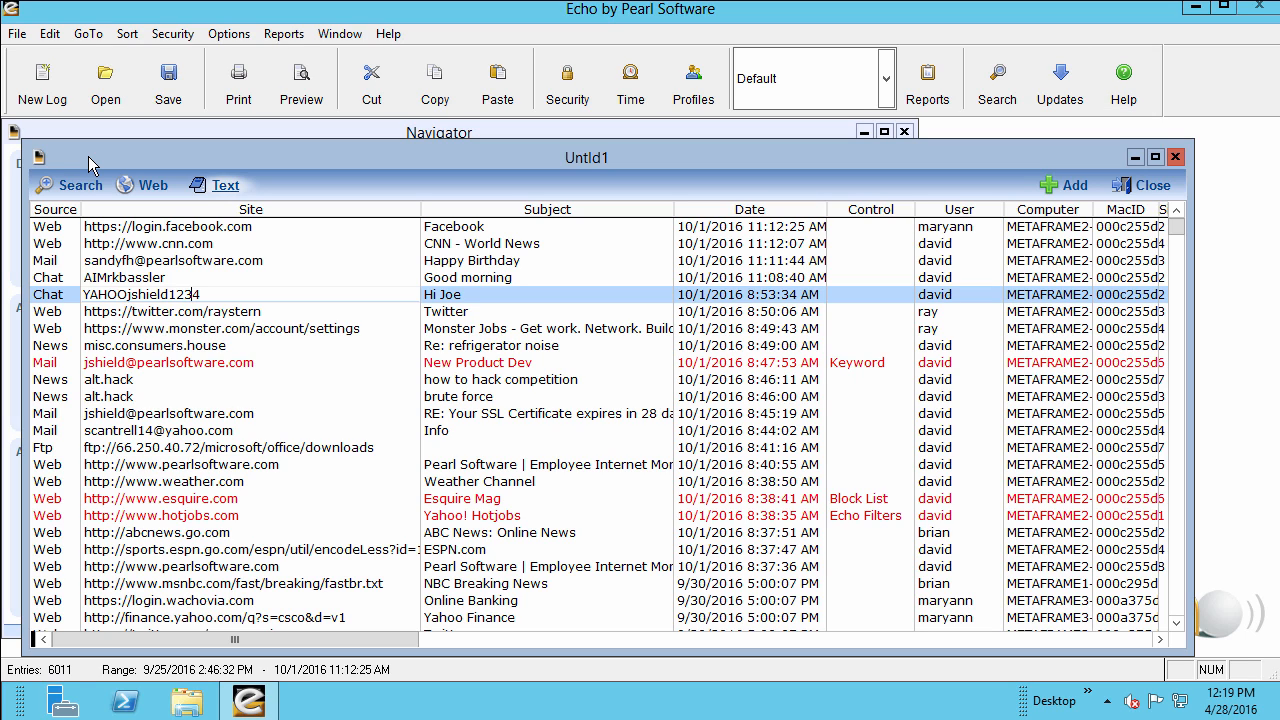
Review the log's sort options, and examine the General Statistics reports in the Report Manager.
click(125, 36)
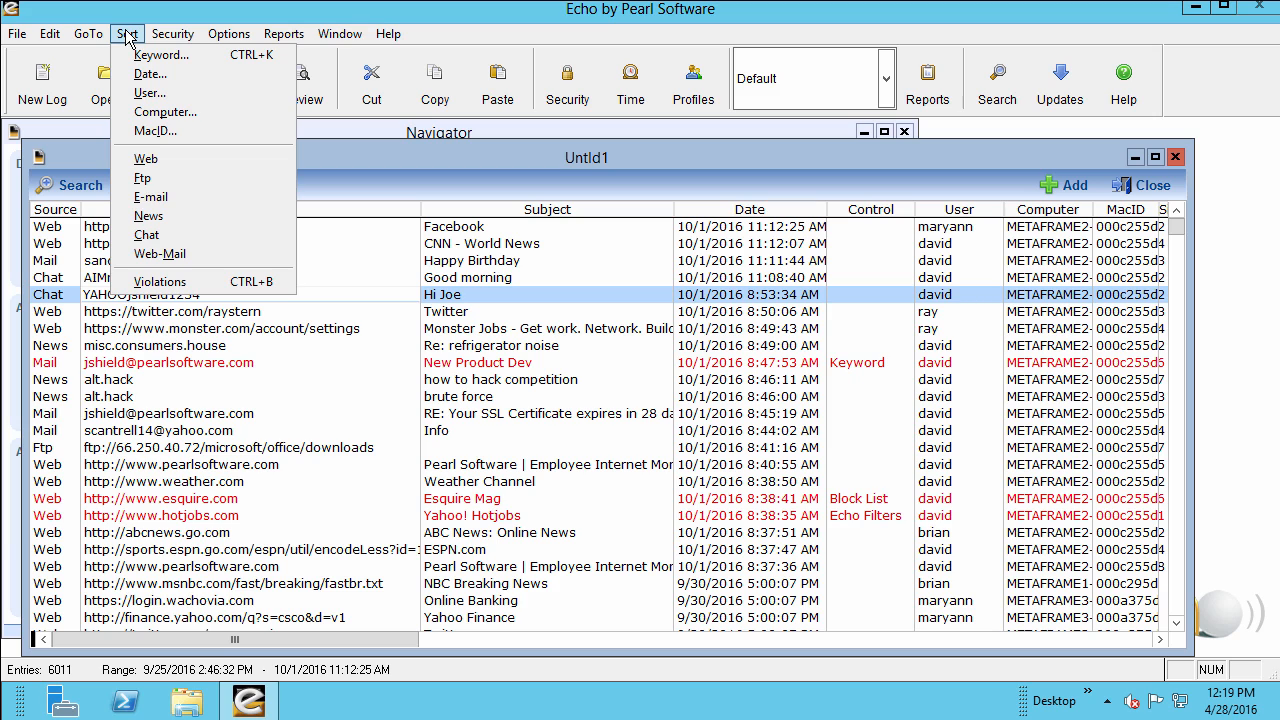
mouse_move(267, 40)
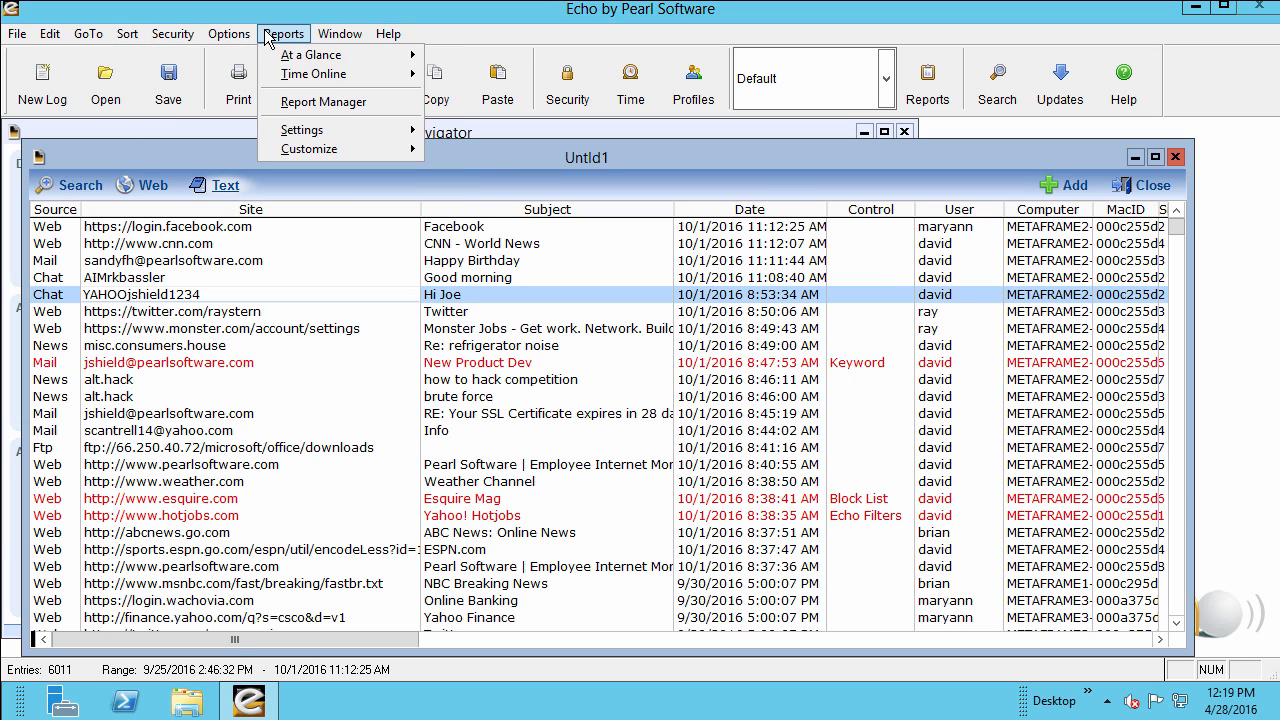
click(323, 103)
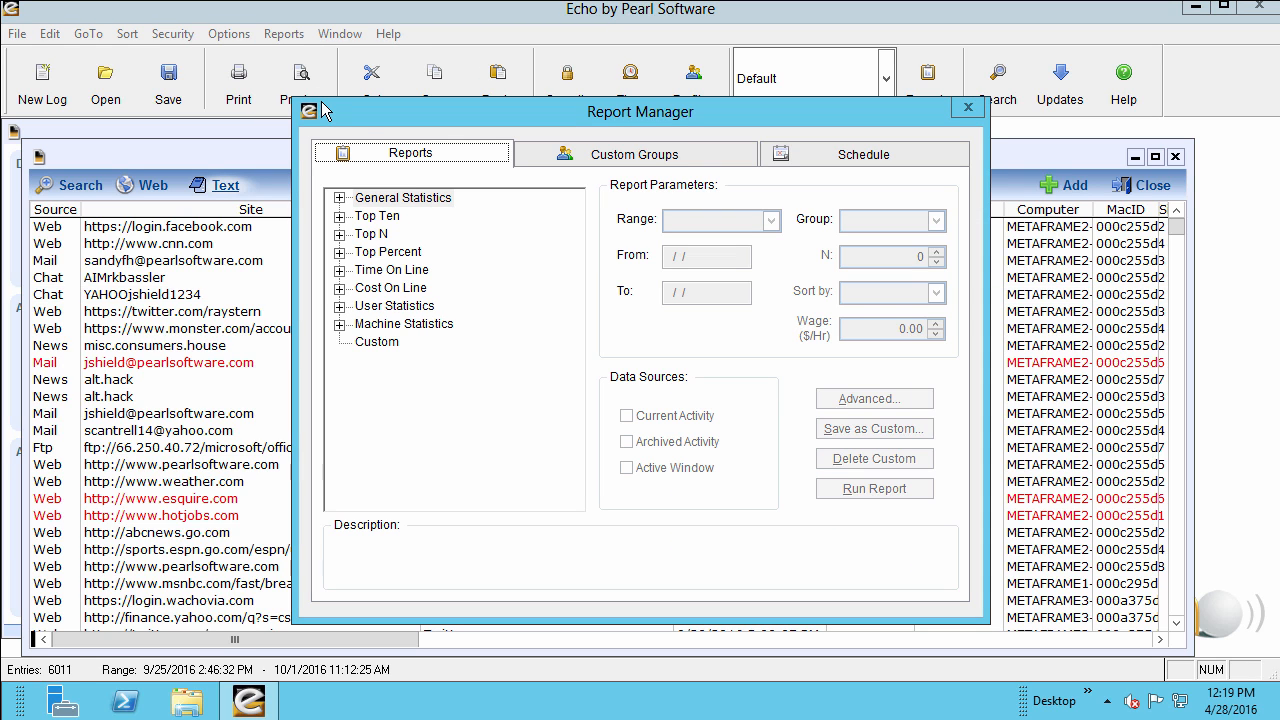
double_click(357, 199)
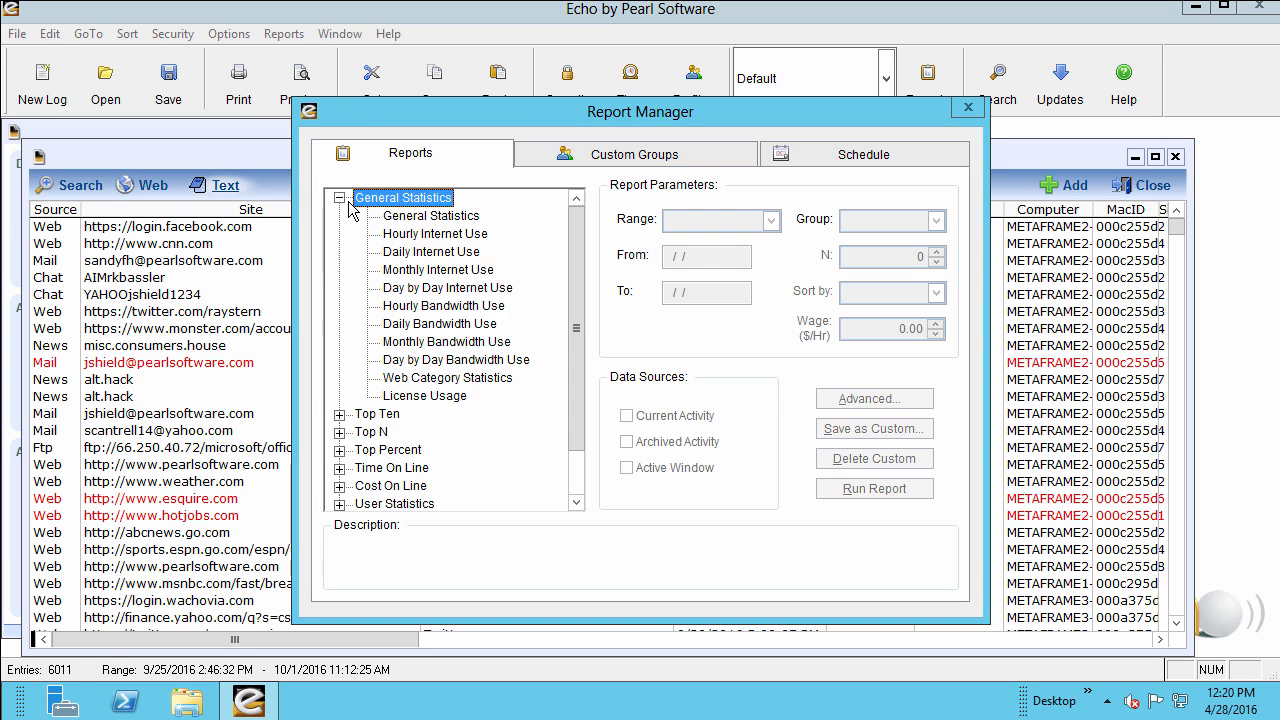
click(386, 219)
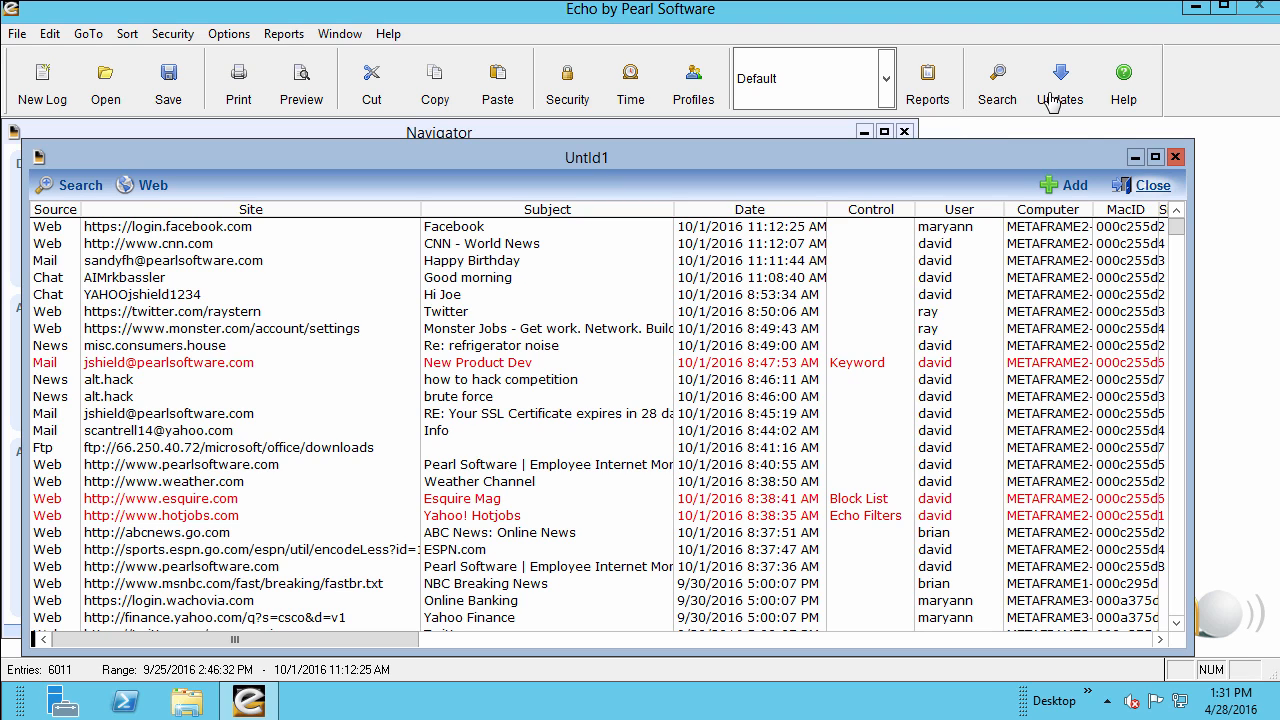
Minimize the activity log and add a new access profile for the shipping group.
click(1134, 158)
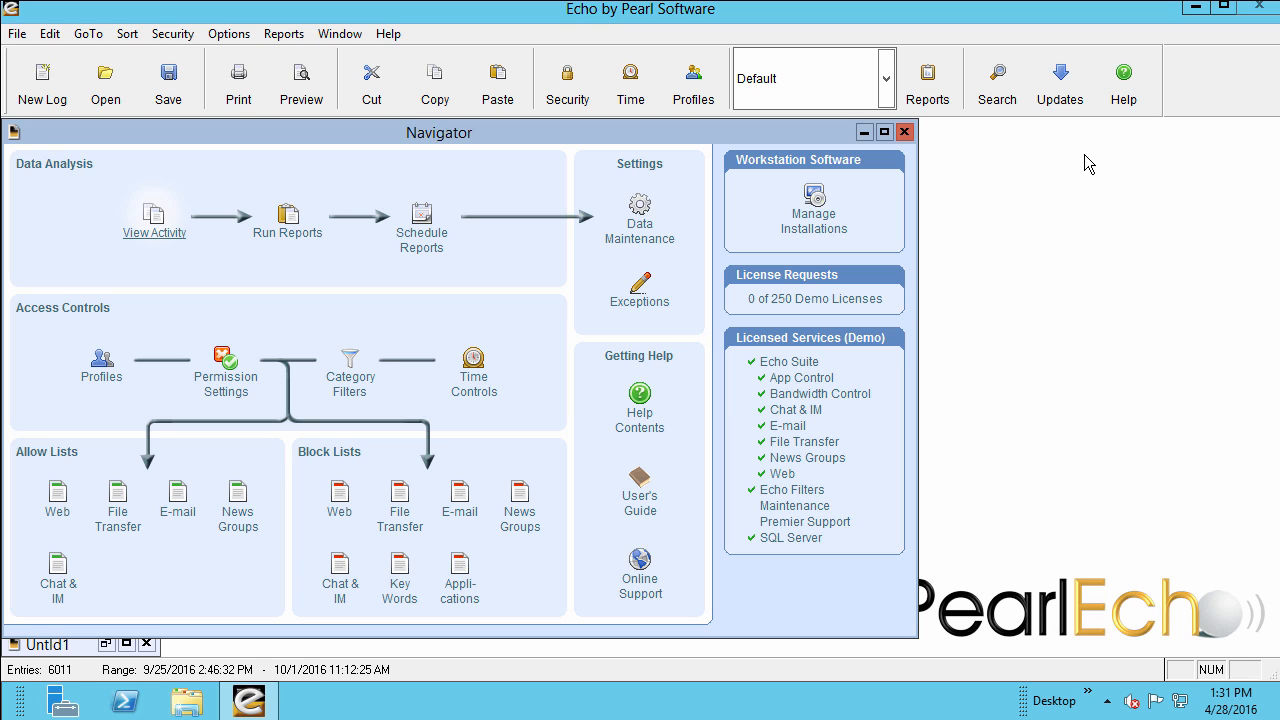
click(96, 388)
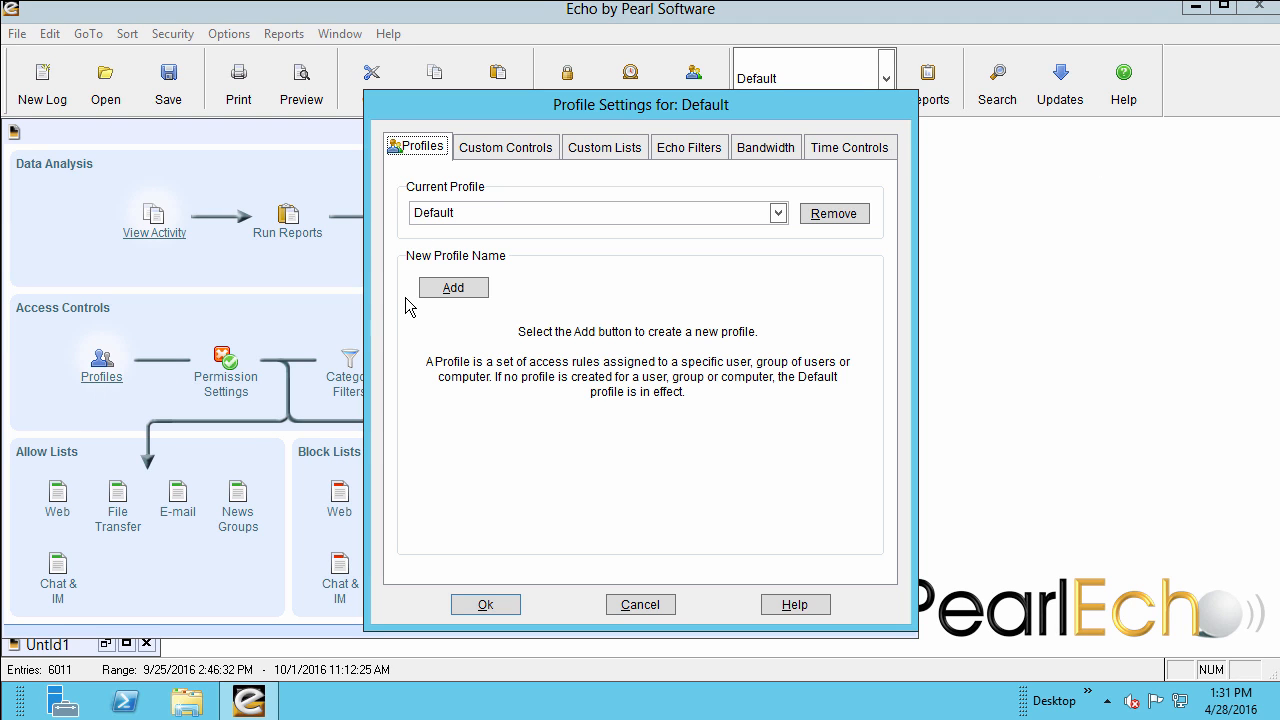
click(451, 289)
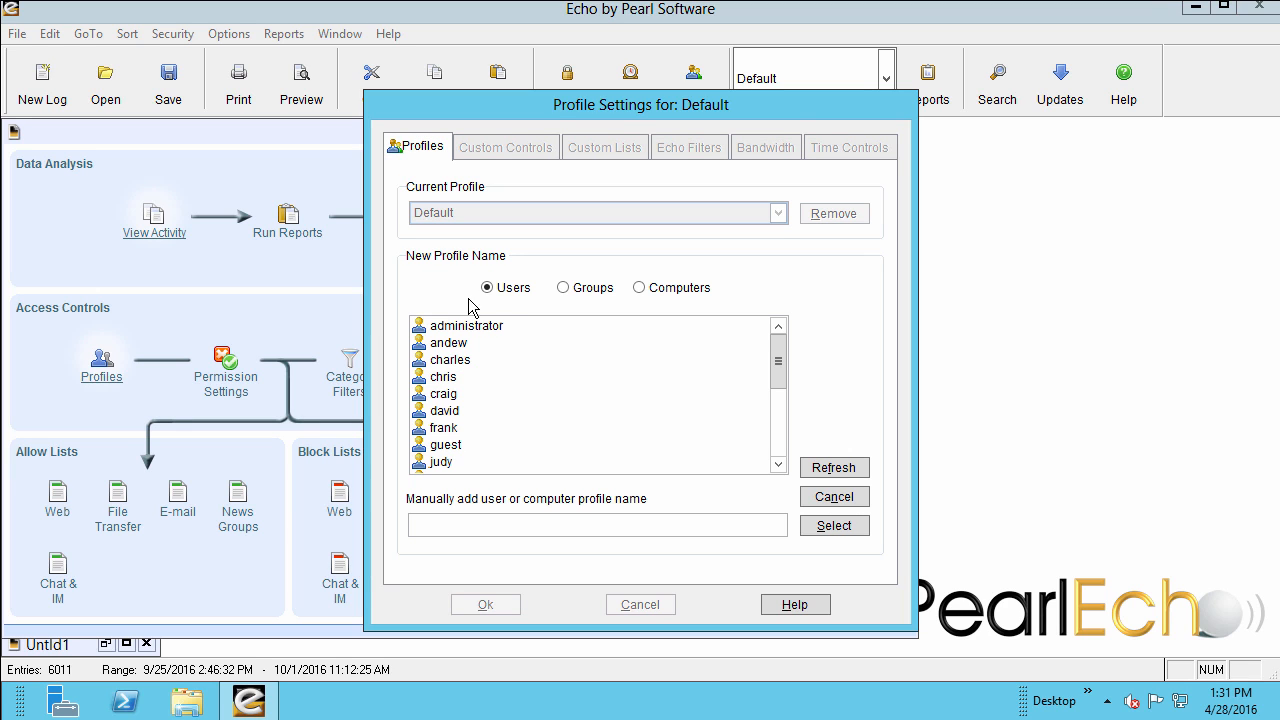
click(563, 288)
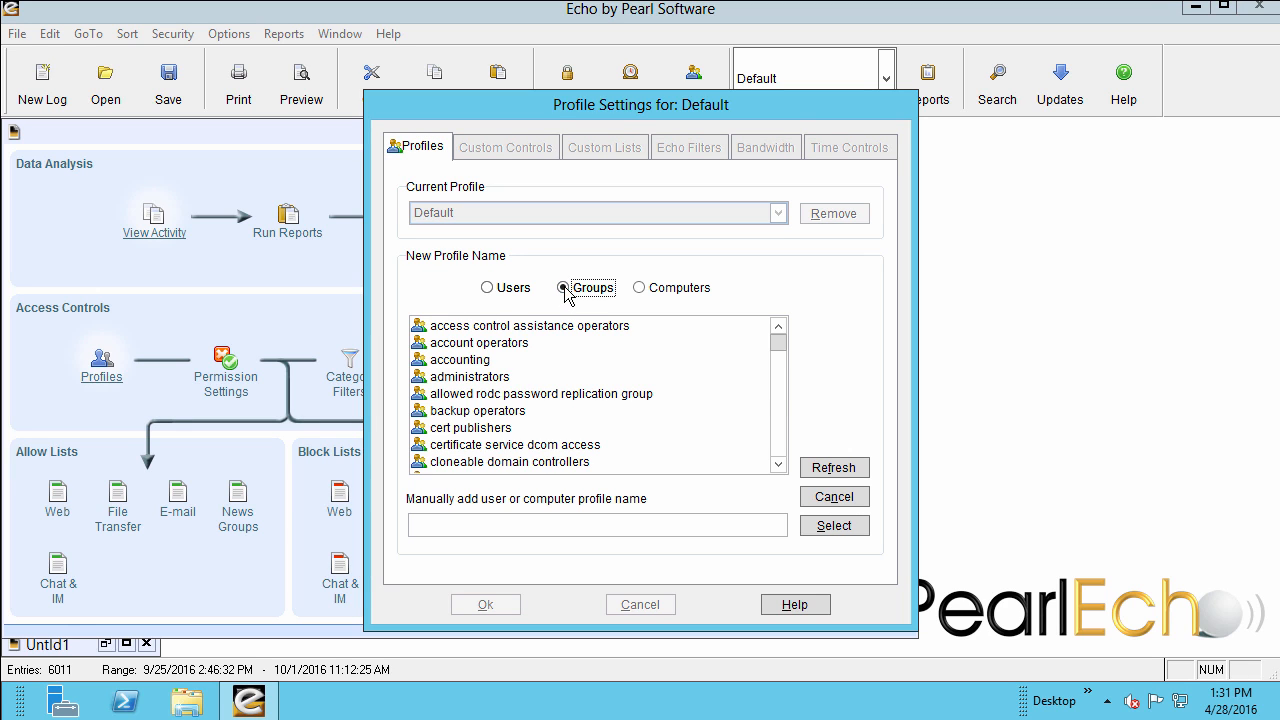
click(645, 288)
click(499, 289)
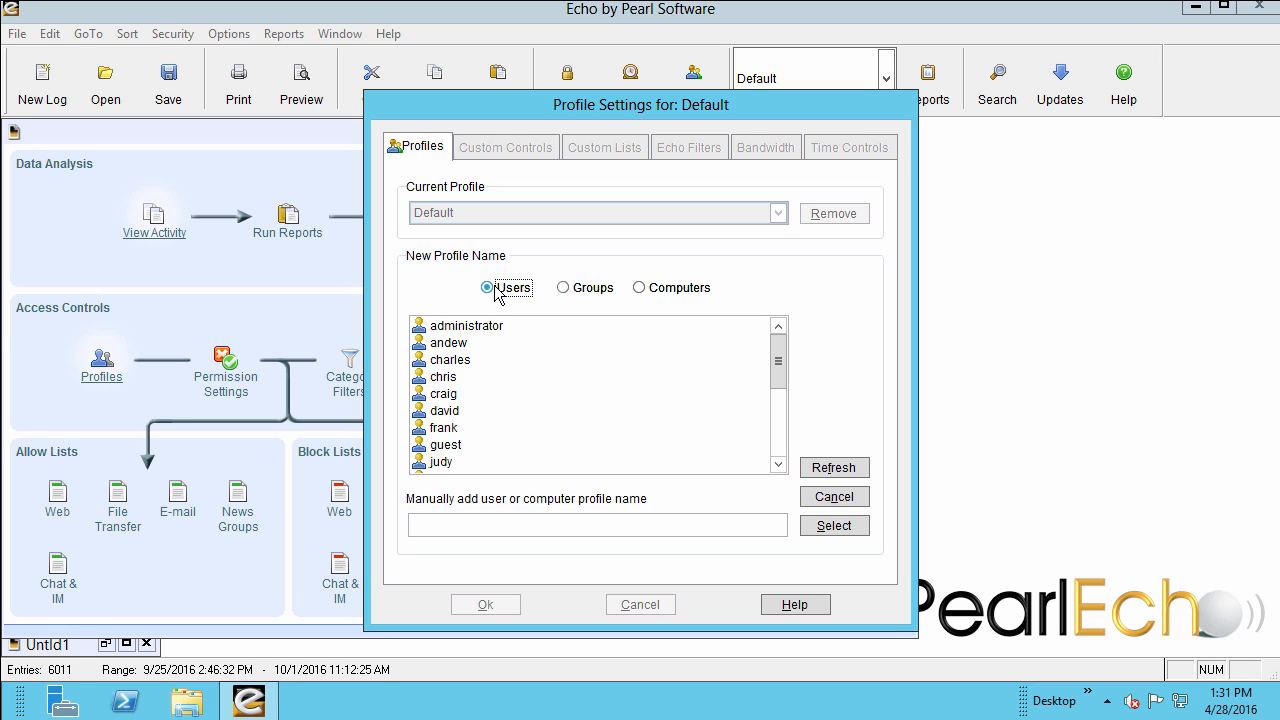
click(563, 287)
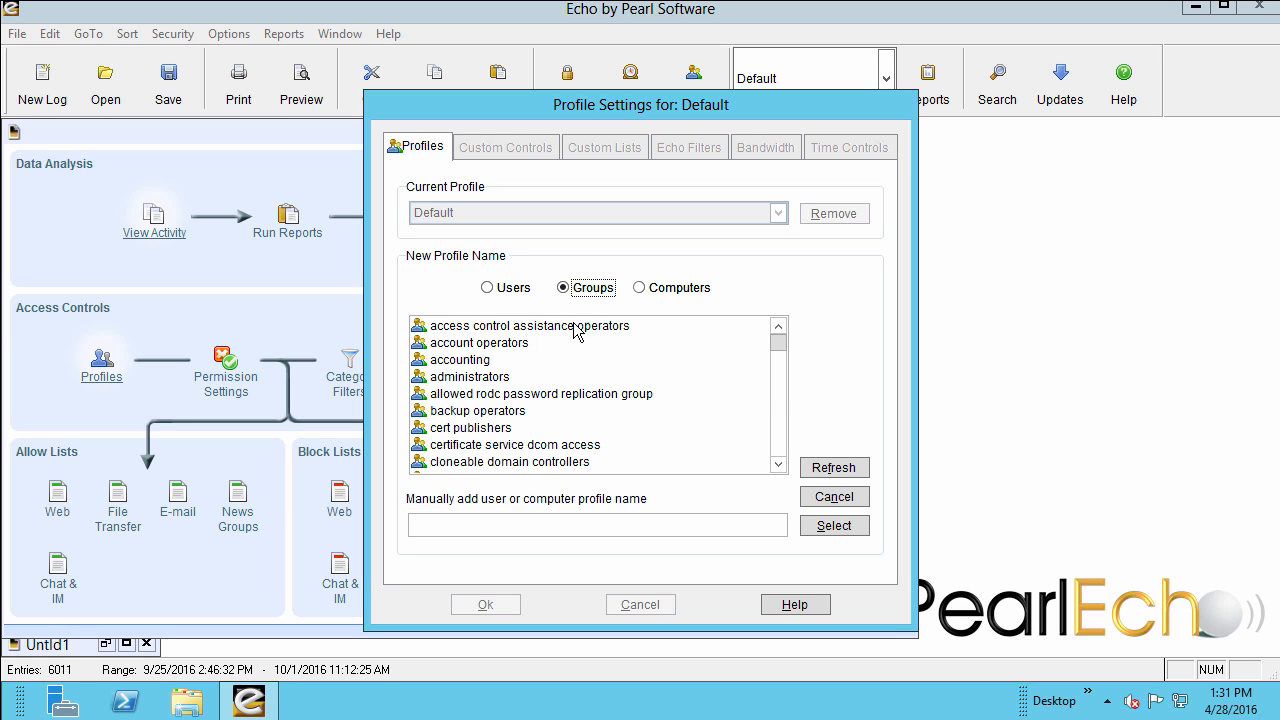
click(598, 364)
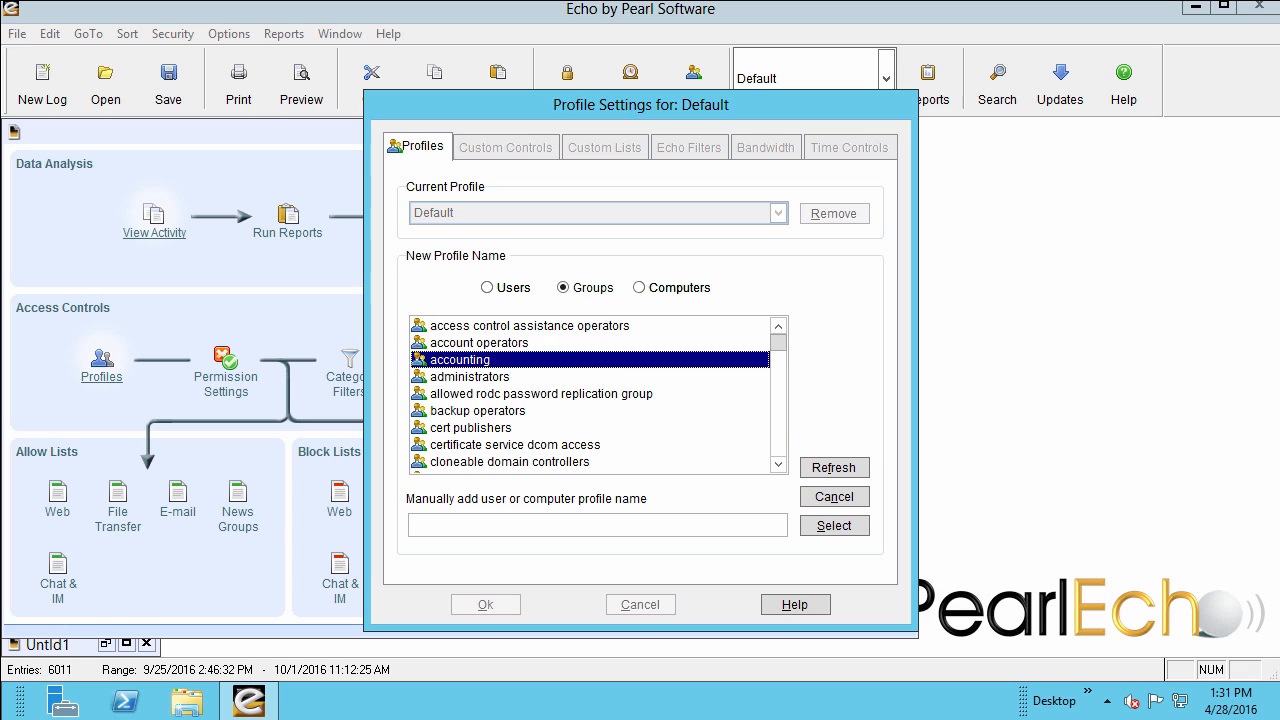
key(s)
click(470, 444)
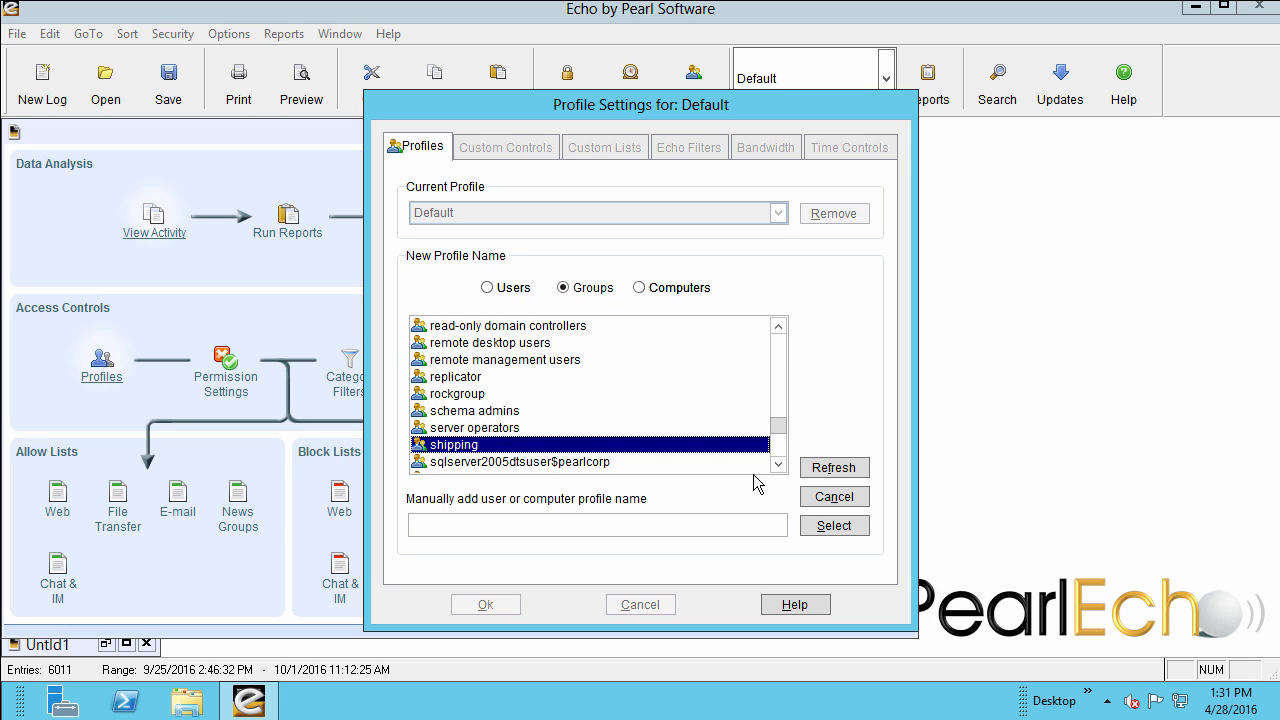
click(838, 526)
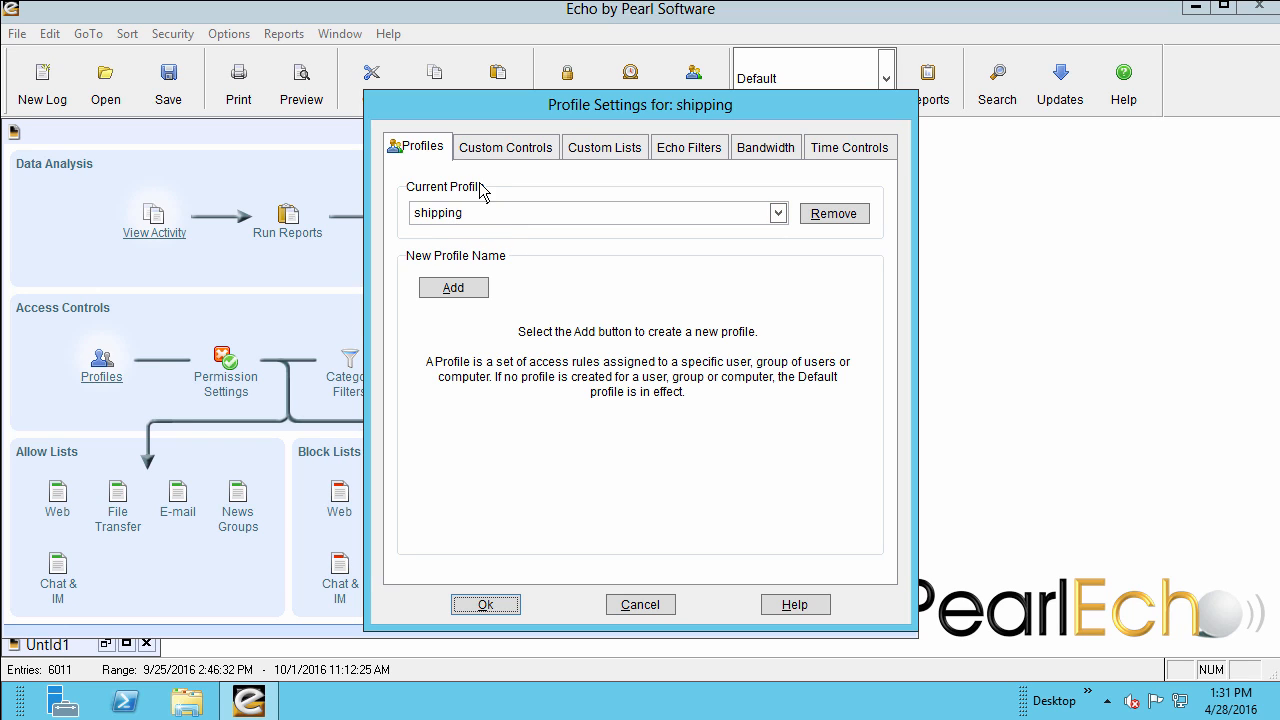
Set the shipping profile's custom controls to Allow Listed for Web and Block All for Ftp and Chat/IM, and save them.
click(492, 156)
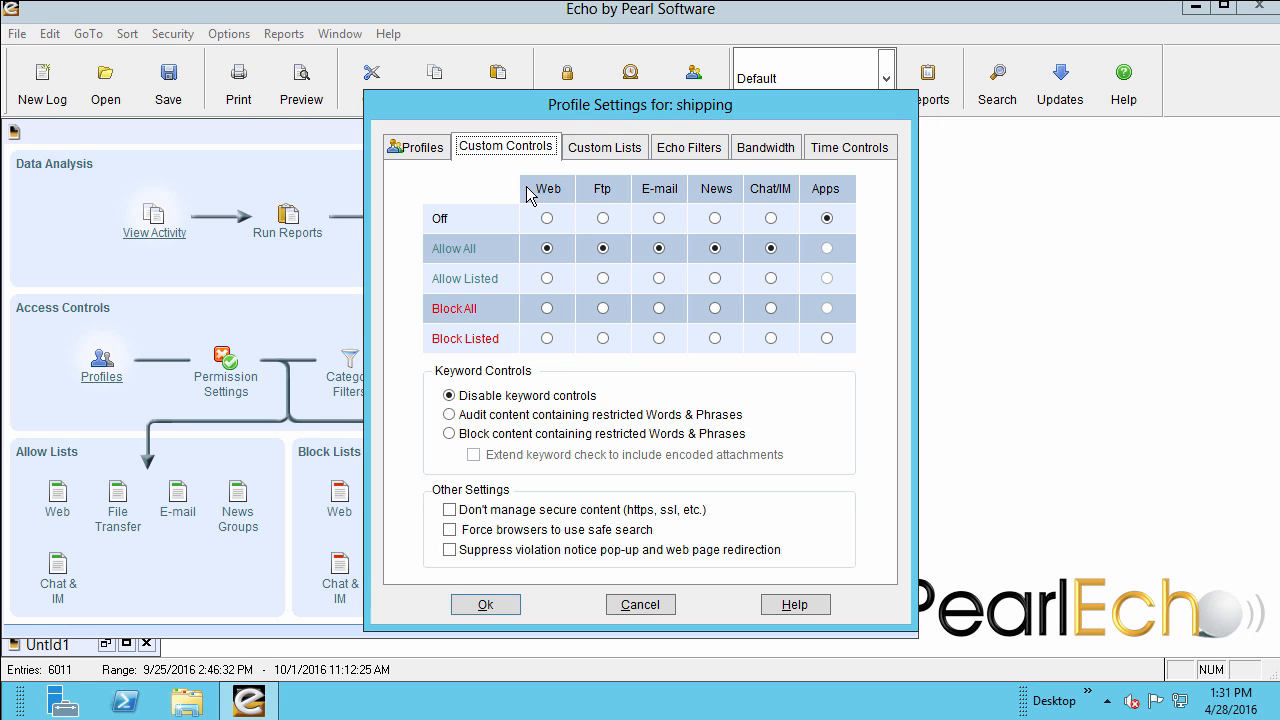
click(547, 281)
click(603, 310)
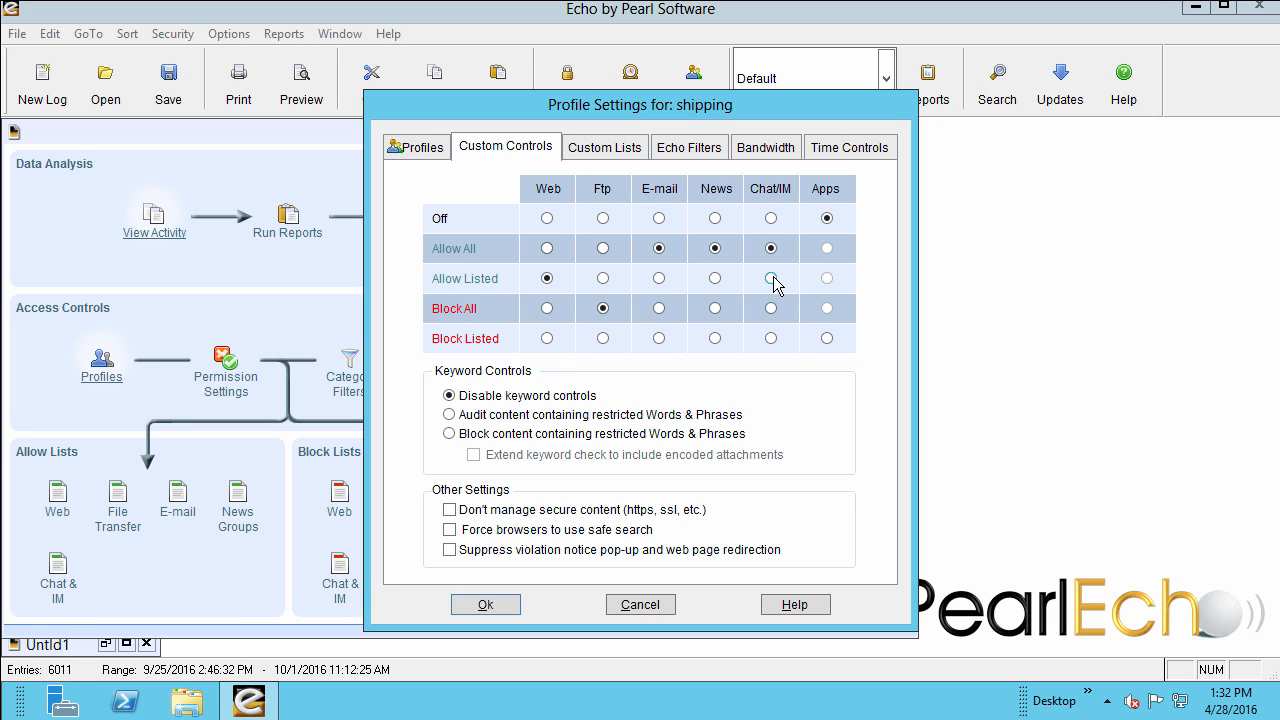
click(771, 310)
click(500, 605)
click(641, 412)
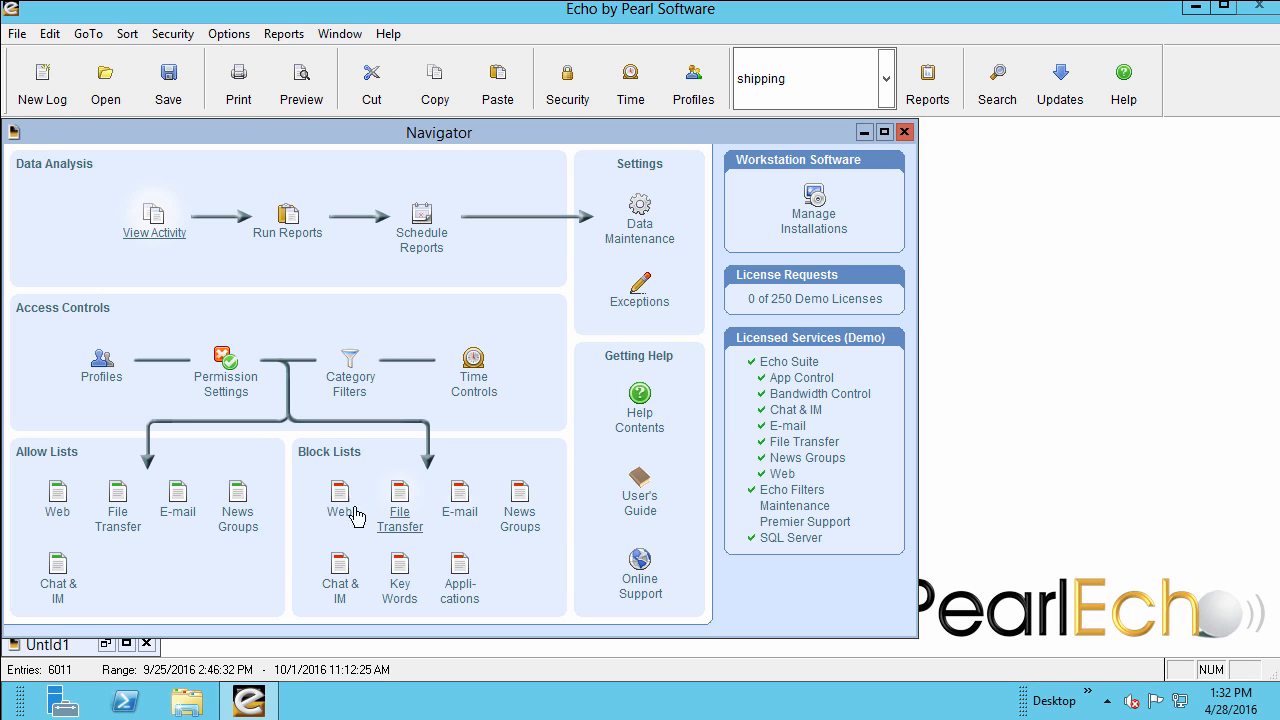
click(57, 491)
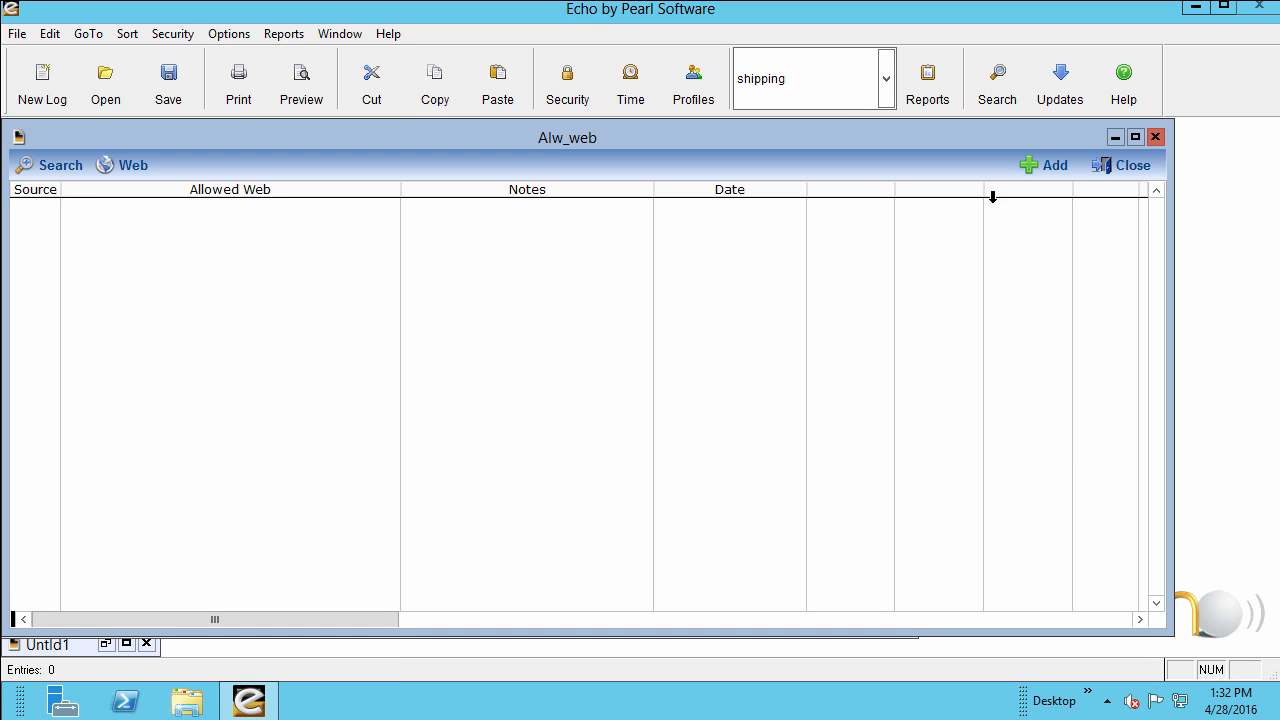
click(1031, 168)
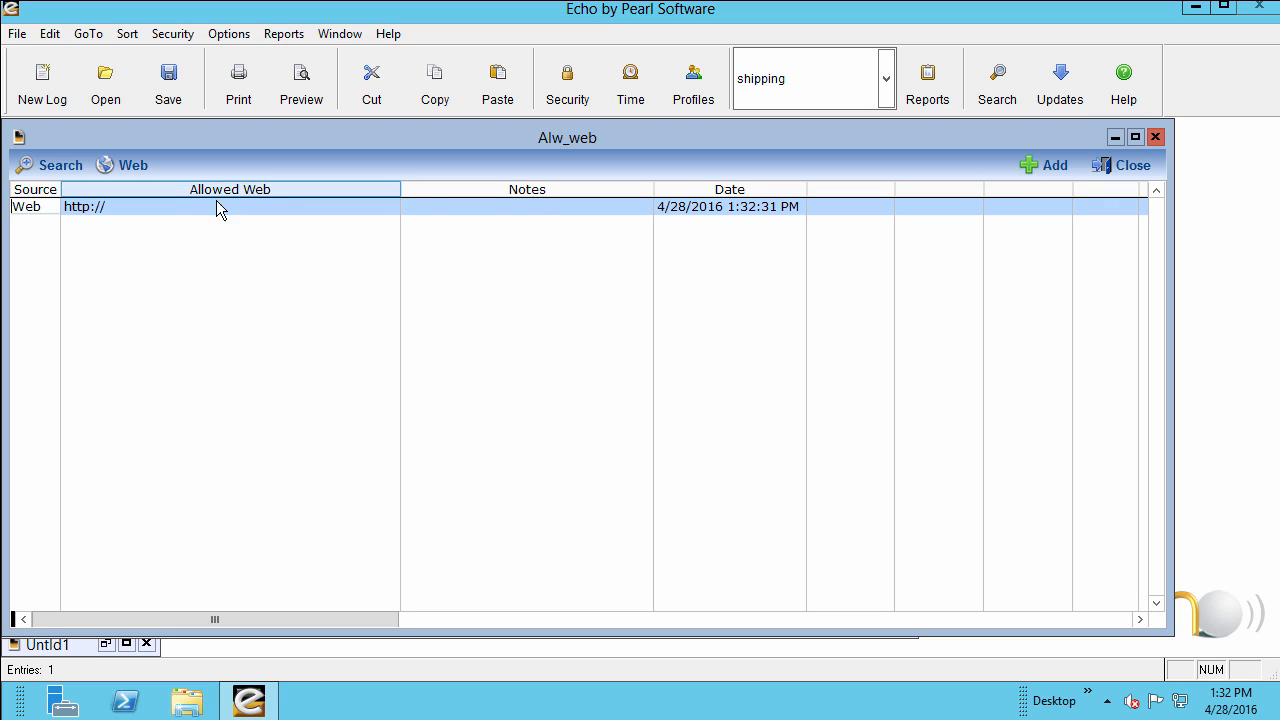
click(155, 208)
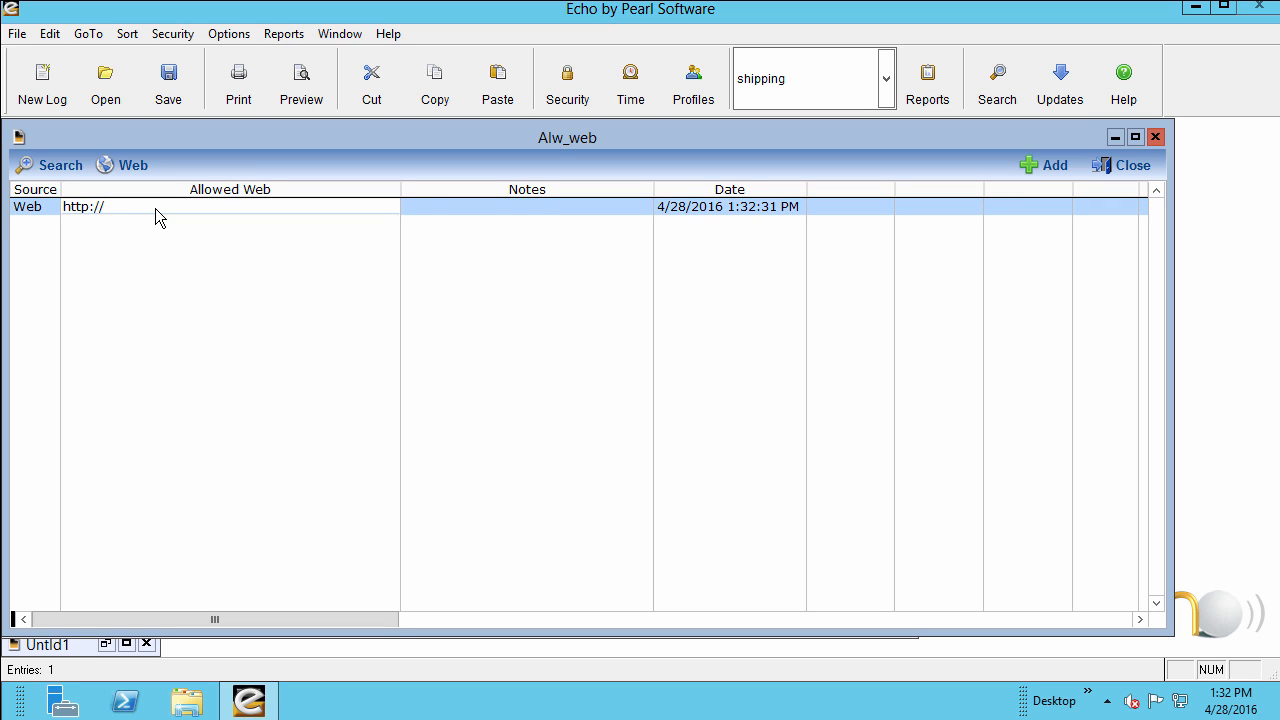
text(www.ups.com)
click(1043, 167)
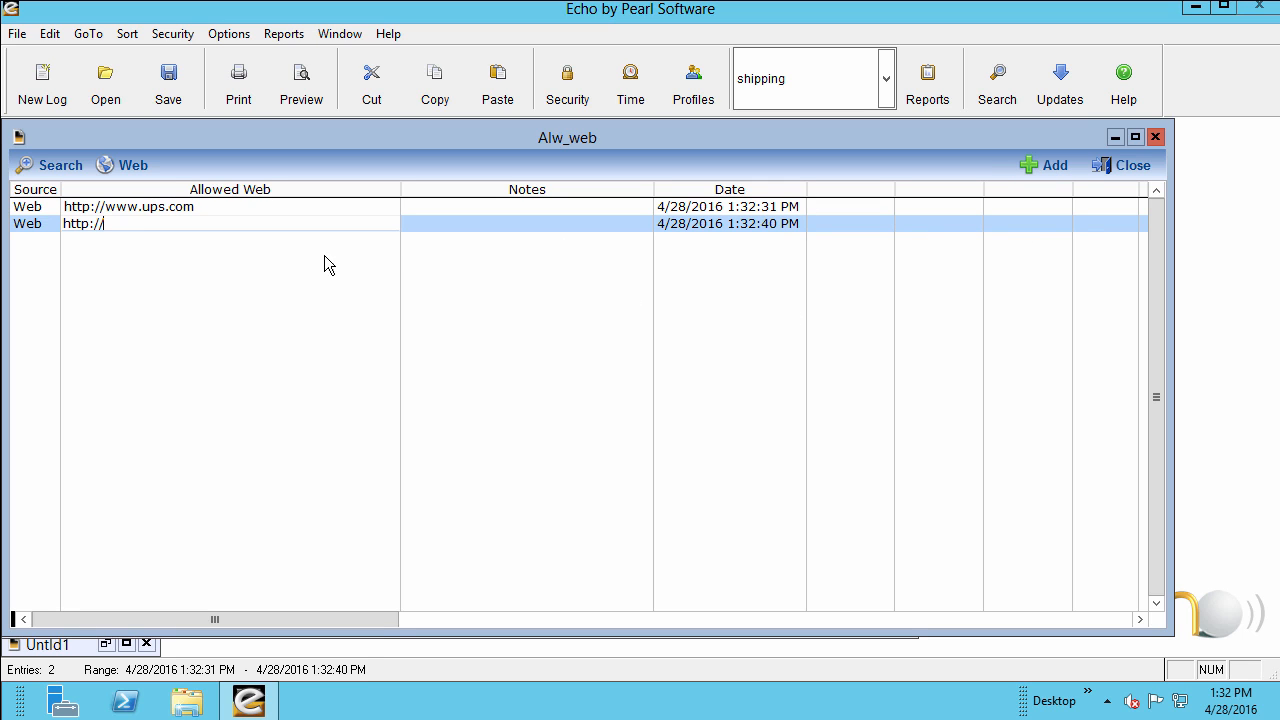
text(*.fedex.com)
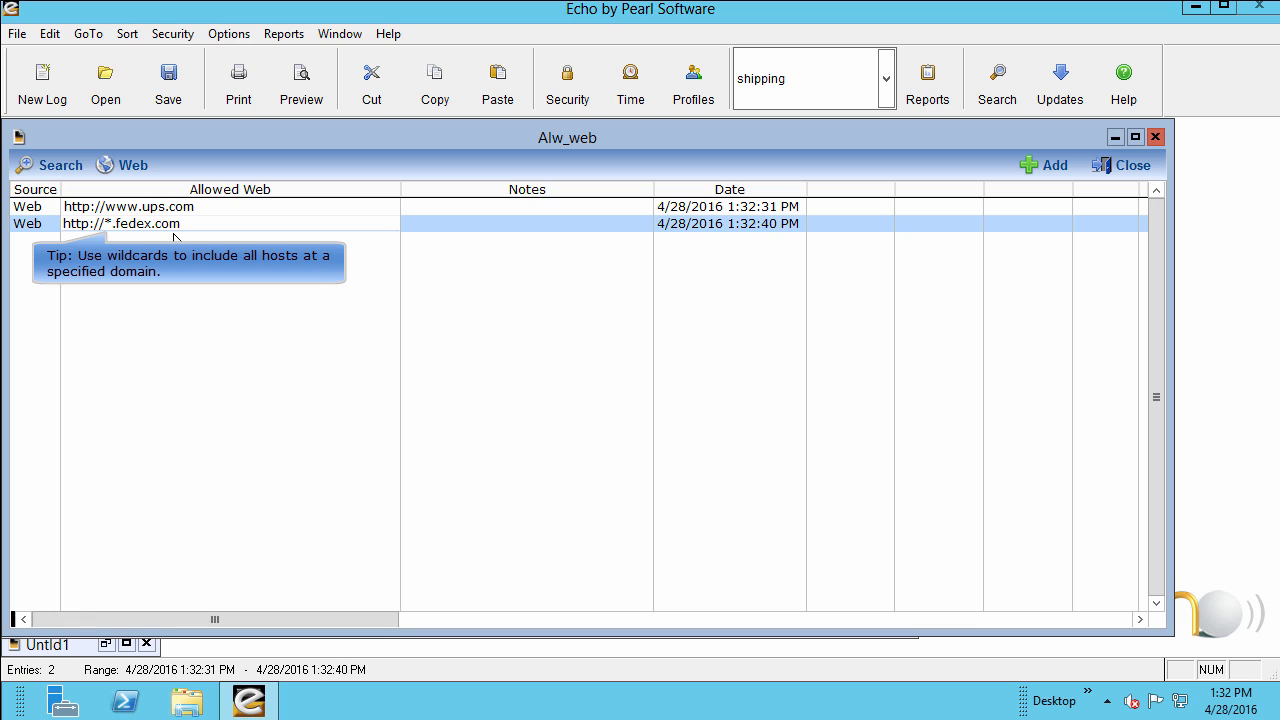
key(Tab)
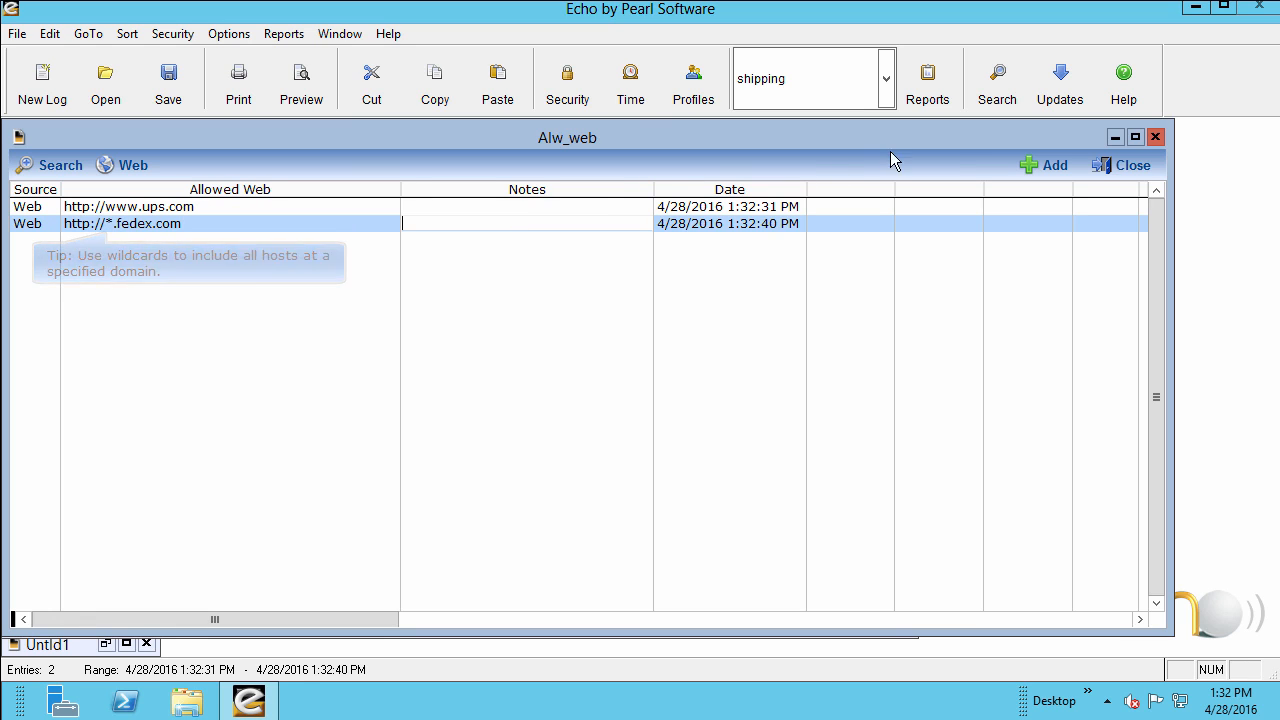
click(1124, 167)
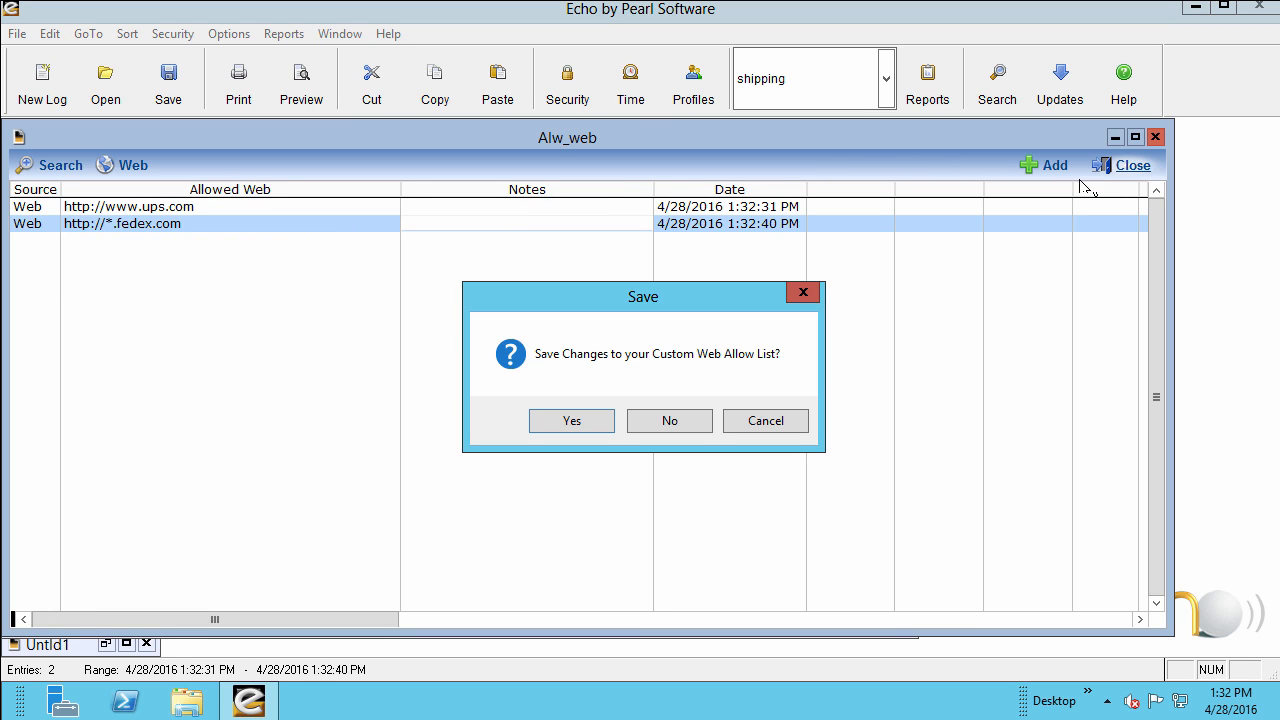
click(573, 421)
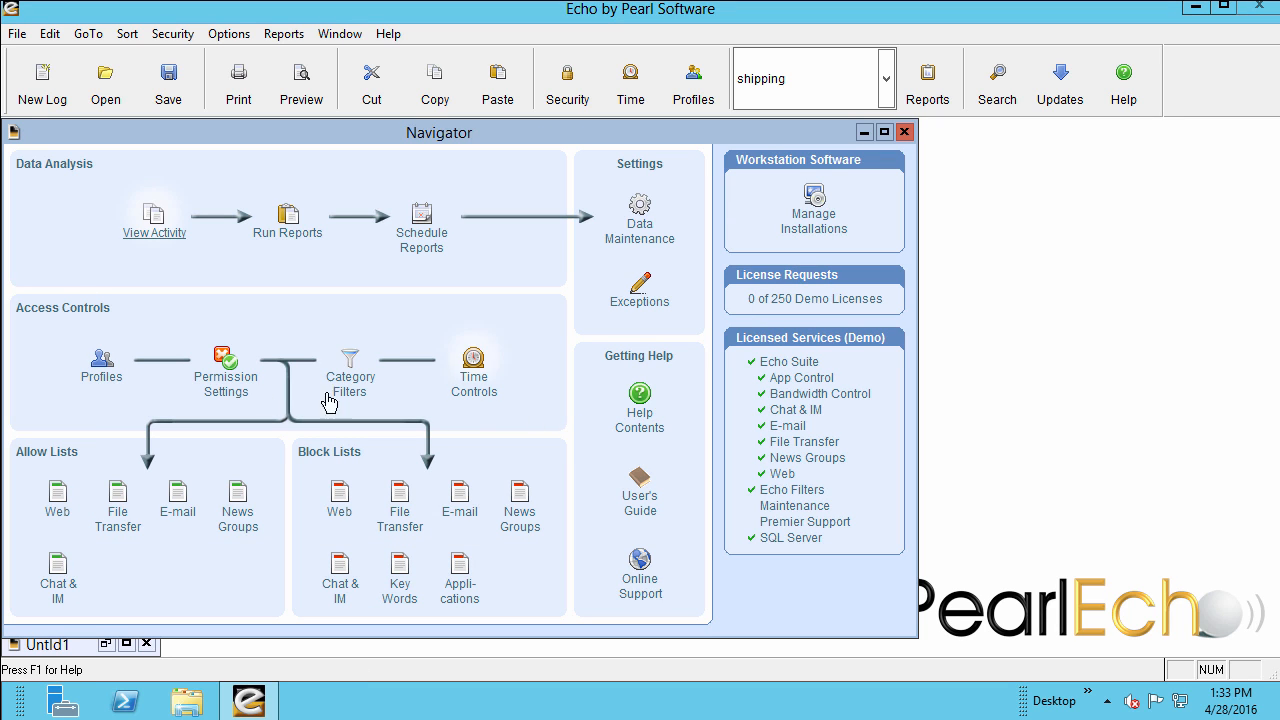
Review the custom controls of the shipping profile and of the Default profile.
click(101, 362)
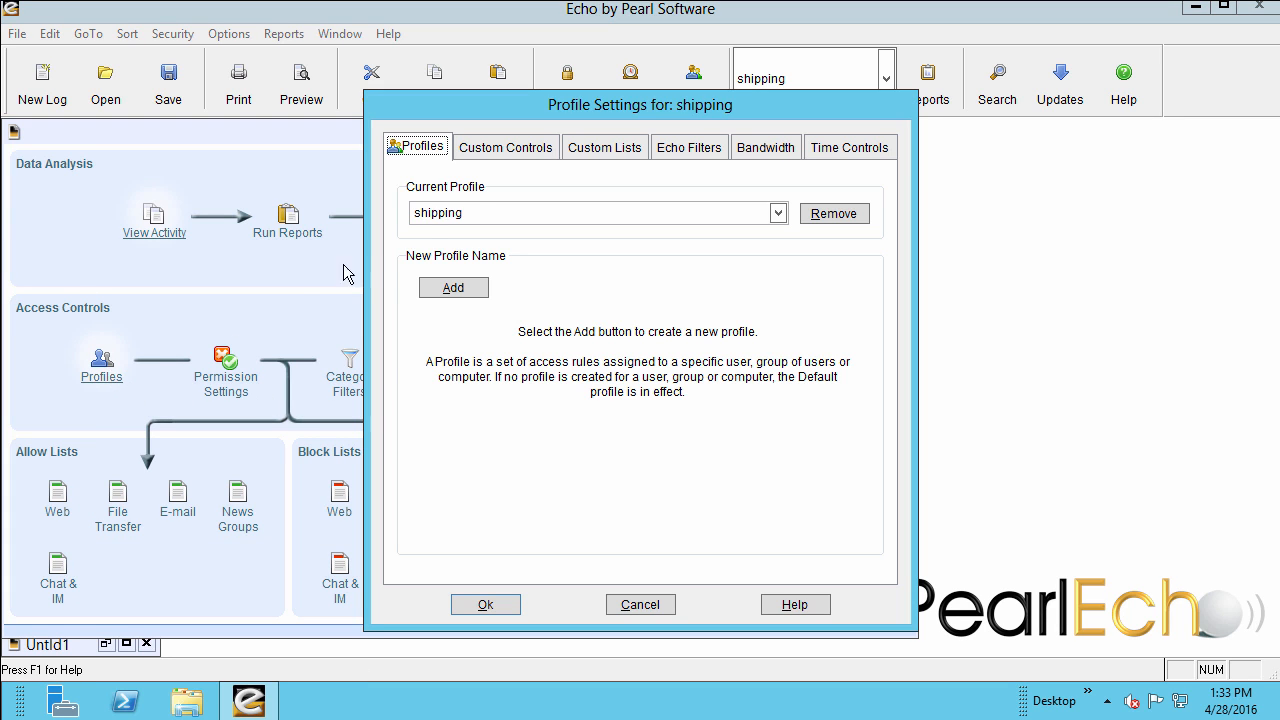
click(528, 148)
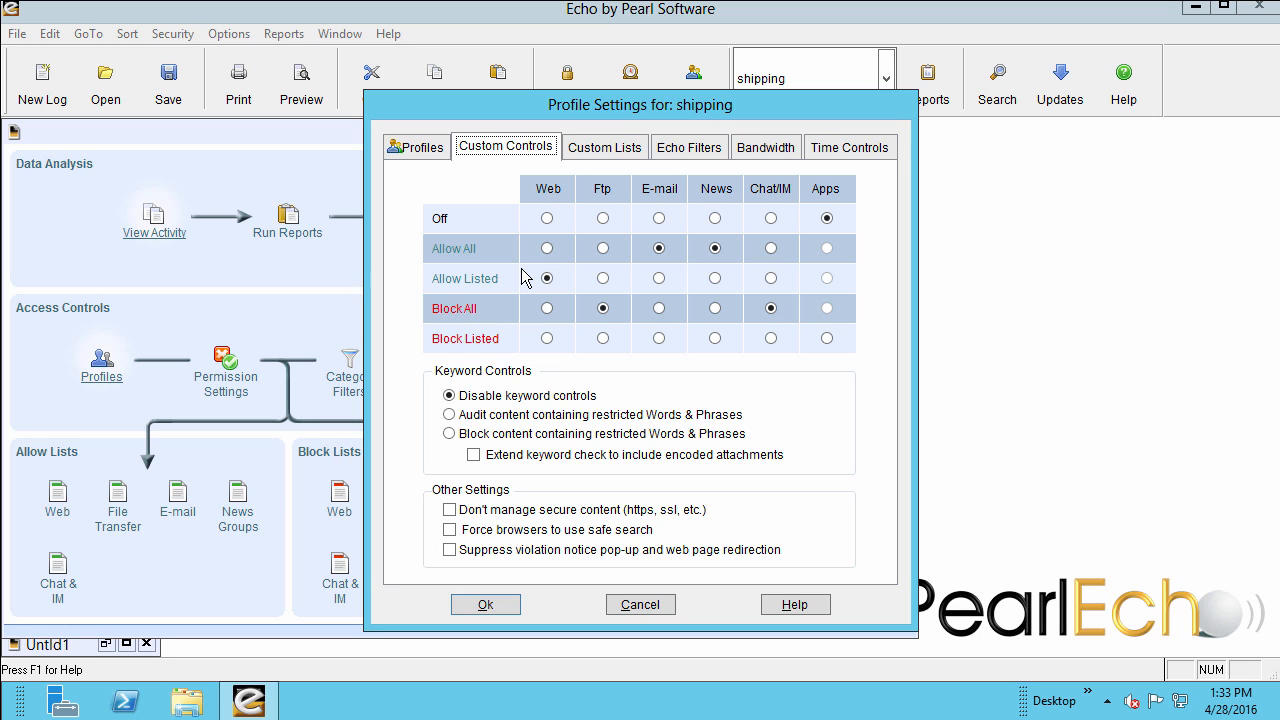
click(420, 148)
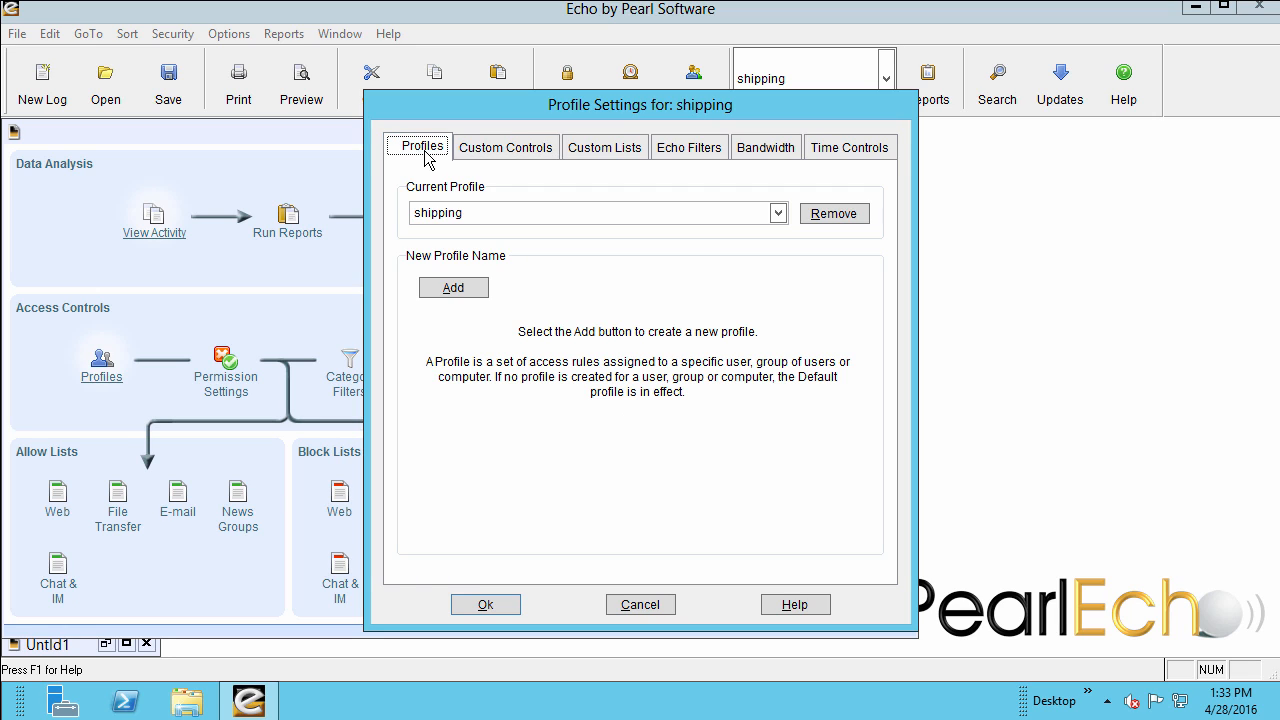
click(500, 212)
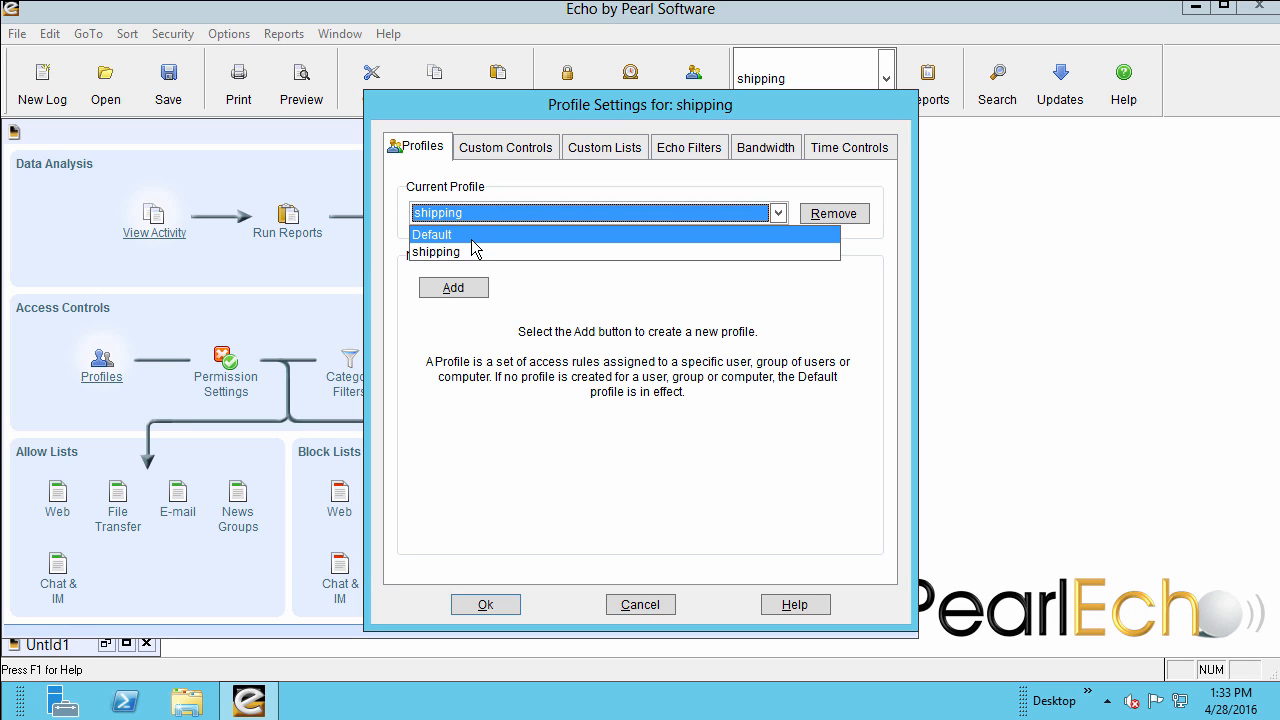
click(474, 236)
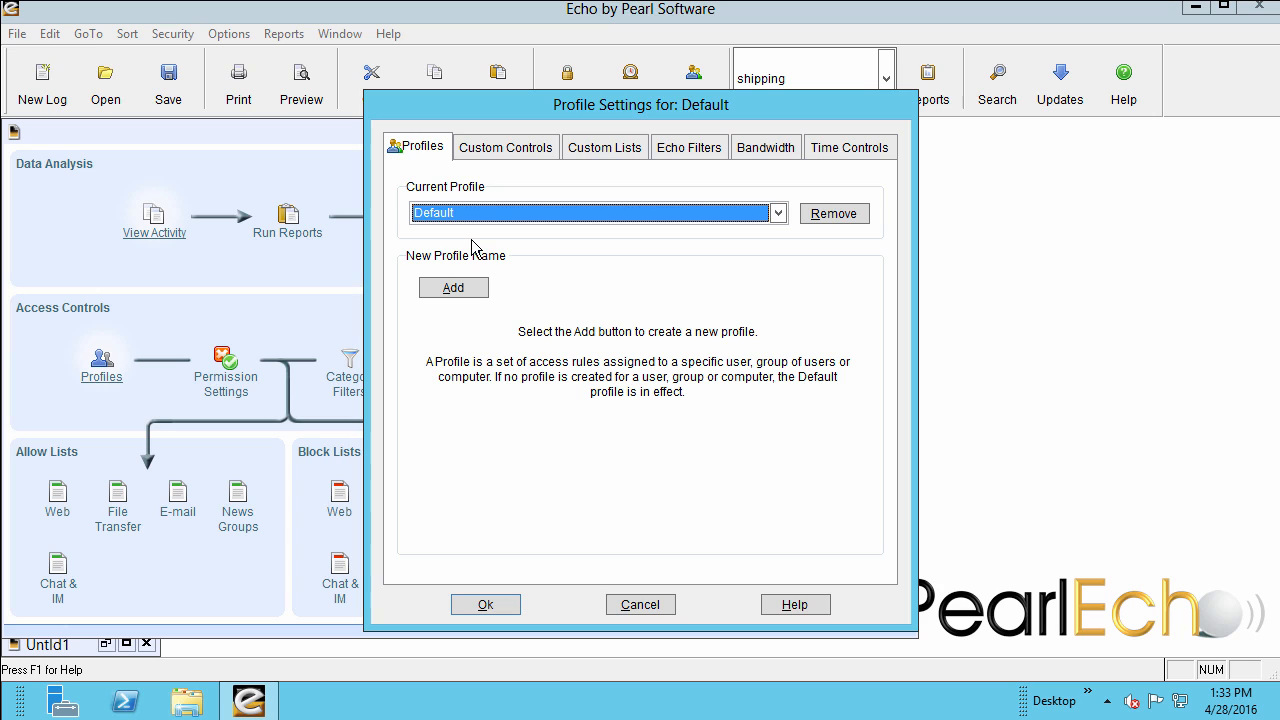
click(508, 156)
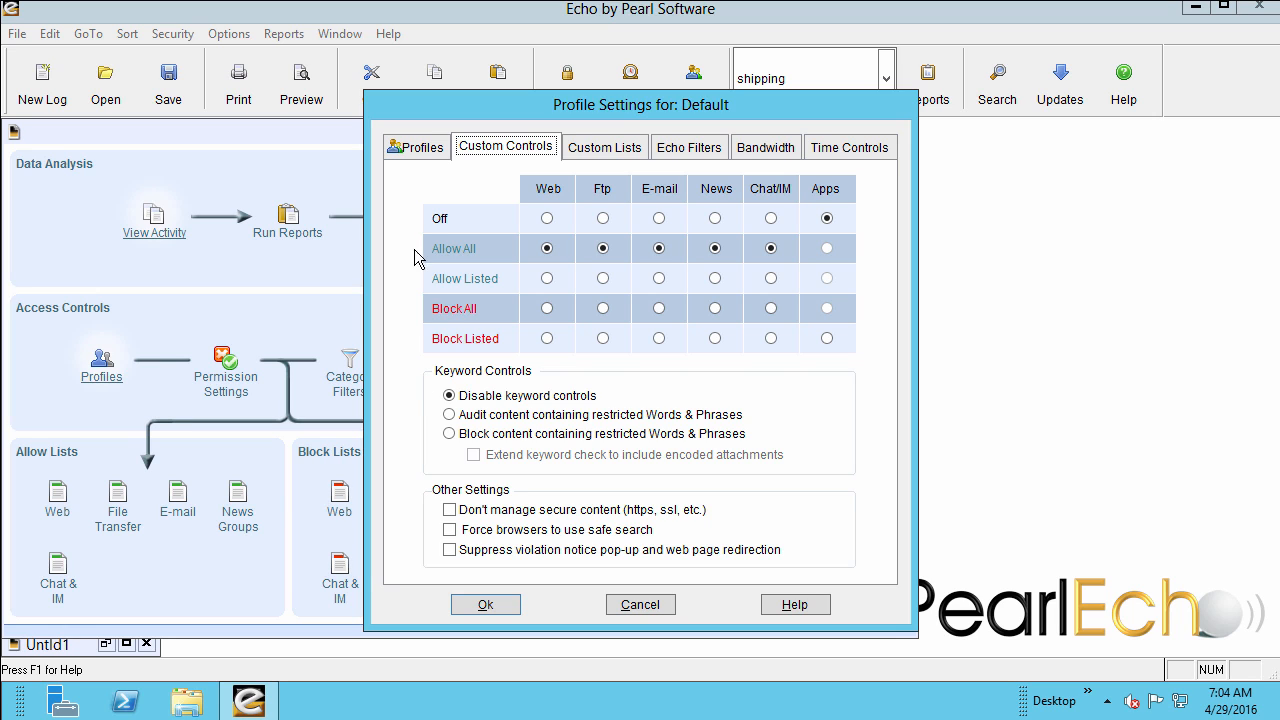
Add a new access profile for the accounting group.
click(415, 152)
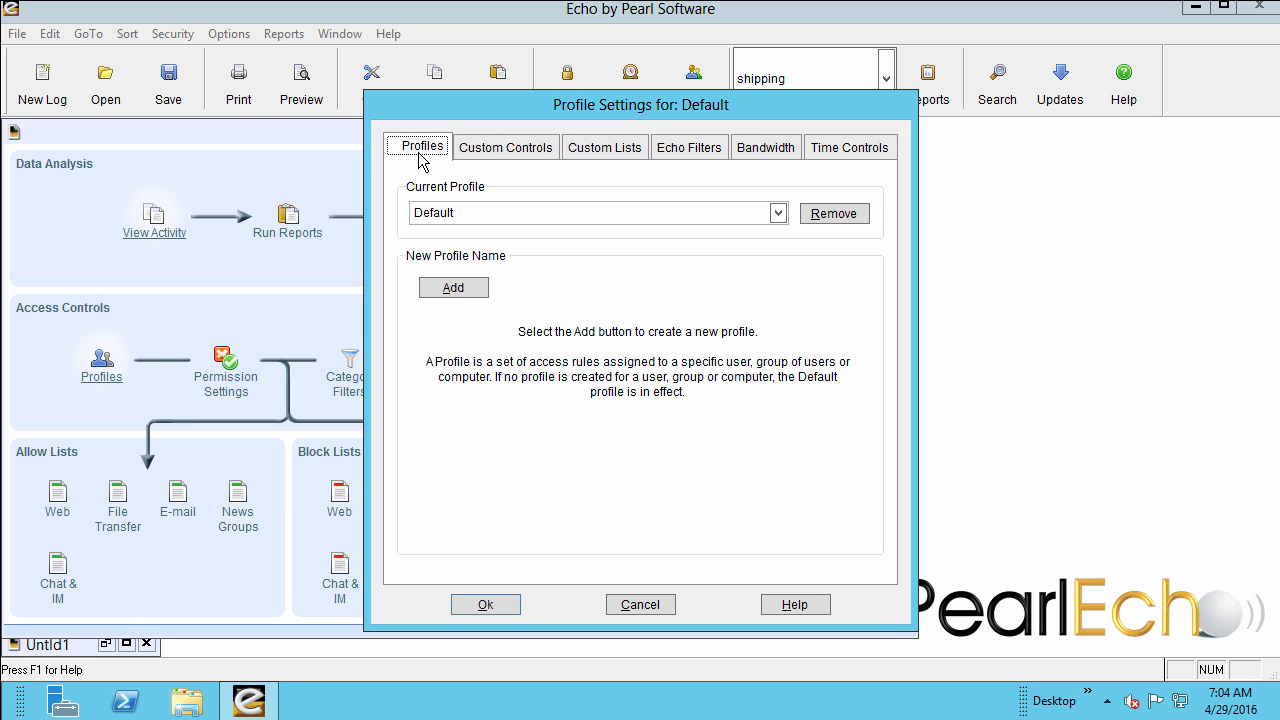
click(460, 291)
click(576, 290)
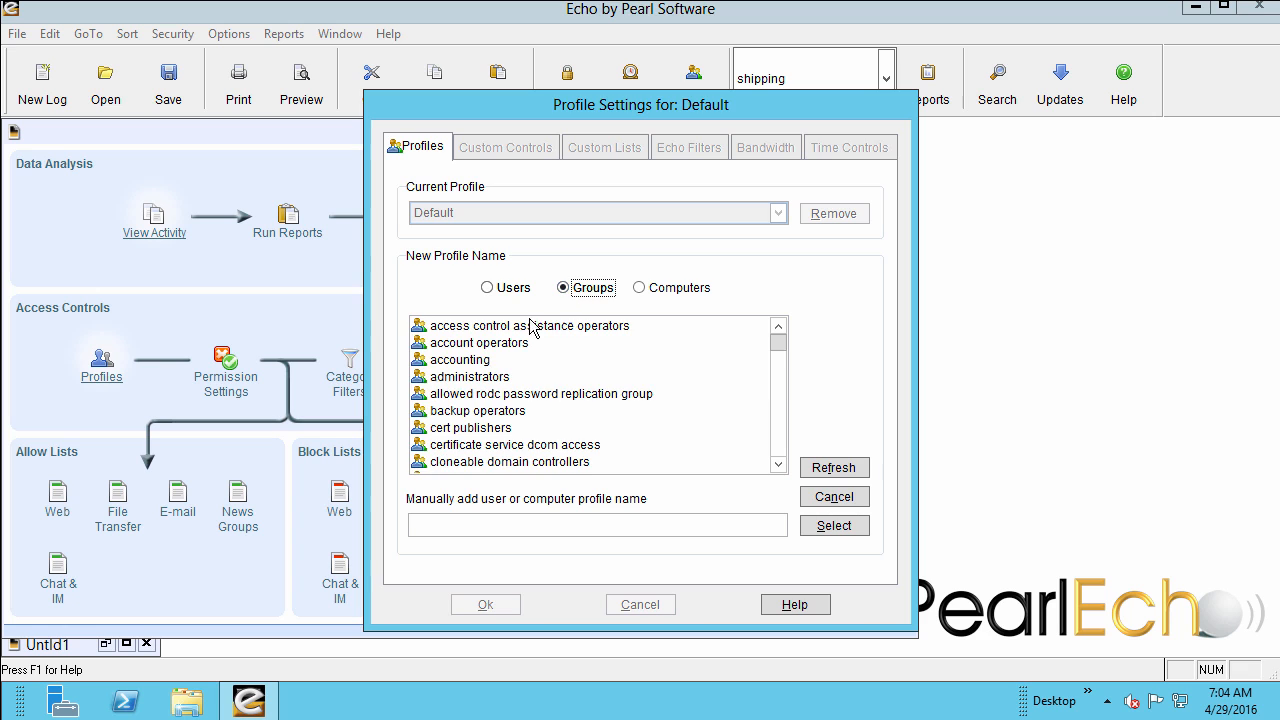
click(474, 362)
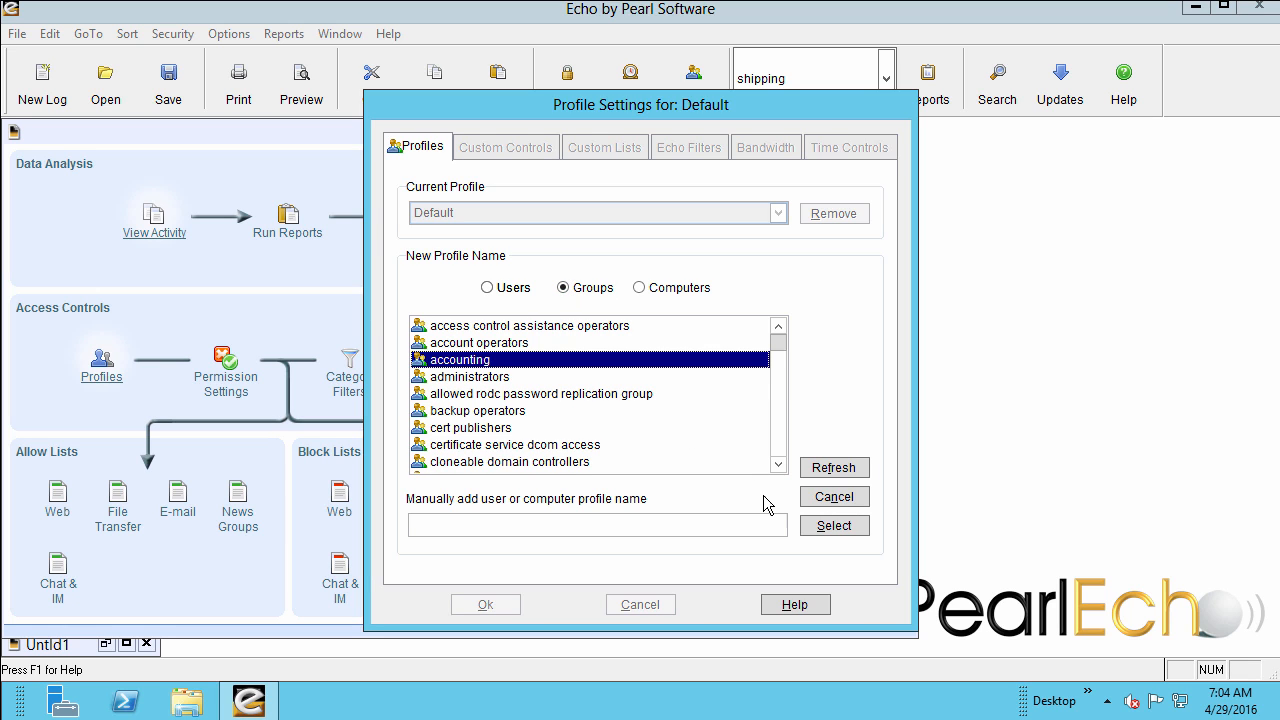
click(812, 529)
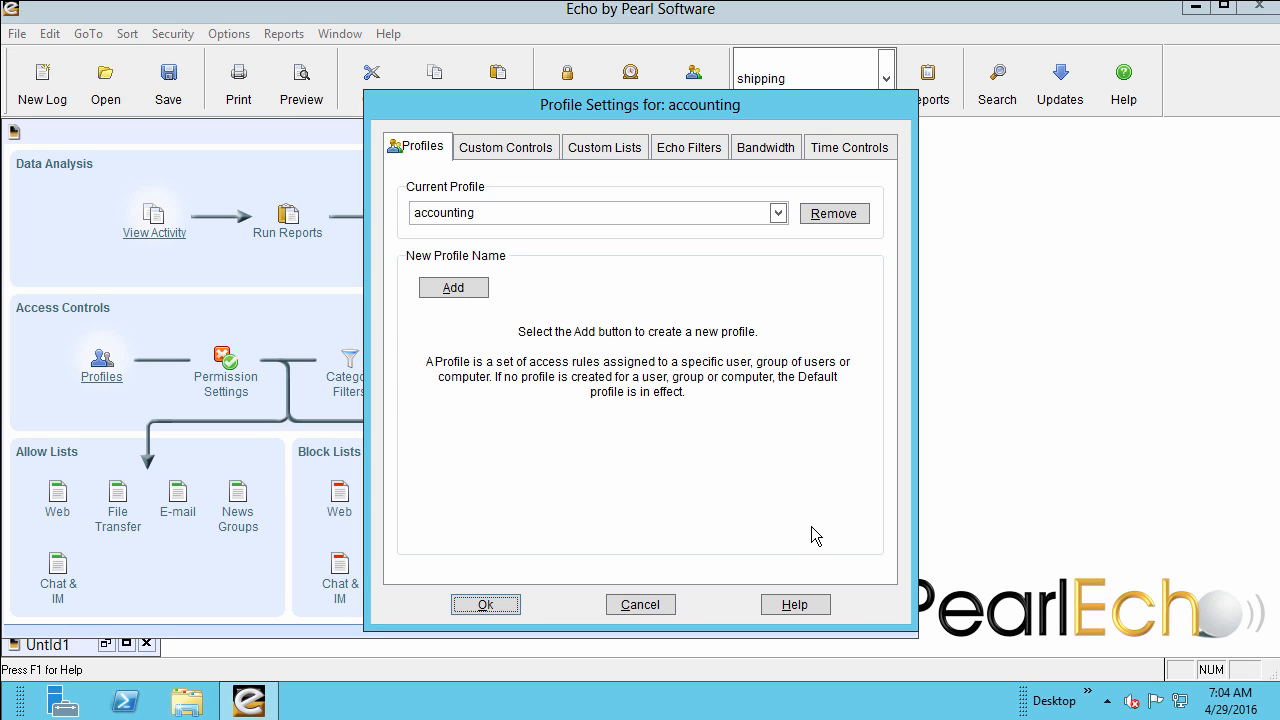
Set the accounting profile to block content containing restricted words and phrases, extend the keyword check to encoded attachments, and save.
click(527, 155)
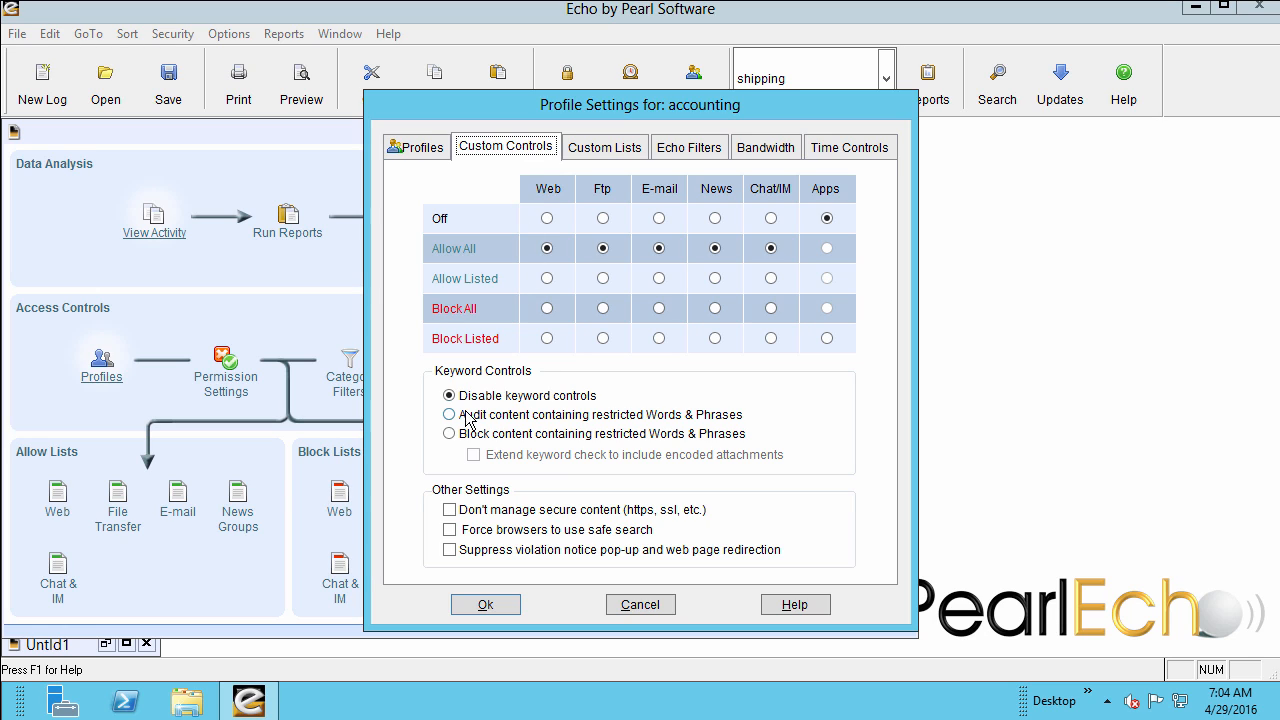
click(450, 434)
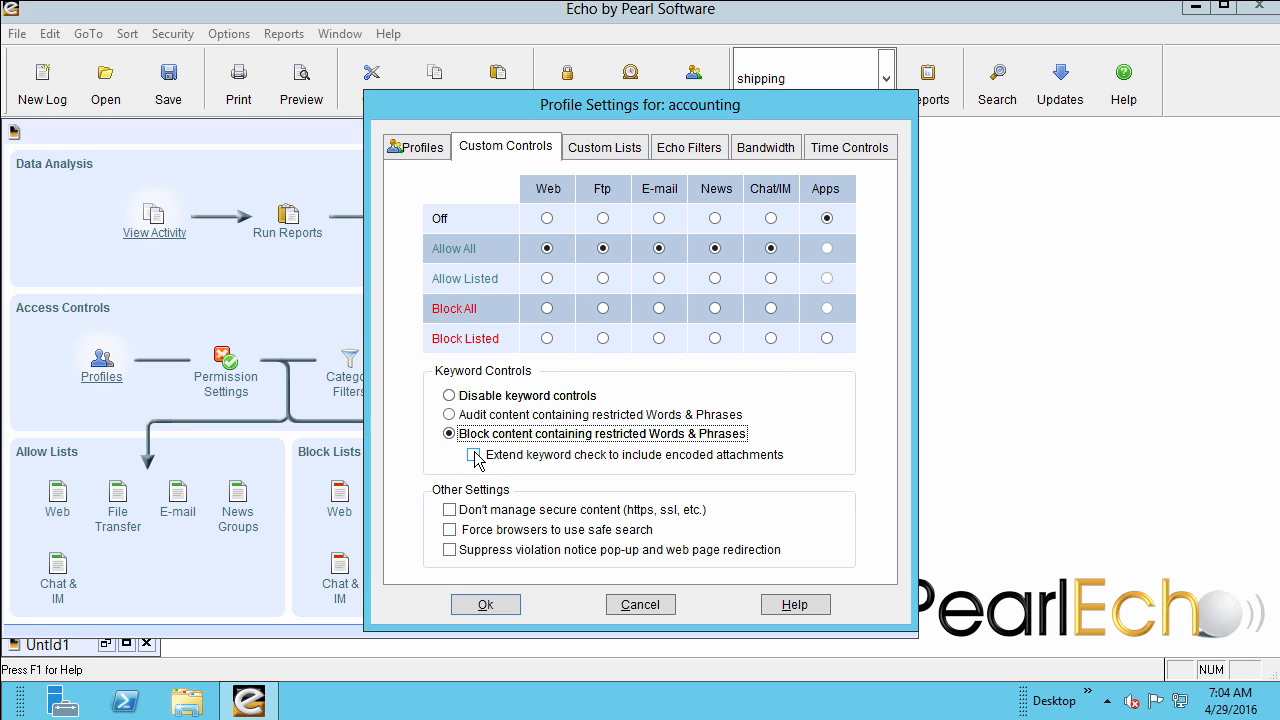
click(475, 456)
click(475, 456)
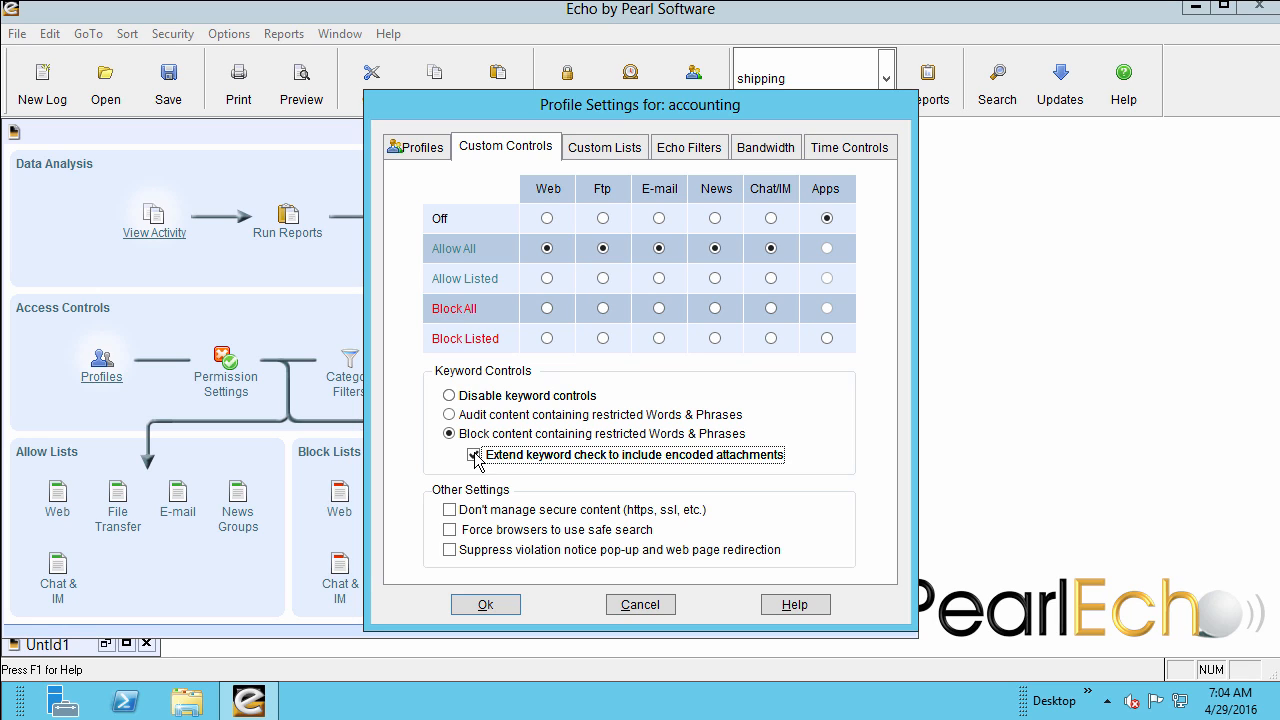
click(494, 608)
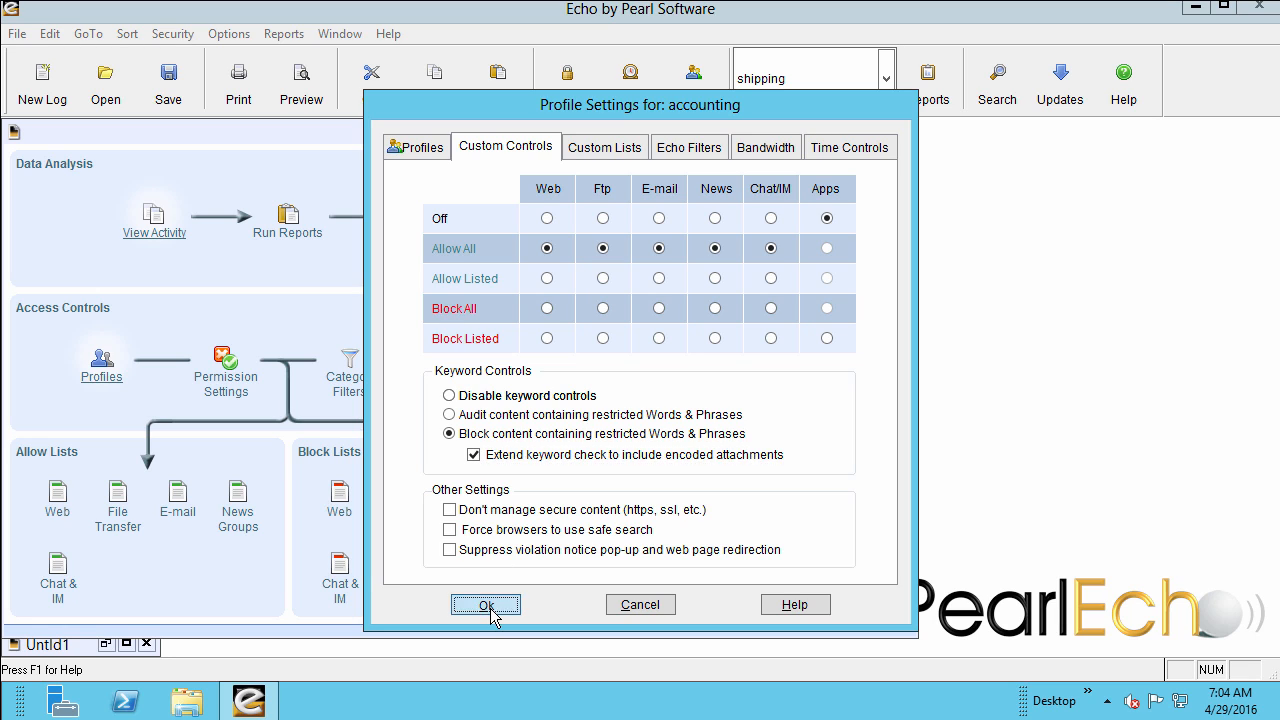
click(642, 414)
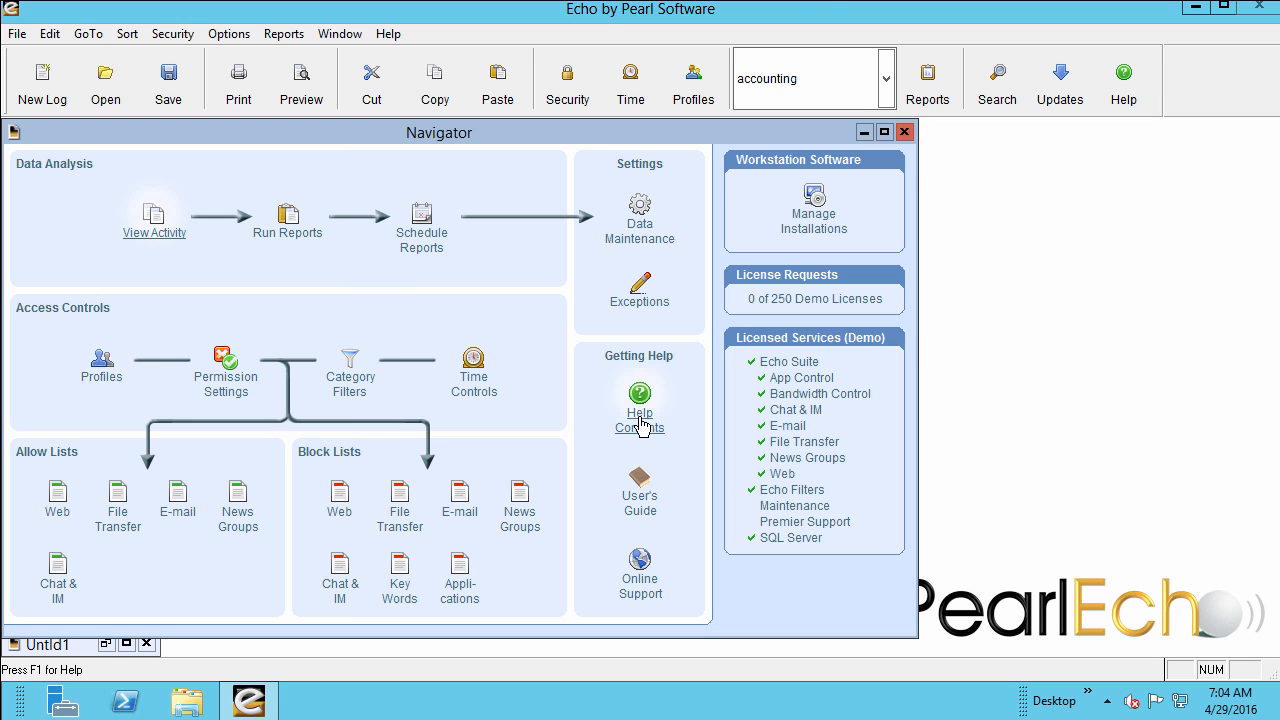
Add the words projections and 10q to the accounting profile's keyword block list.
click(400, 576)
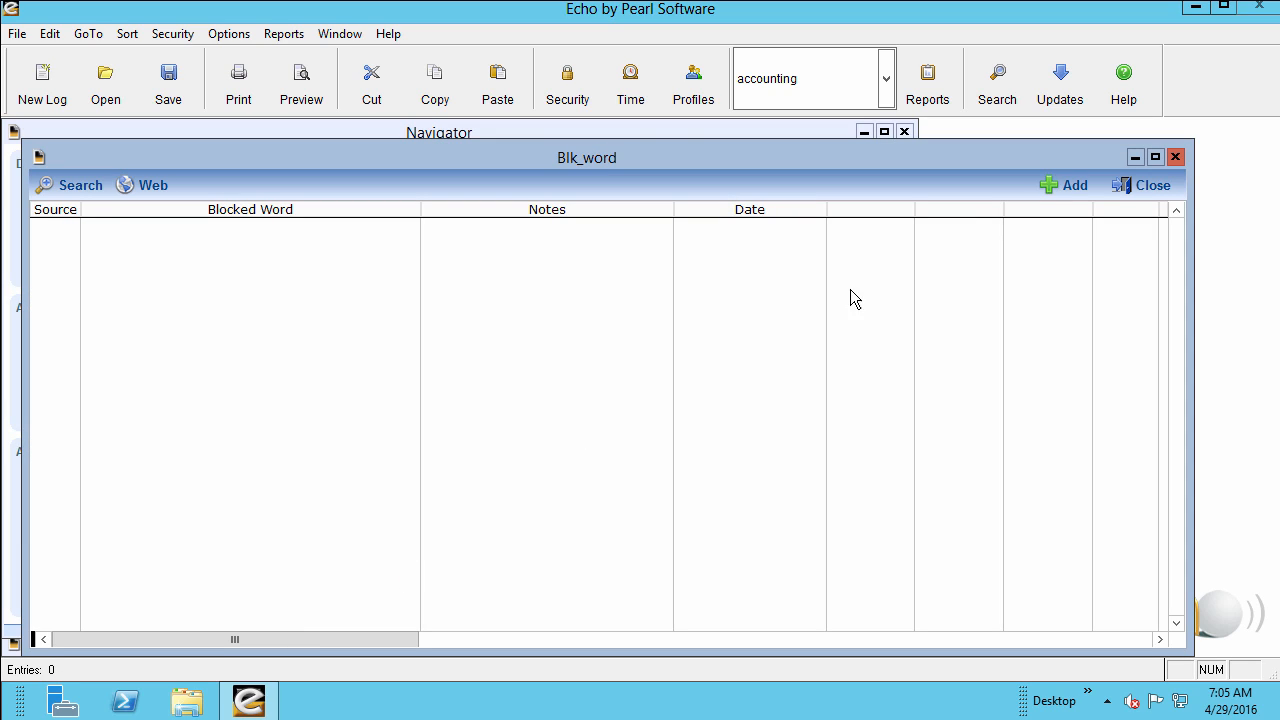
click(1064, 192)
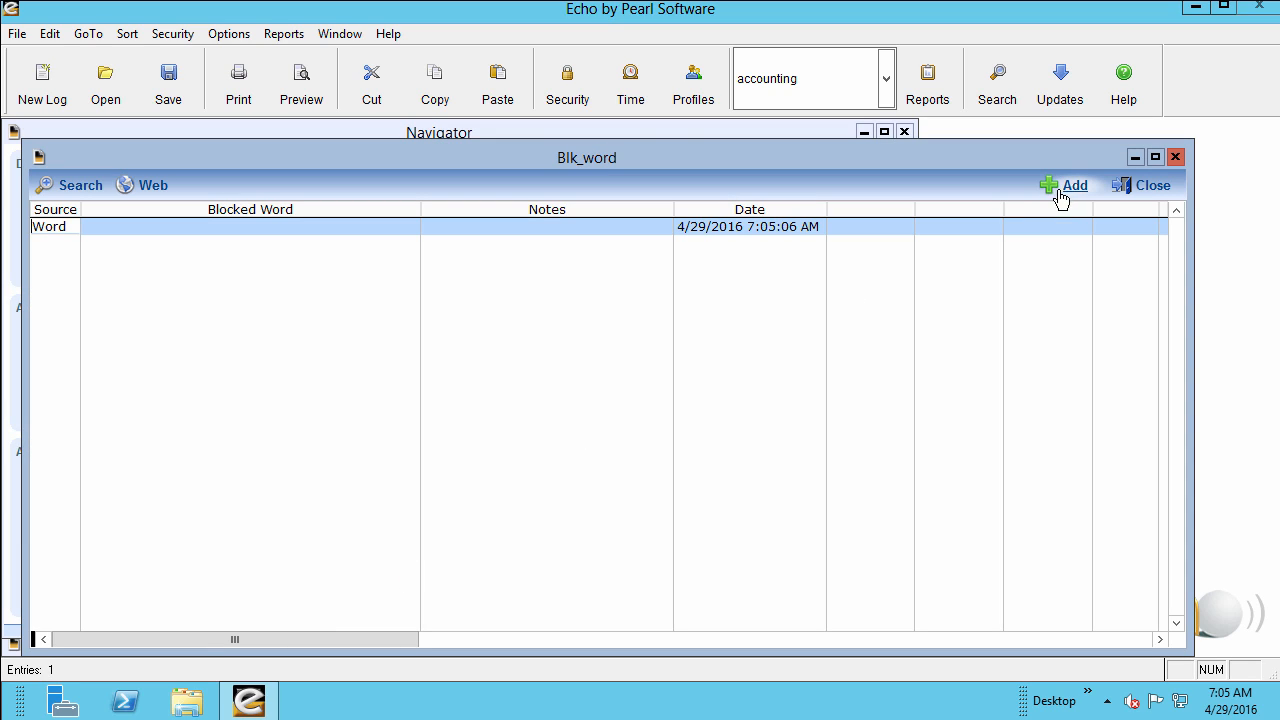
click(169, 227)
text(pr)
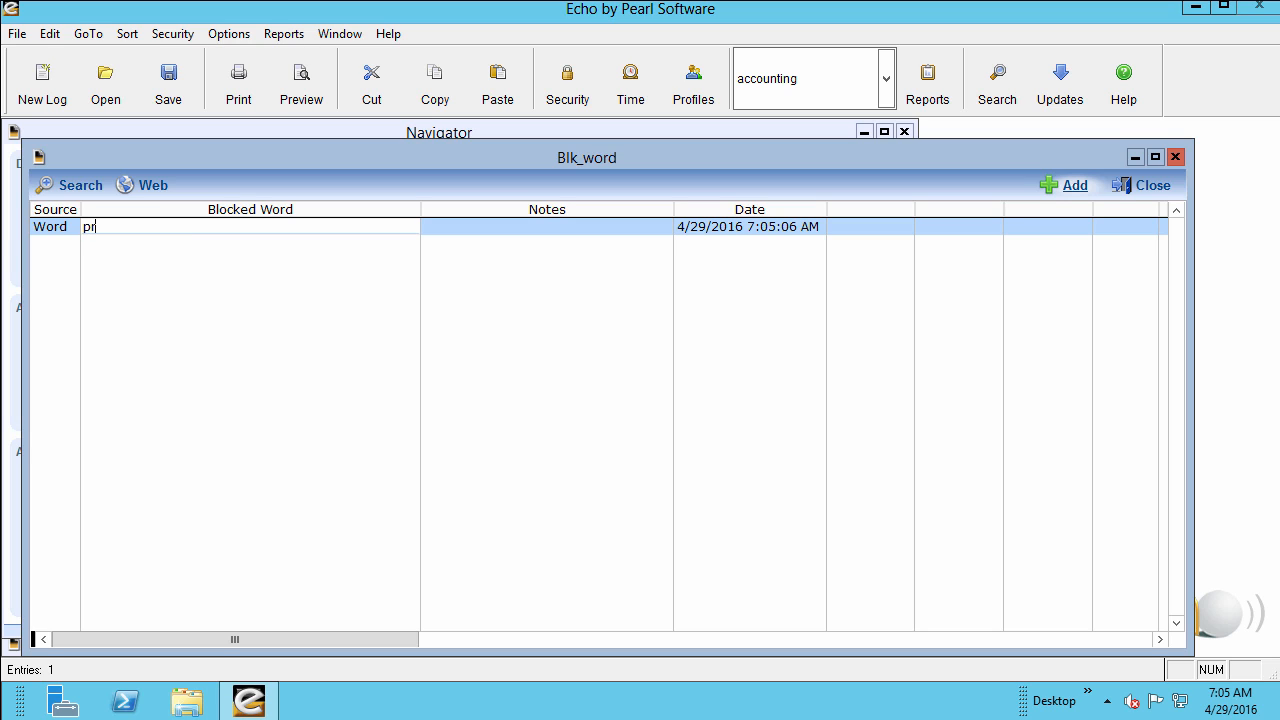
text(ojections)
click(1075, 186)
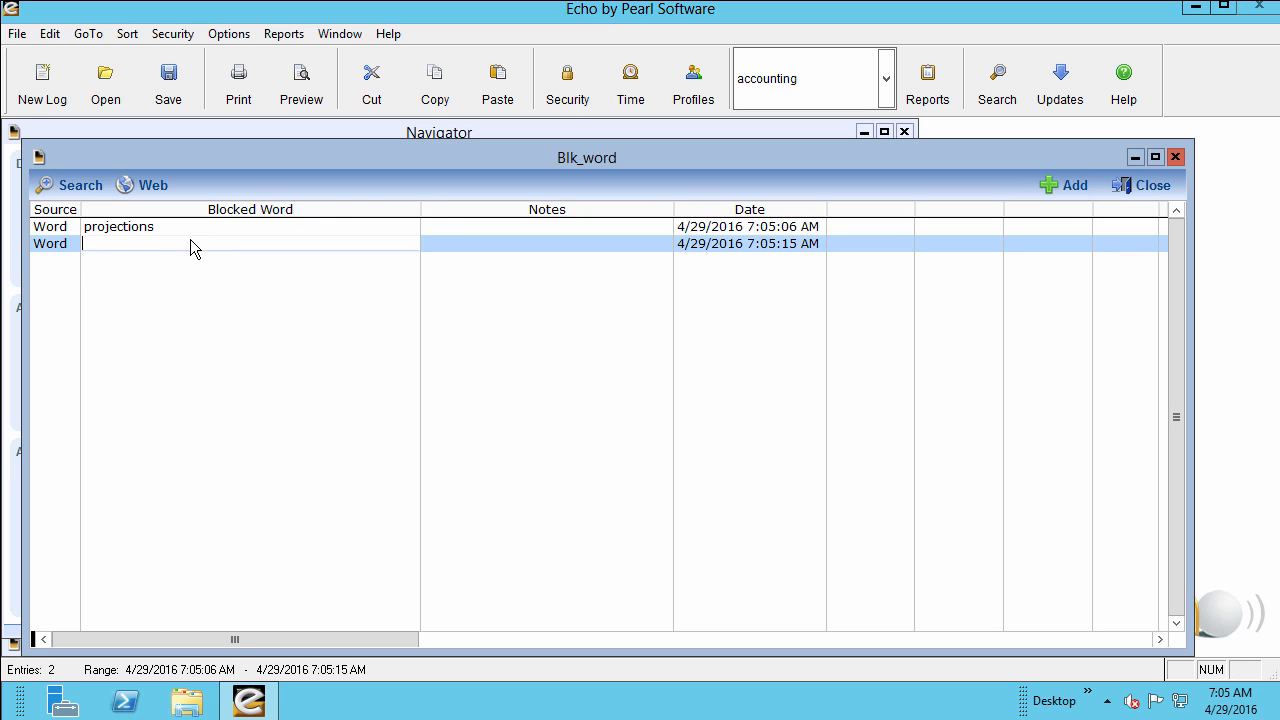
text(10)
text(c)
Add the pattern ###-##-#### with the note ssn's to the keyword block list and save the list changes.
click(1068, 190)
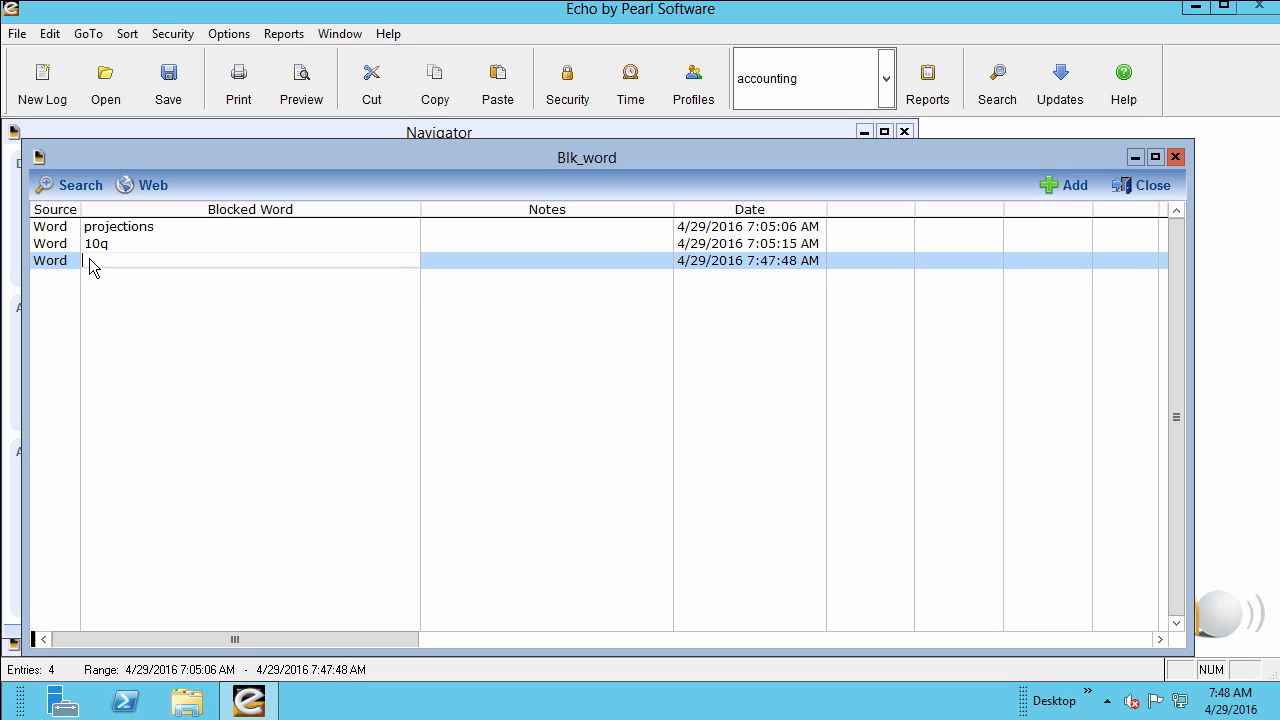
text(###-##-####)
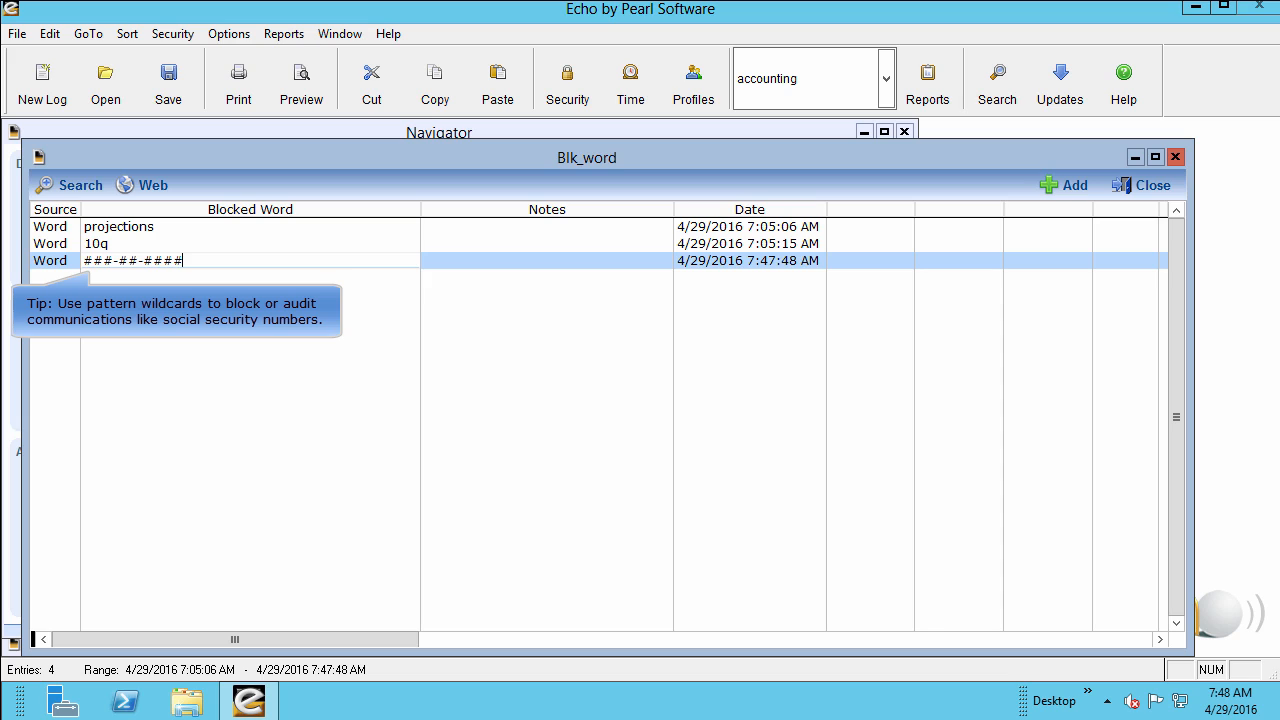
click(546, 261)
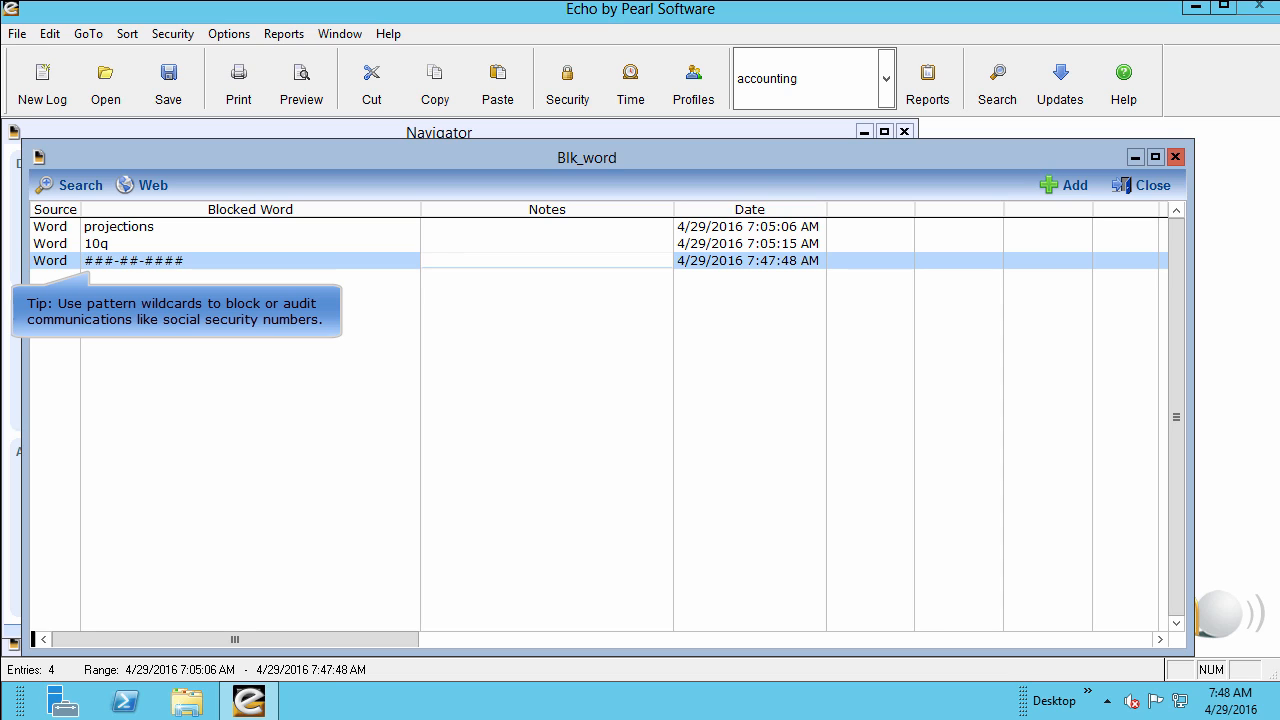
text(ssn's)
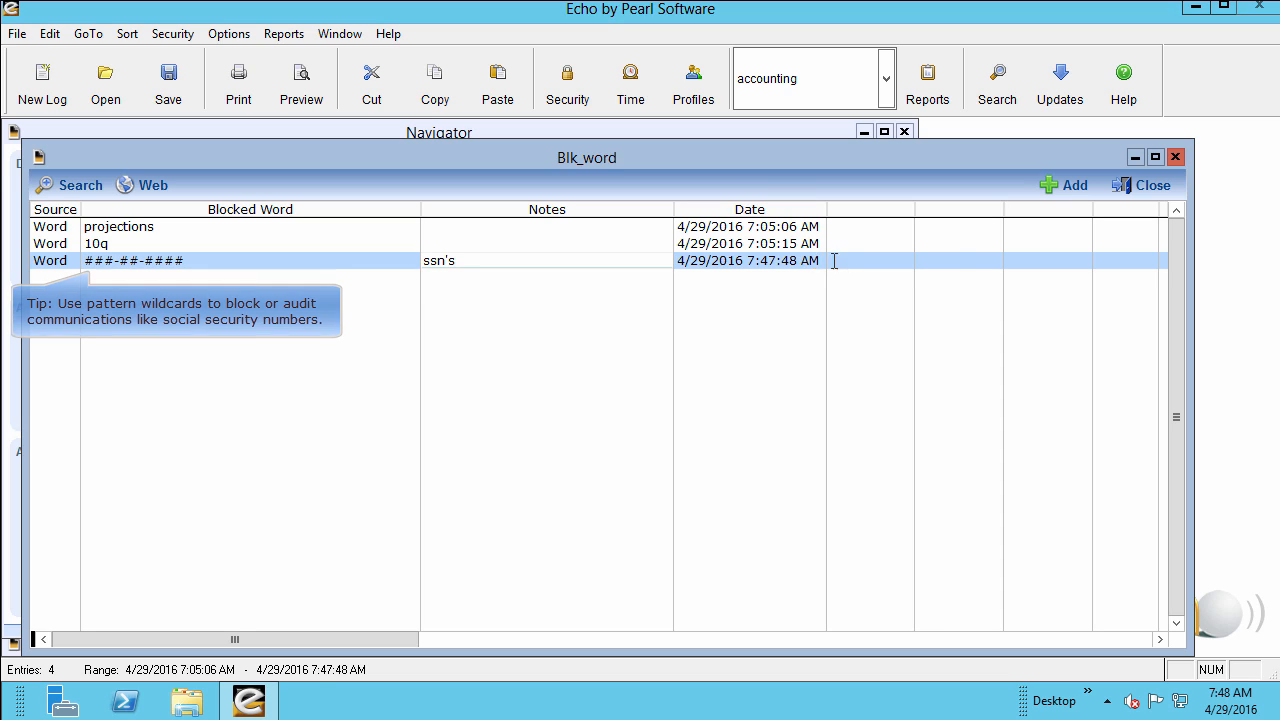
click(1146, 198)
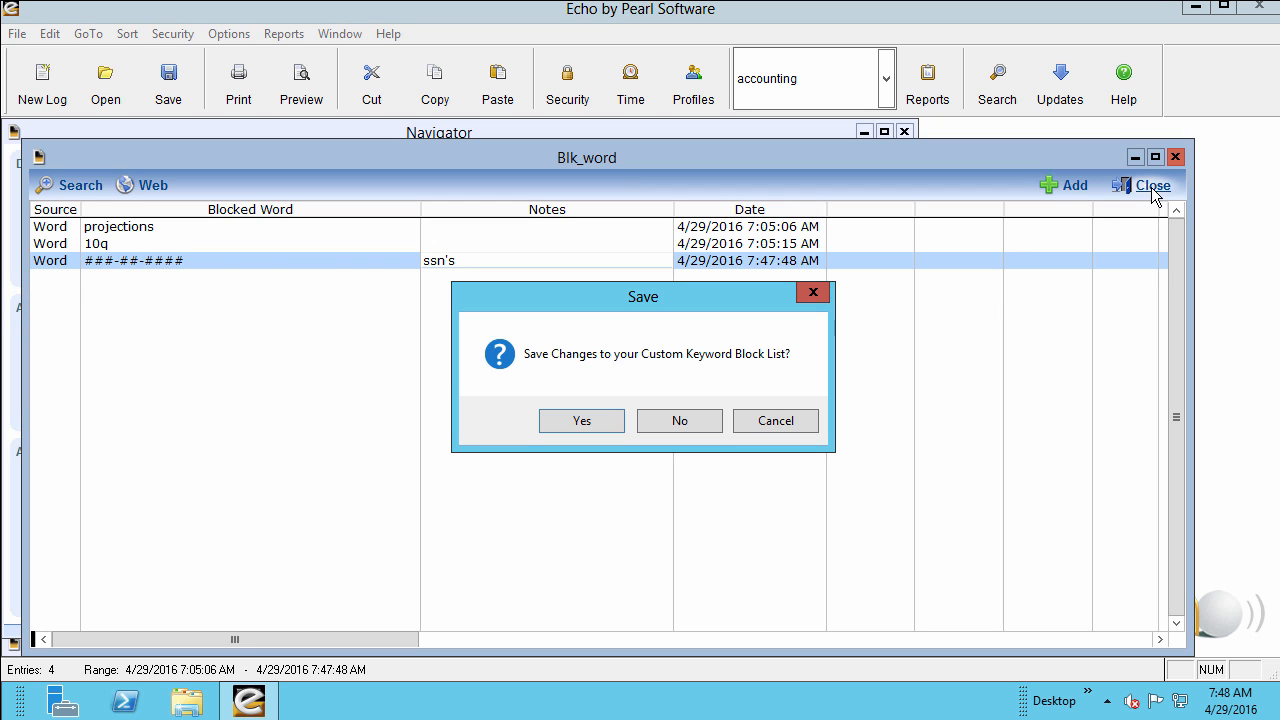
click(602, 425)
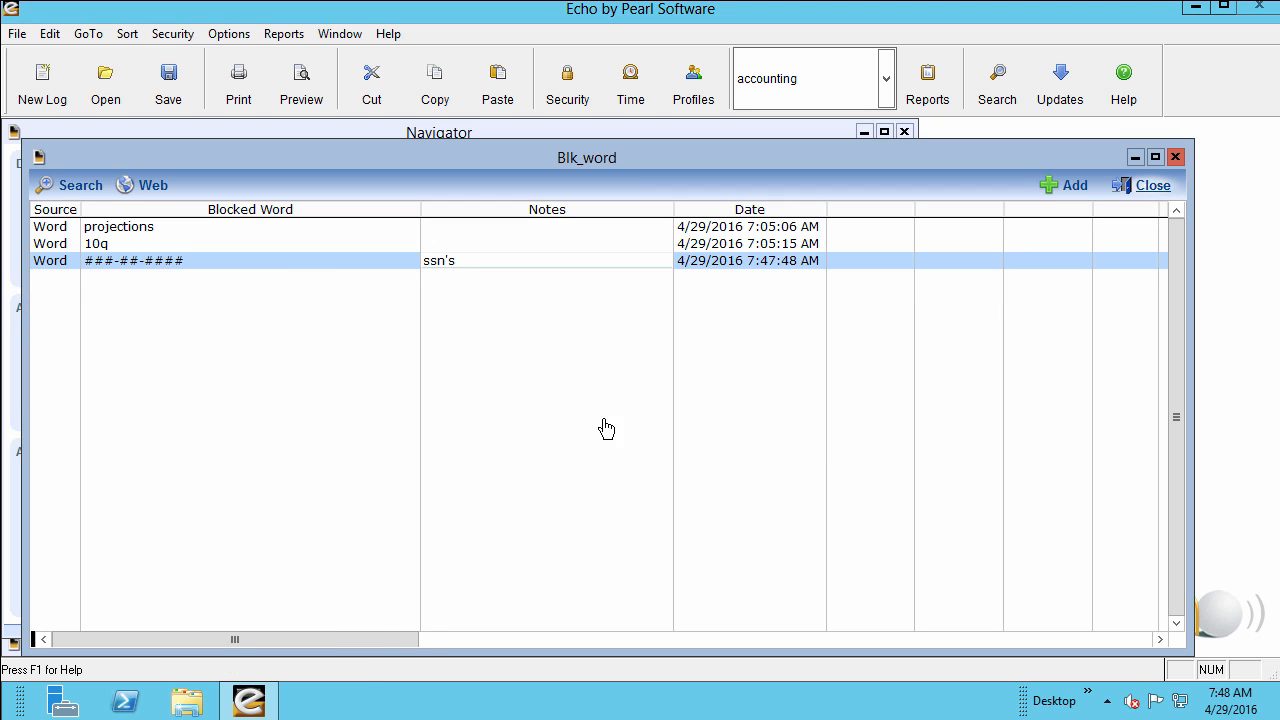
Open the accounting profile's category filters and look through the list of available web categories.
click(101, 362)
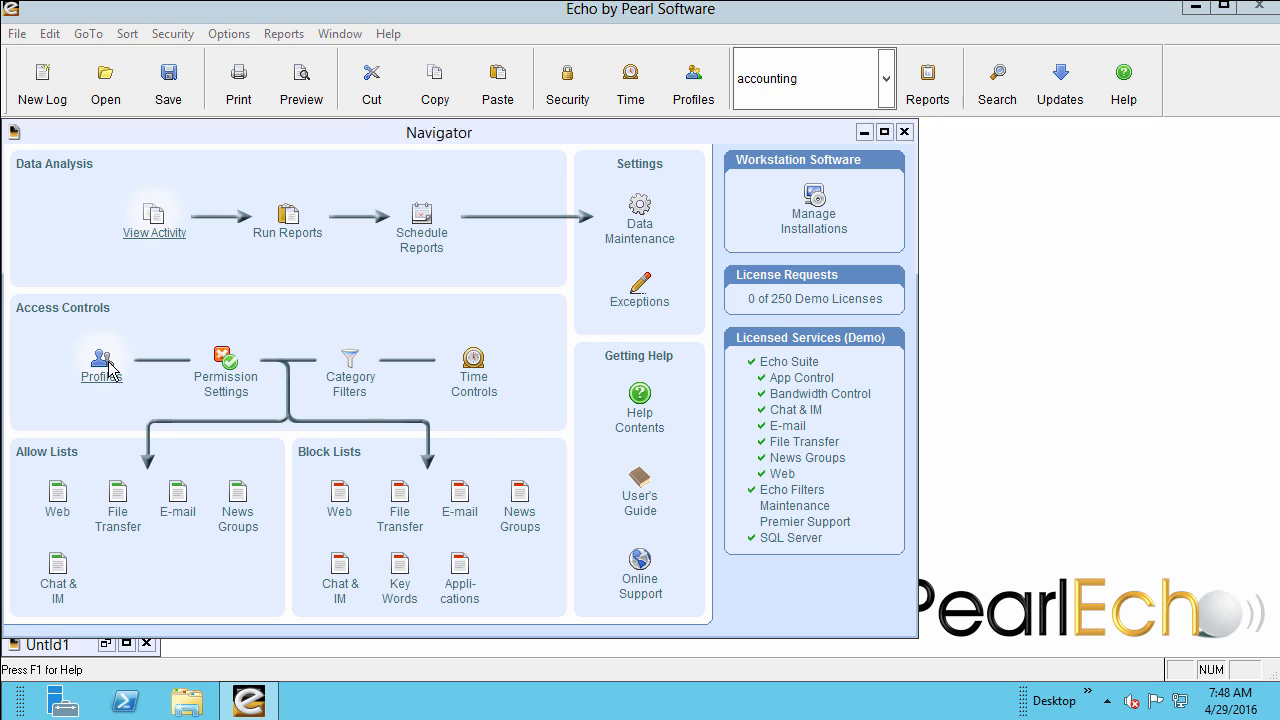
click(502, 148)
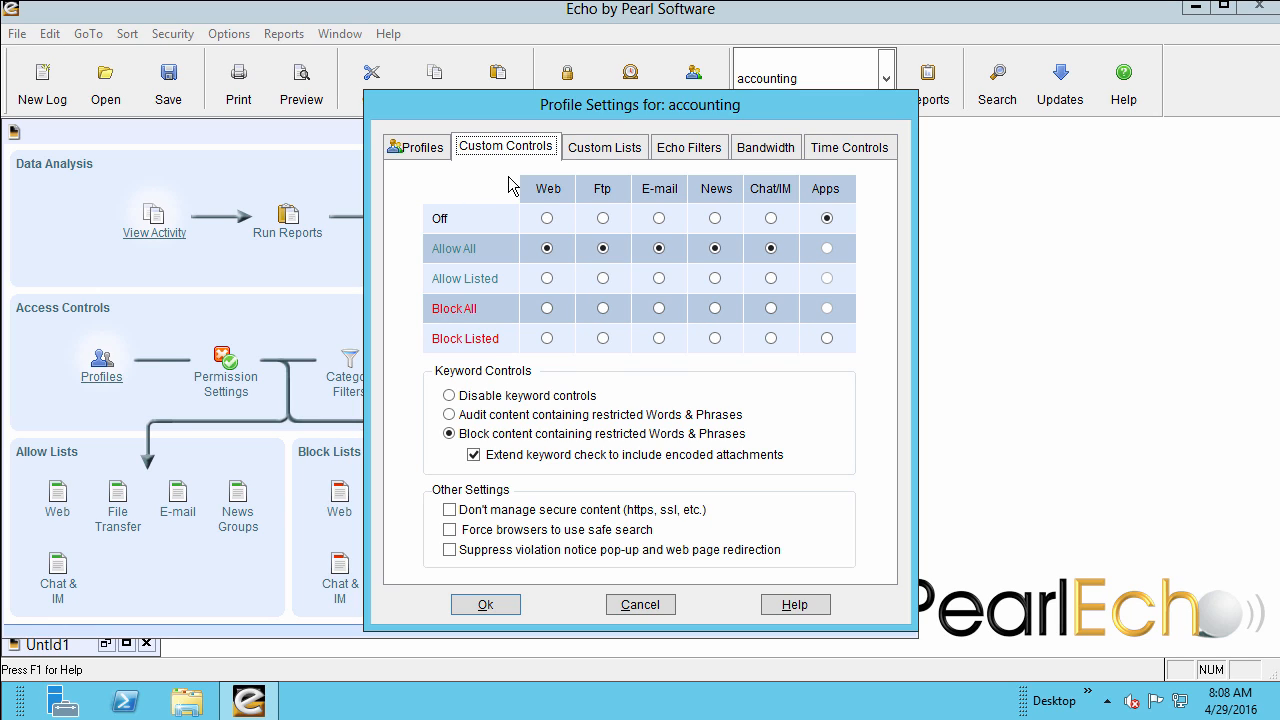
click(668, 150)
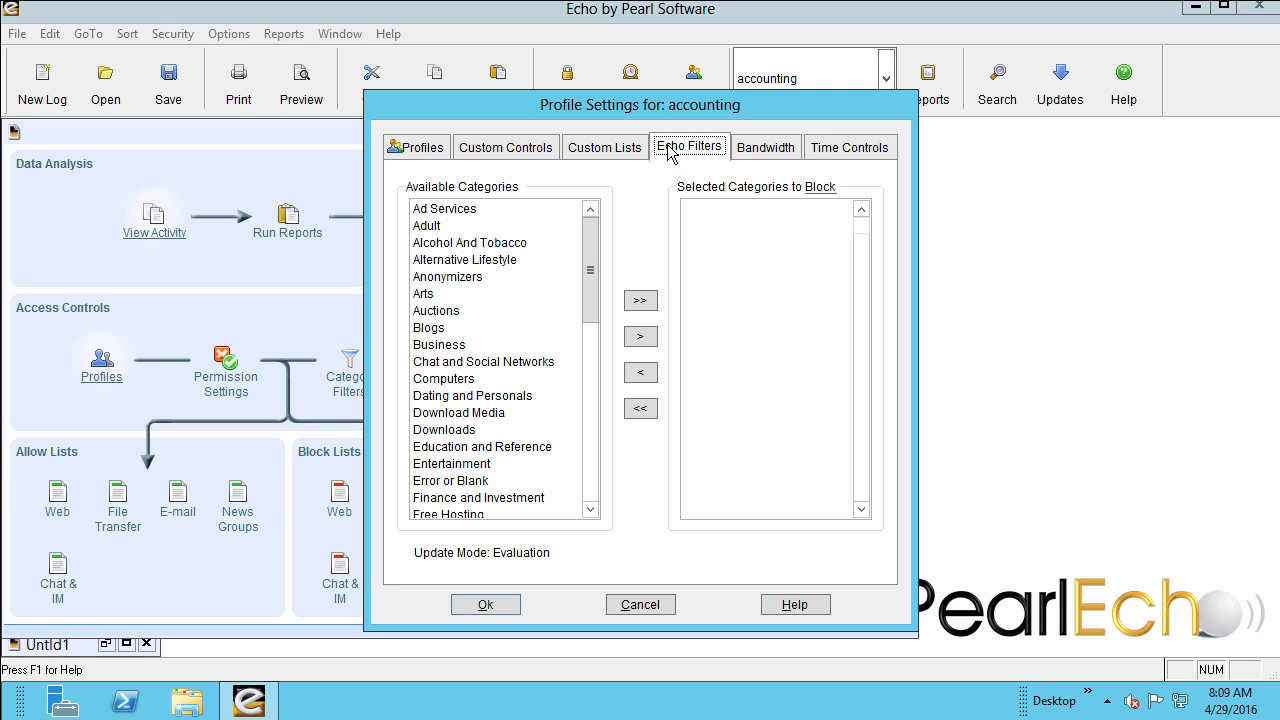
click(590, 510)
click(590, 510)
click(590, 510)
click(590, 510)
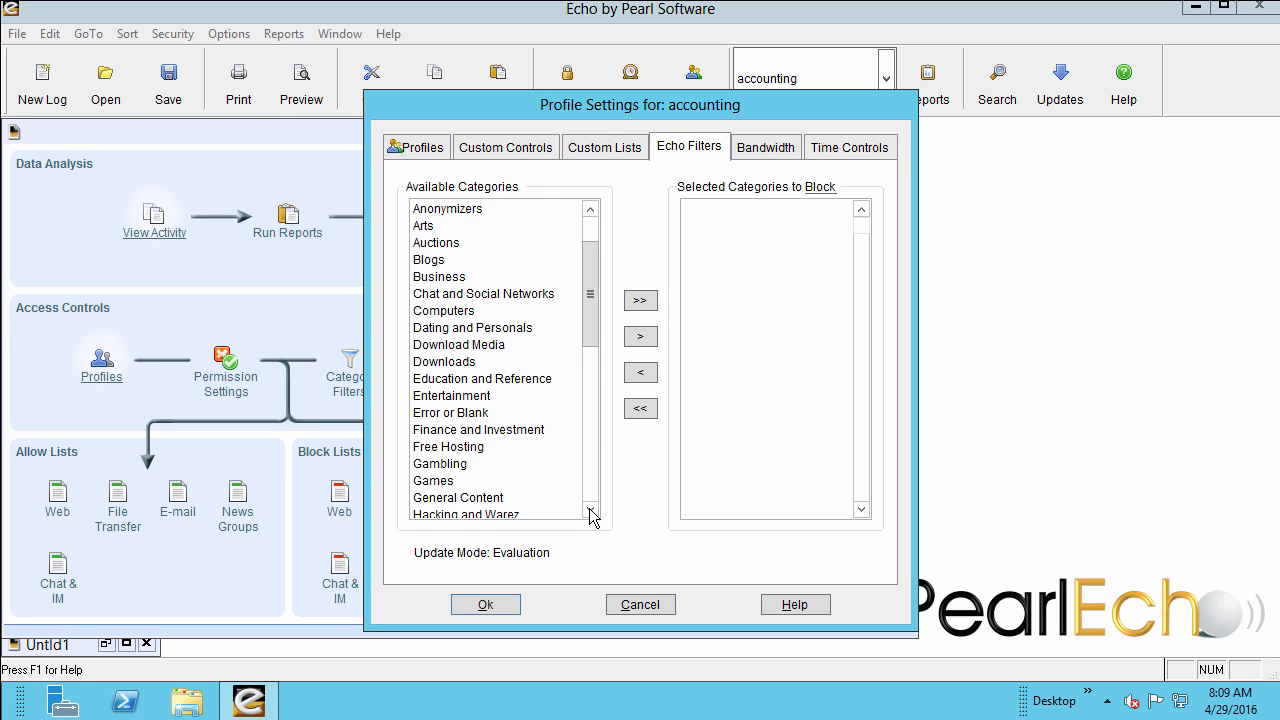
click(590, 510)
click(590, 510)
click(590, 510)
click(590, 510)
click(590, 510)
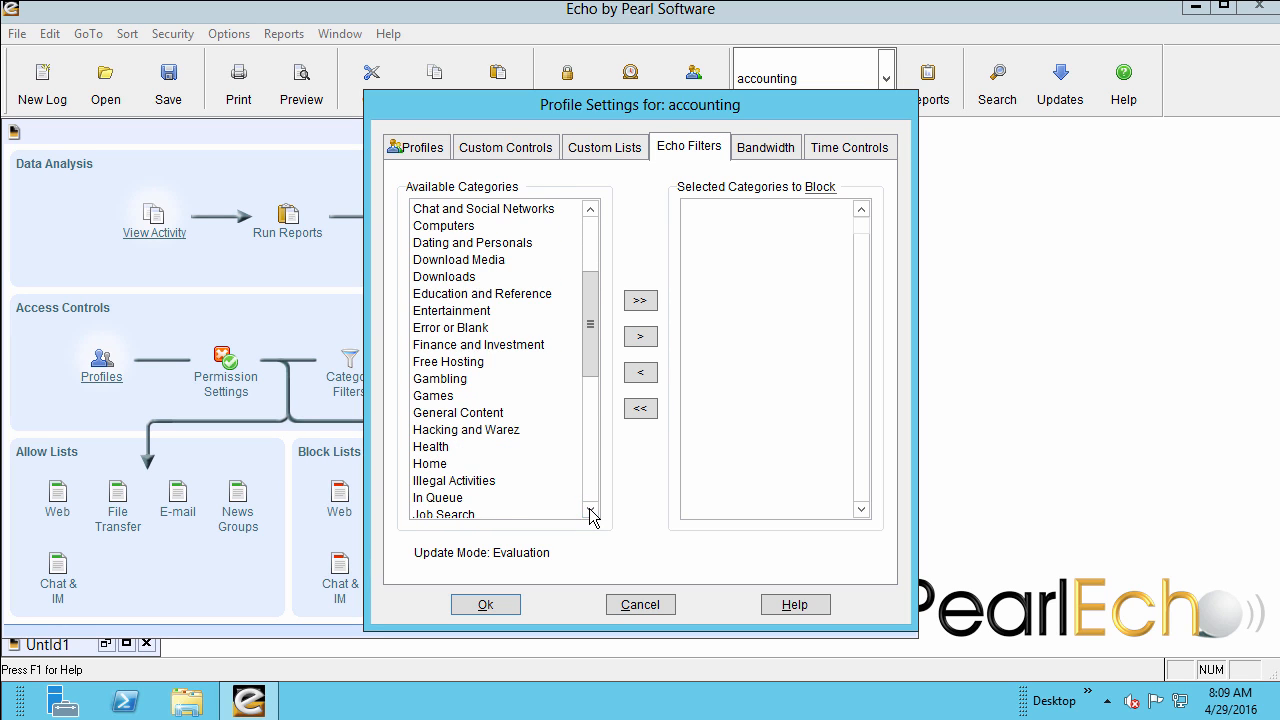
click(590, 510)
click(590, 510)
click(590, 510)
click(590, 510)
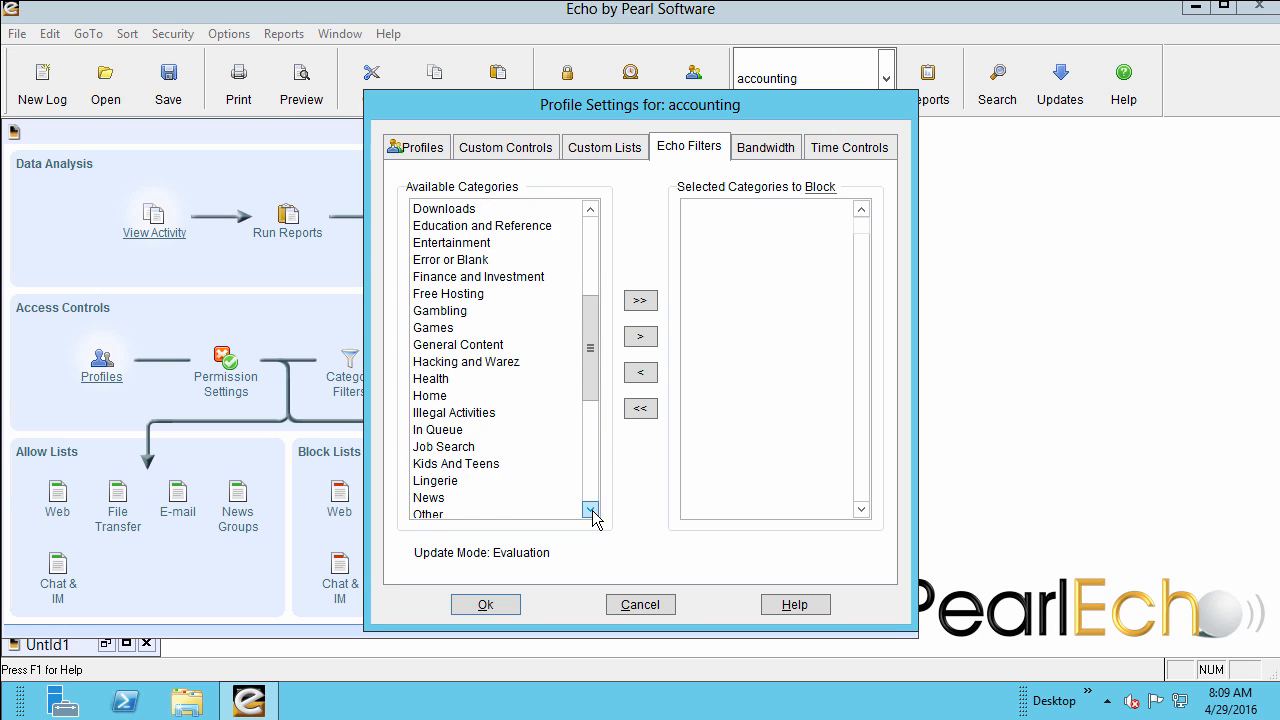
click(590, 510)
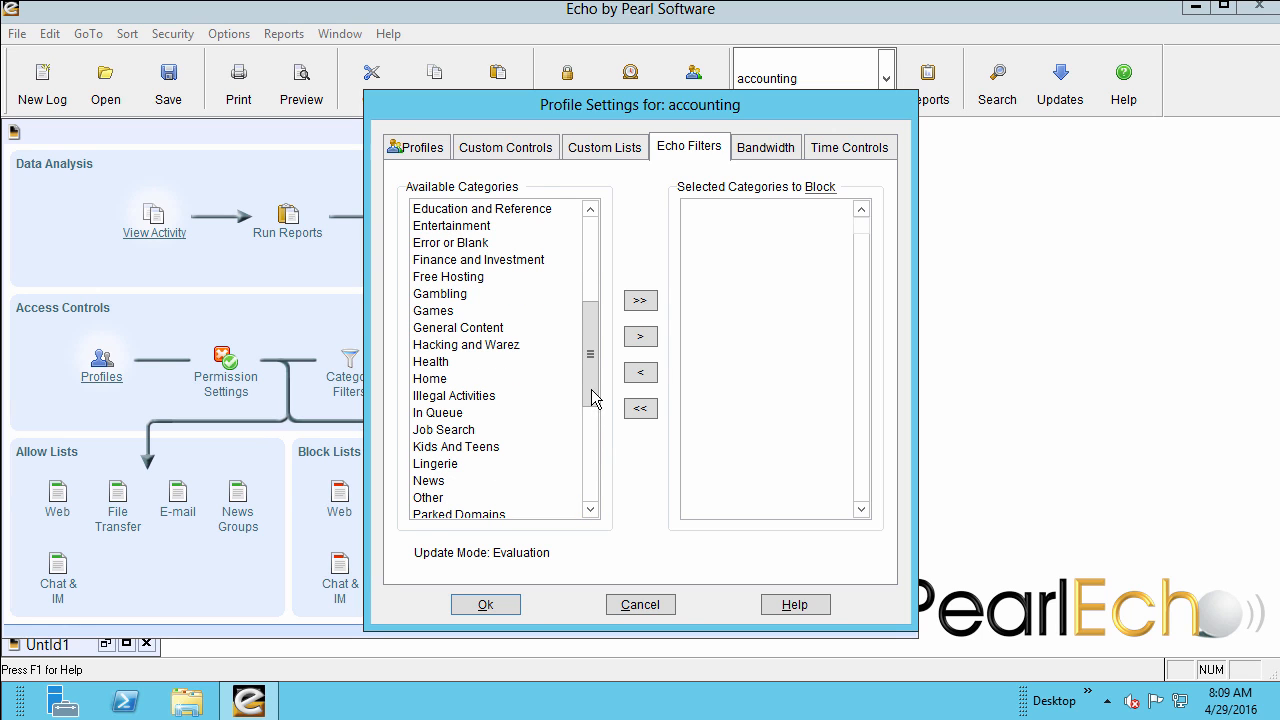
drag(589, 390, 594, 300)
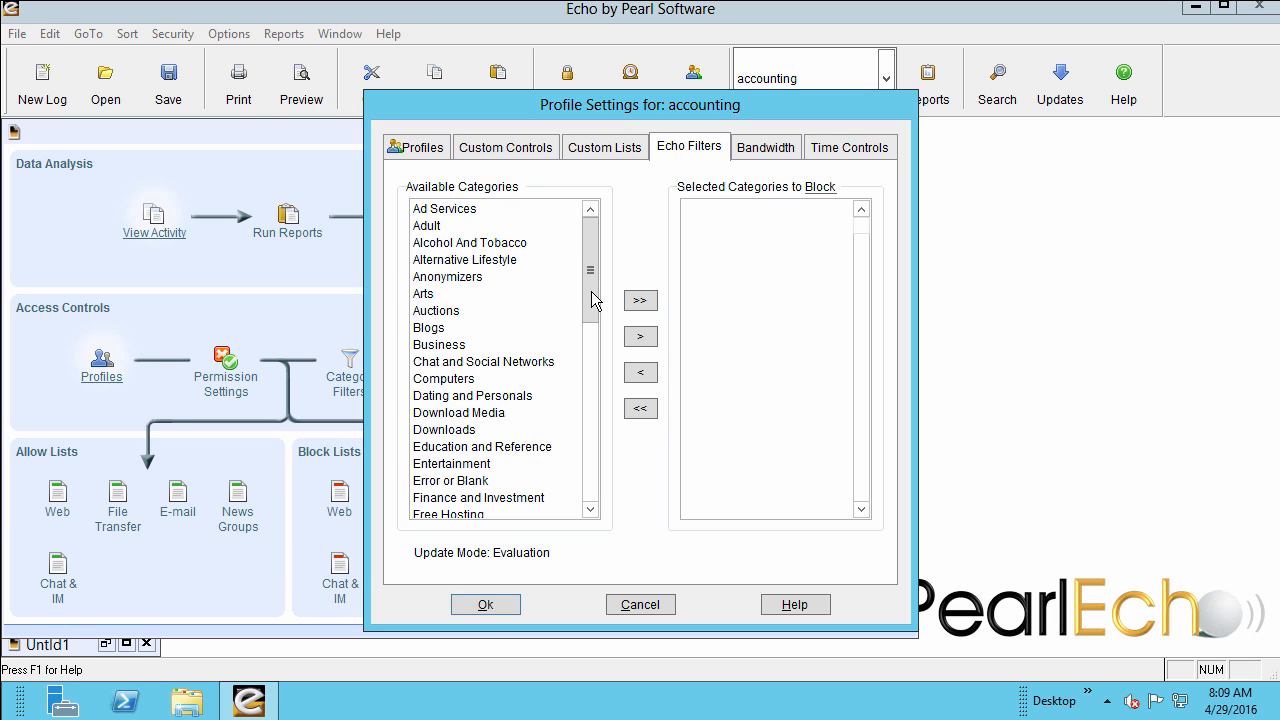
Add the categories Adult, Download Media and Downloads to the accounting profile's blocked categories.
click(426, 227)
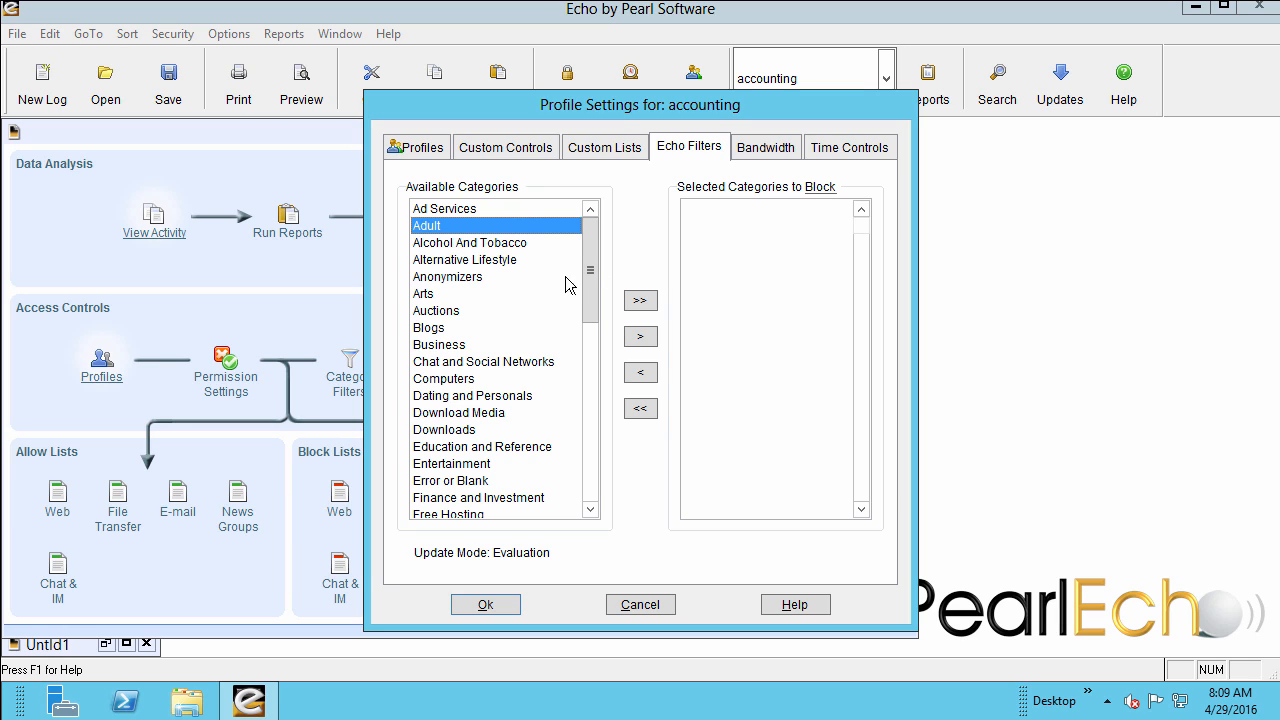
click(641, 337)
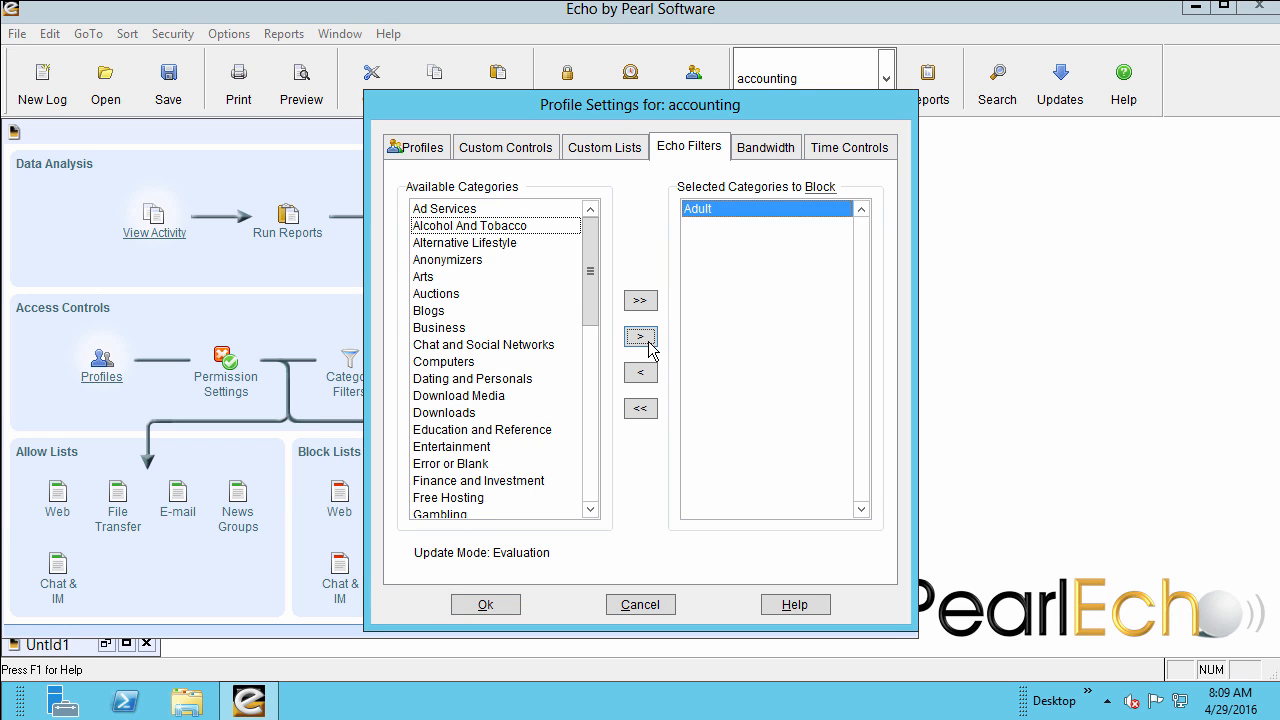
click(466, 394)
ctrl+click(456, 415)
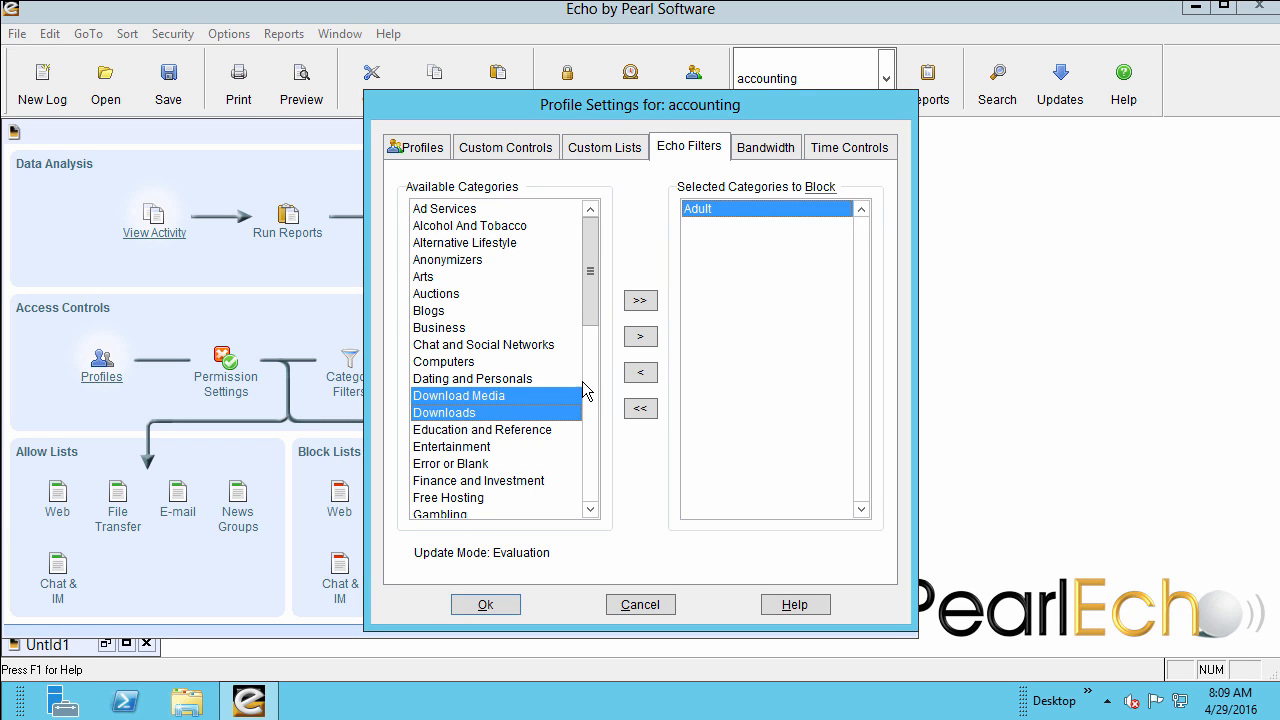
click(639, 340)
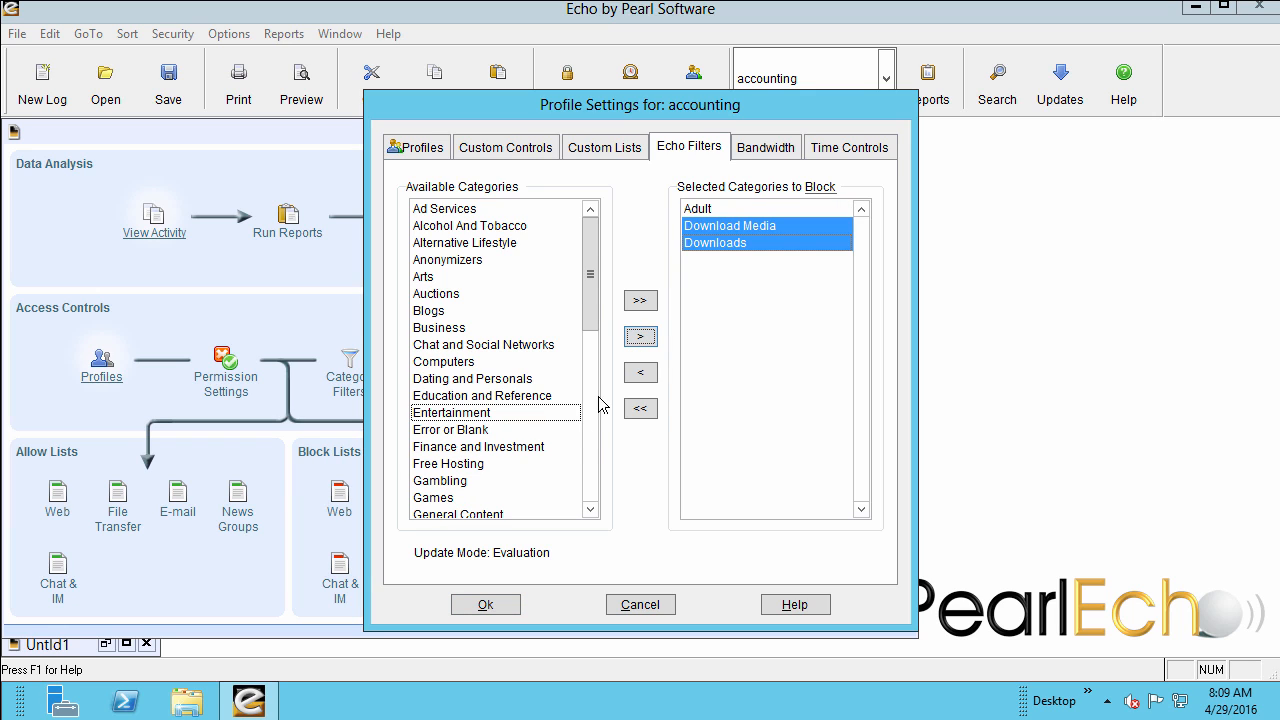
Block the categories Hacking and Warez, Illegal Activities, Parked Domains and Redirectors for the accounting profile.
scroll(588, 475, down, 6)
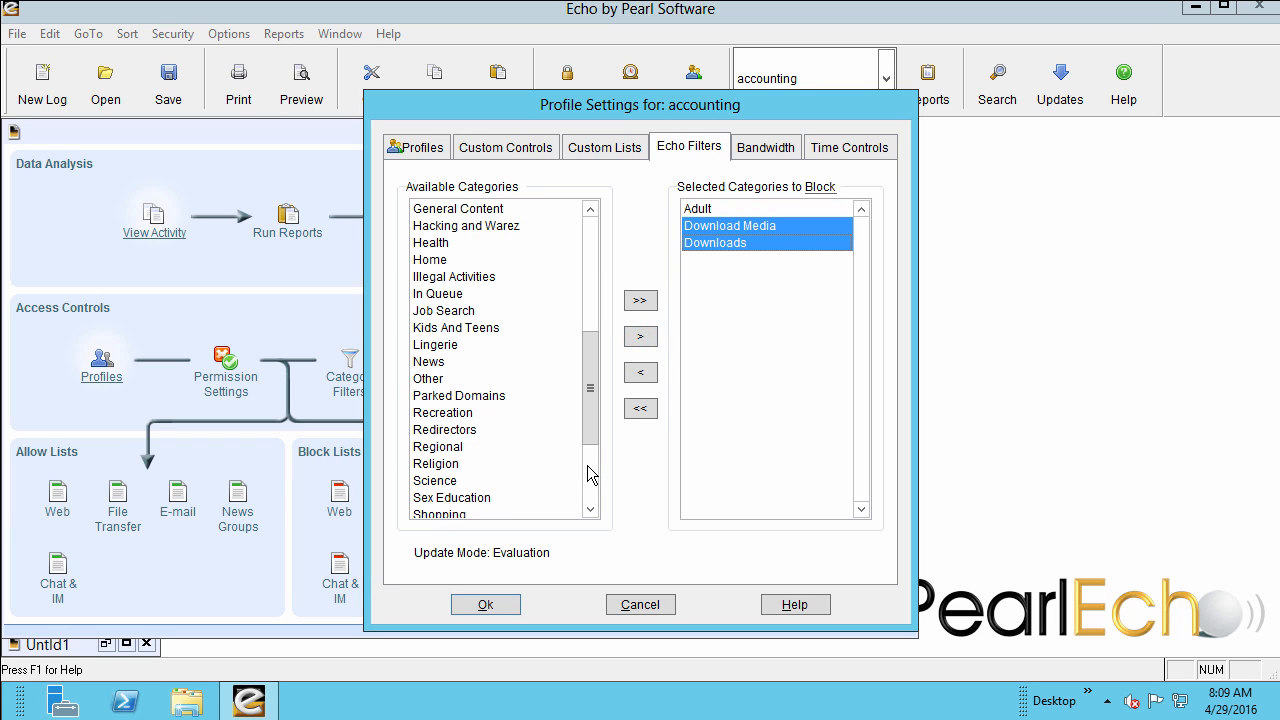
click(467, 228)
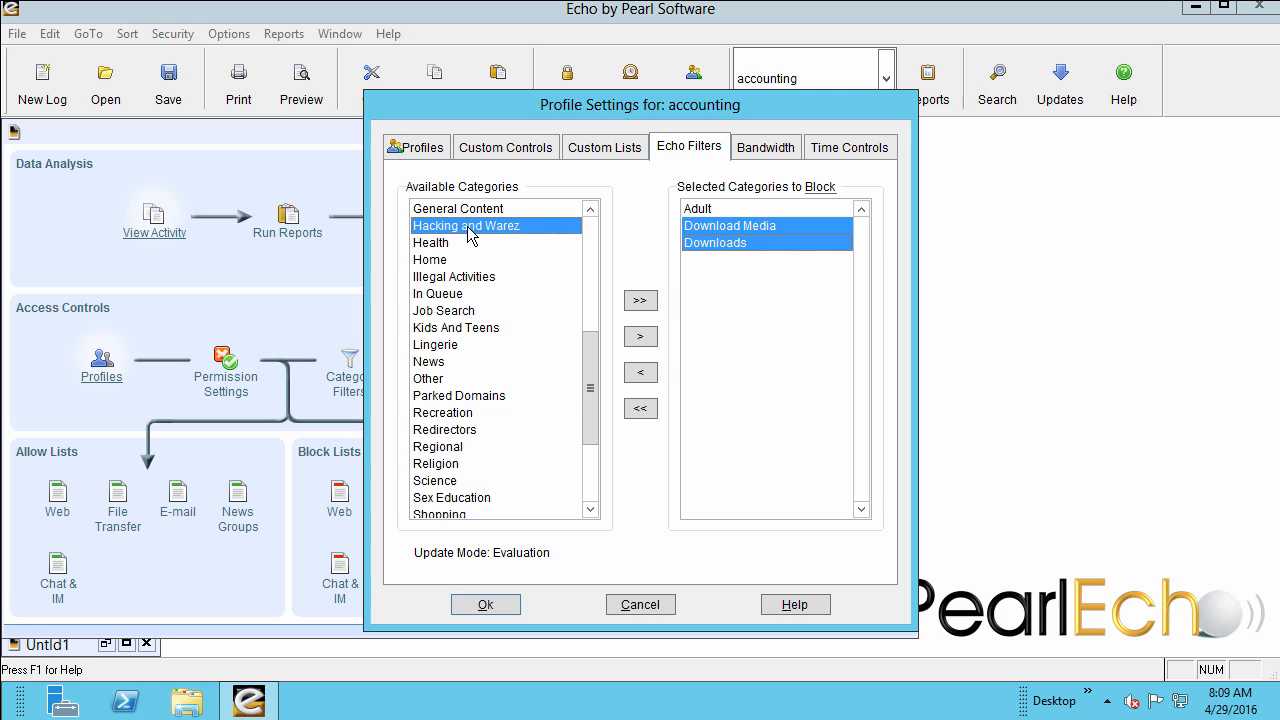
ctrl+click(464, 280)
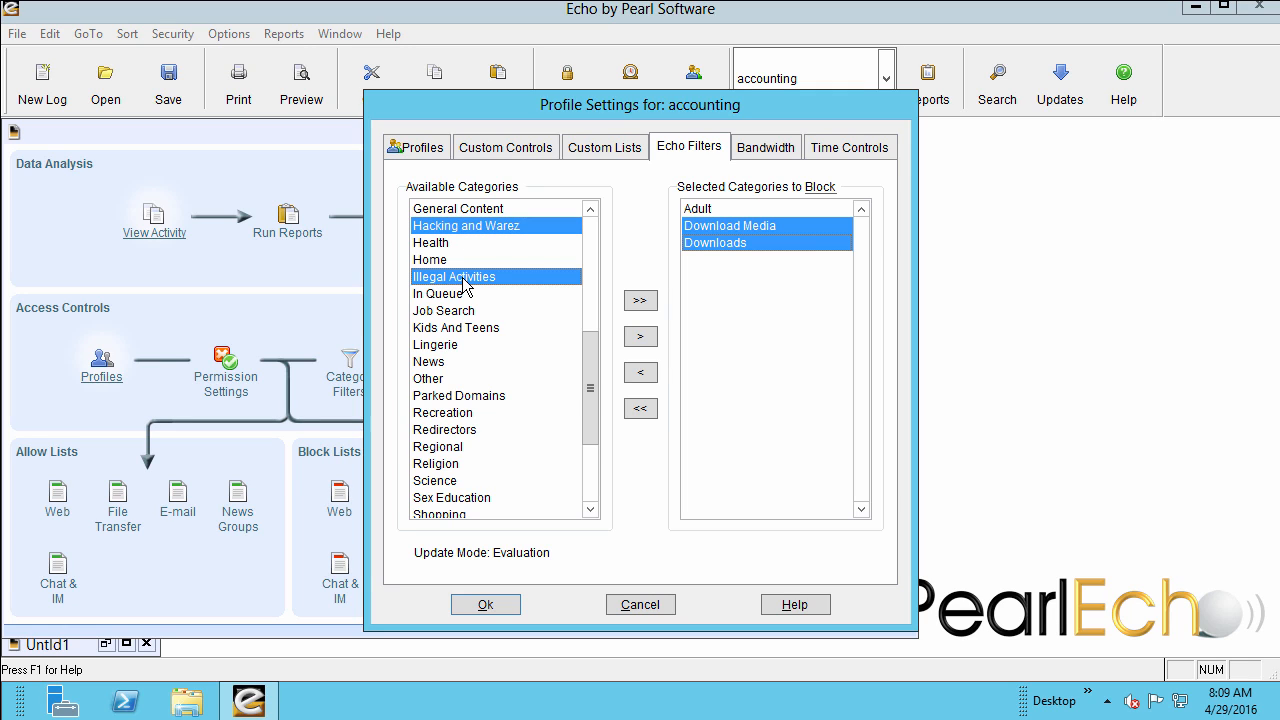
ctrl+click(468, 396)
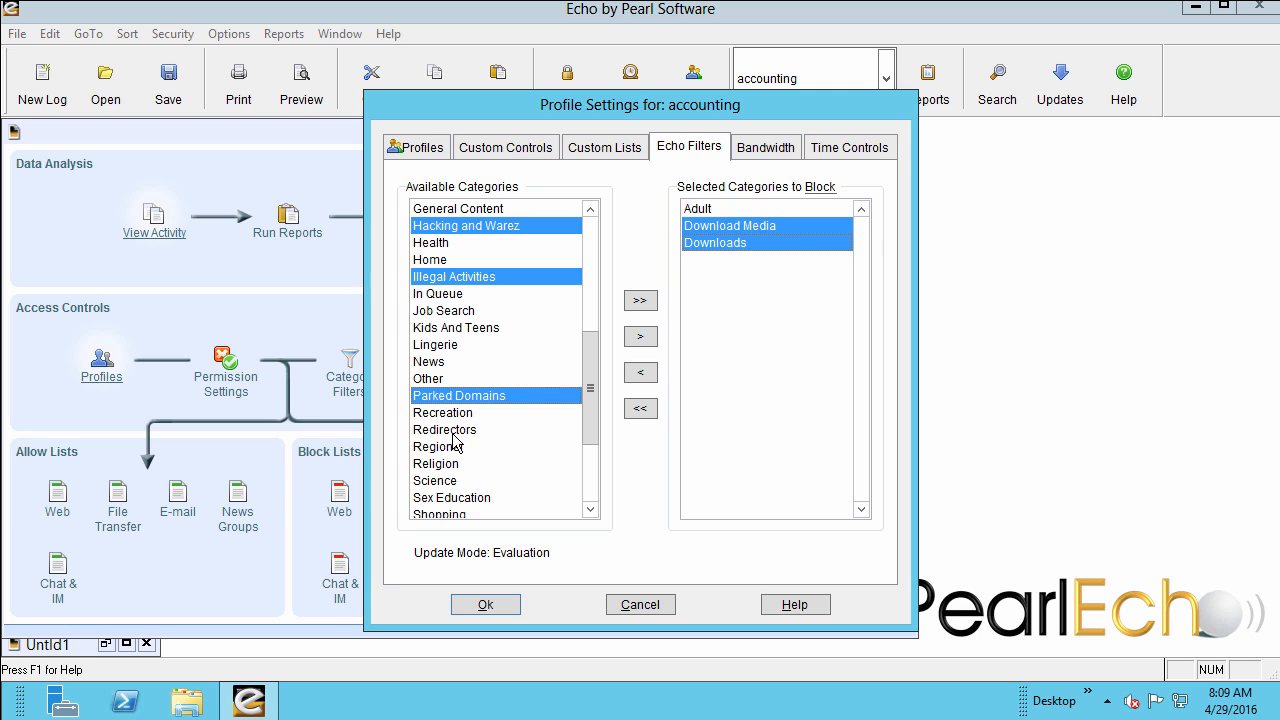
ctrl+click(456, 431)
click(638, 336)
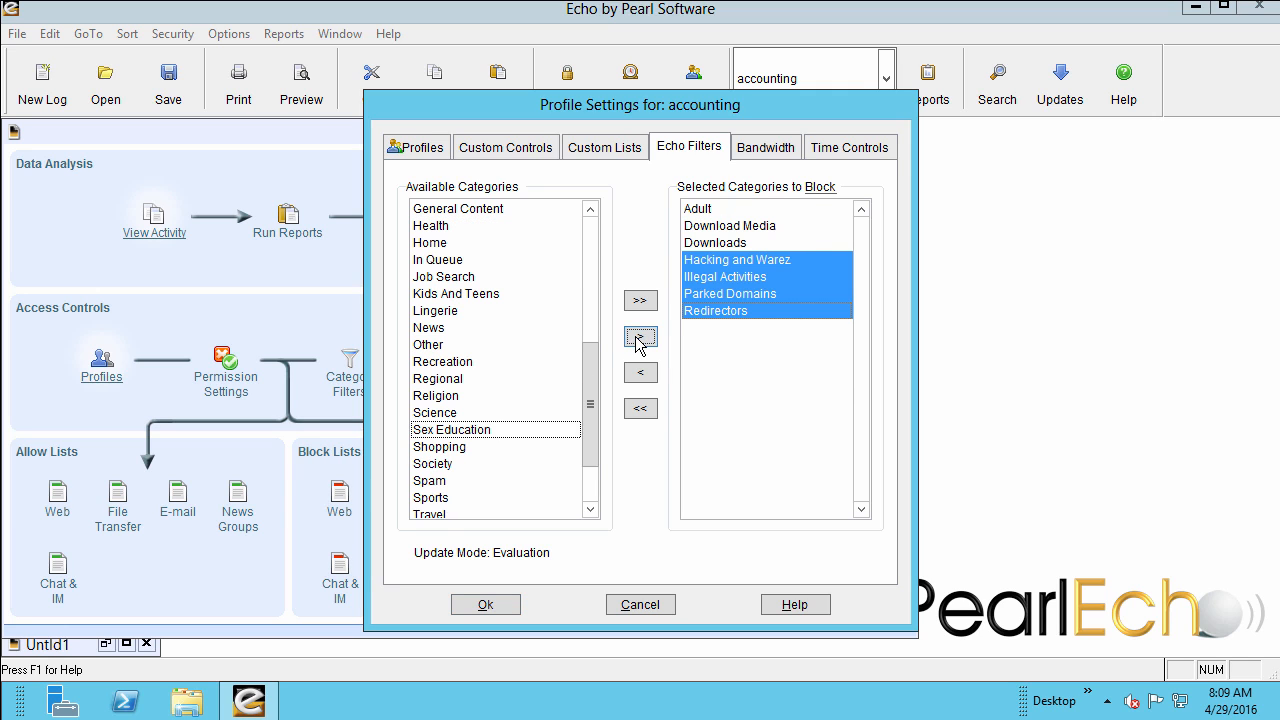
Add the categories Spam and XXX to the accounting profile's blocked categories.
drag(591, 449, 583, 489)
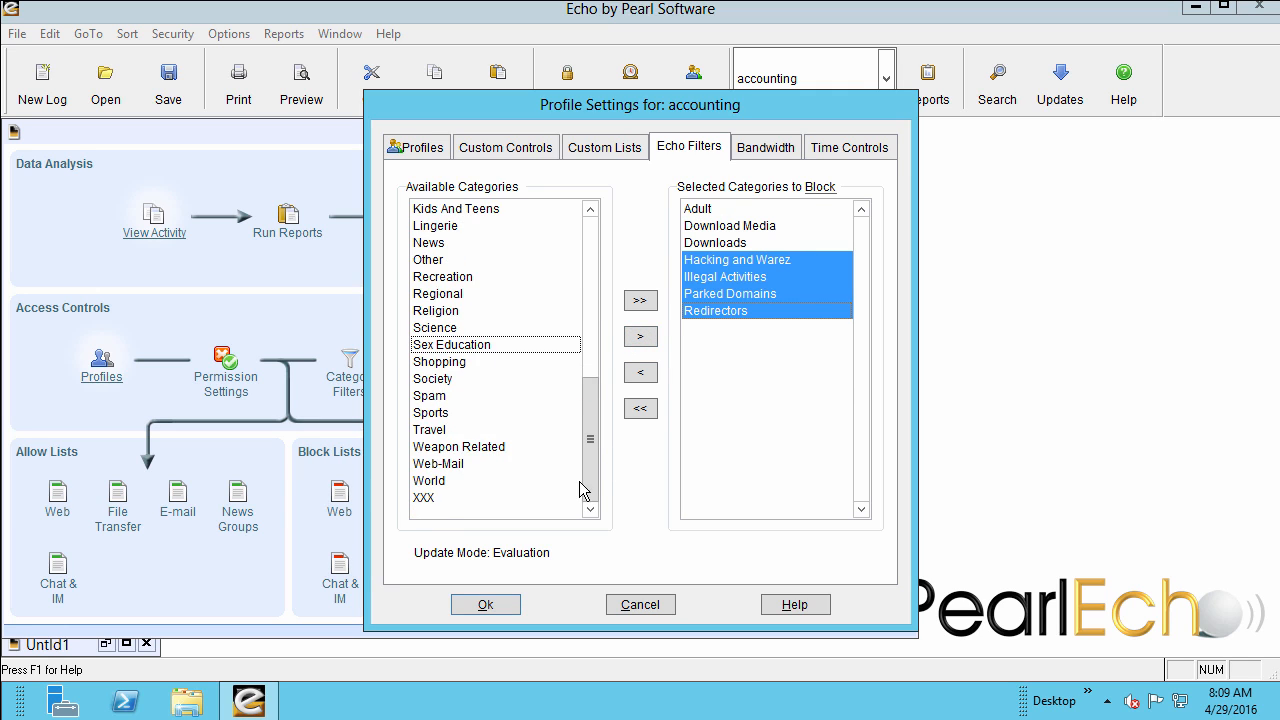
click(439, 398)
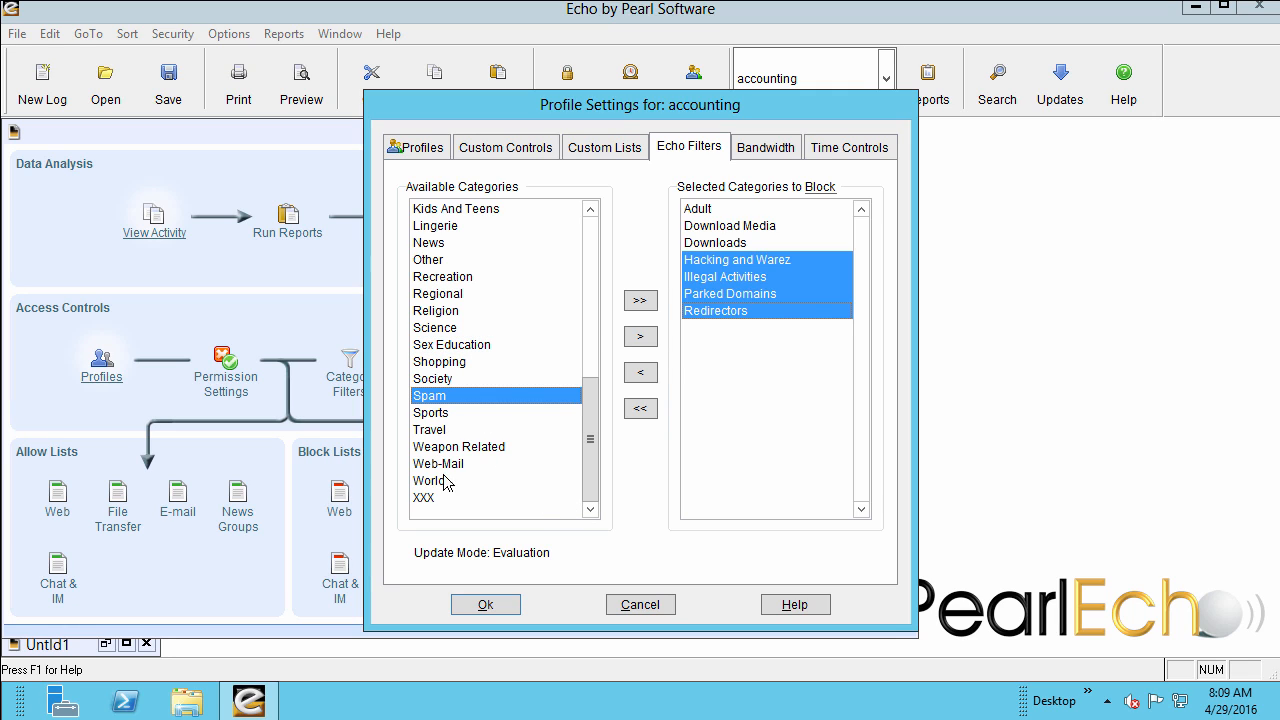
ctrl+click(447, 499)
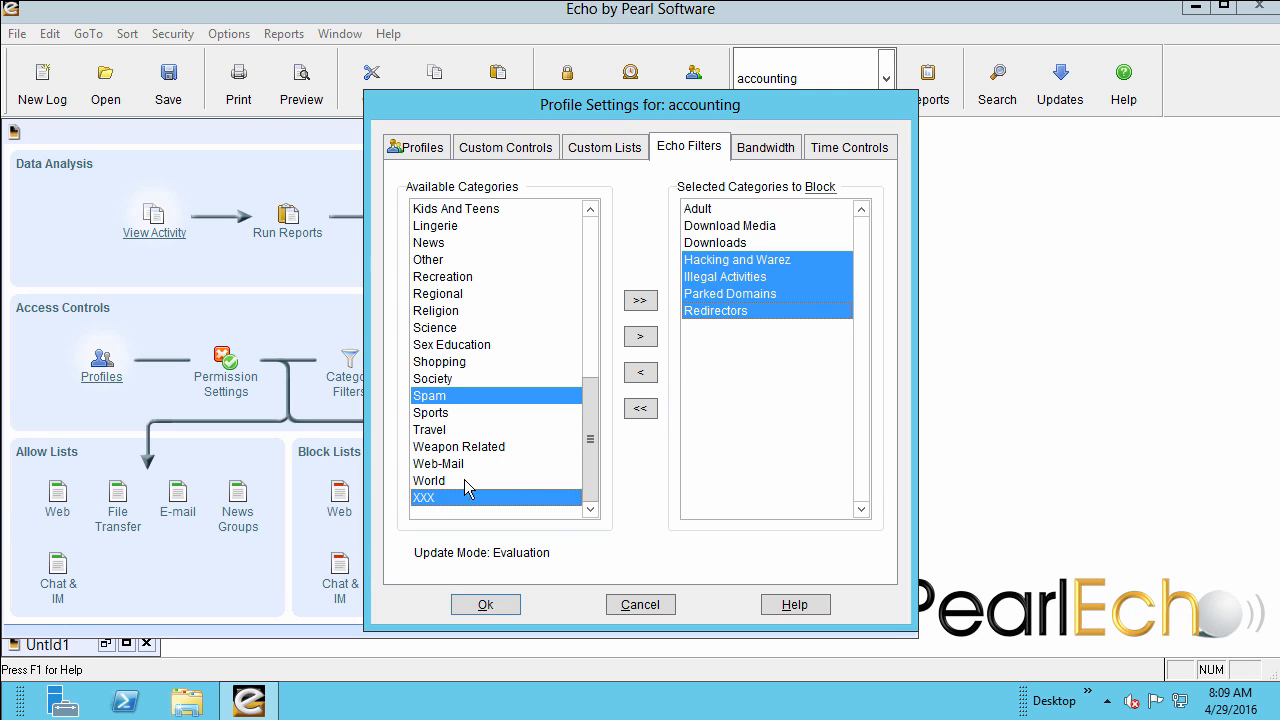
click(639, 340)
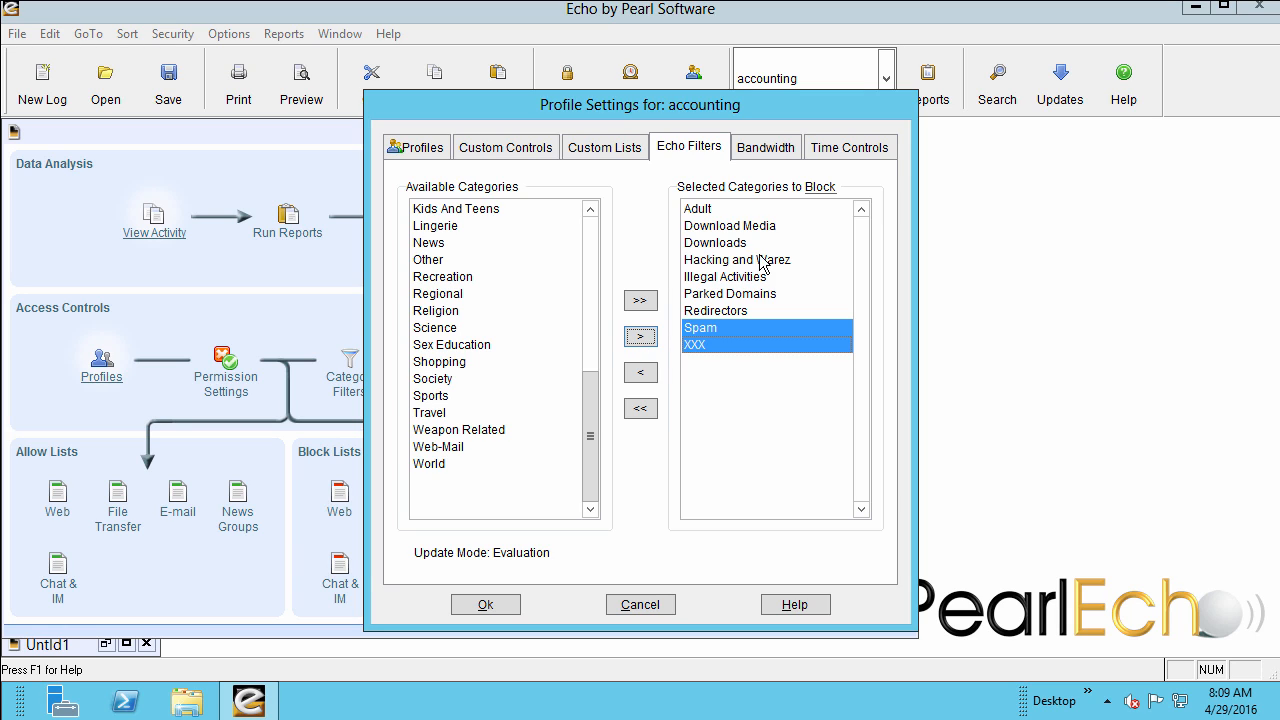
Set the hour starting at noon to Free Access (monitored) on every day for the shipping profile and save the settings.
click(838, 150)
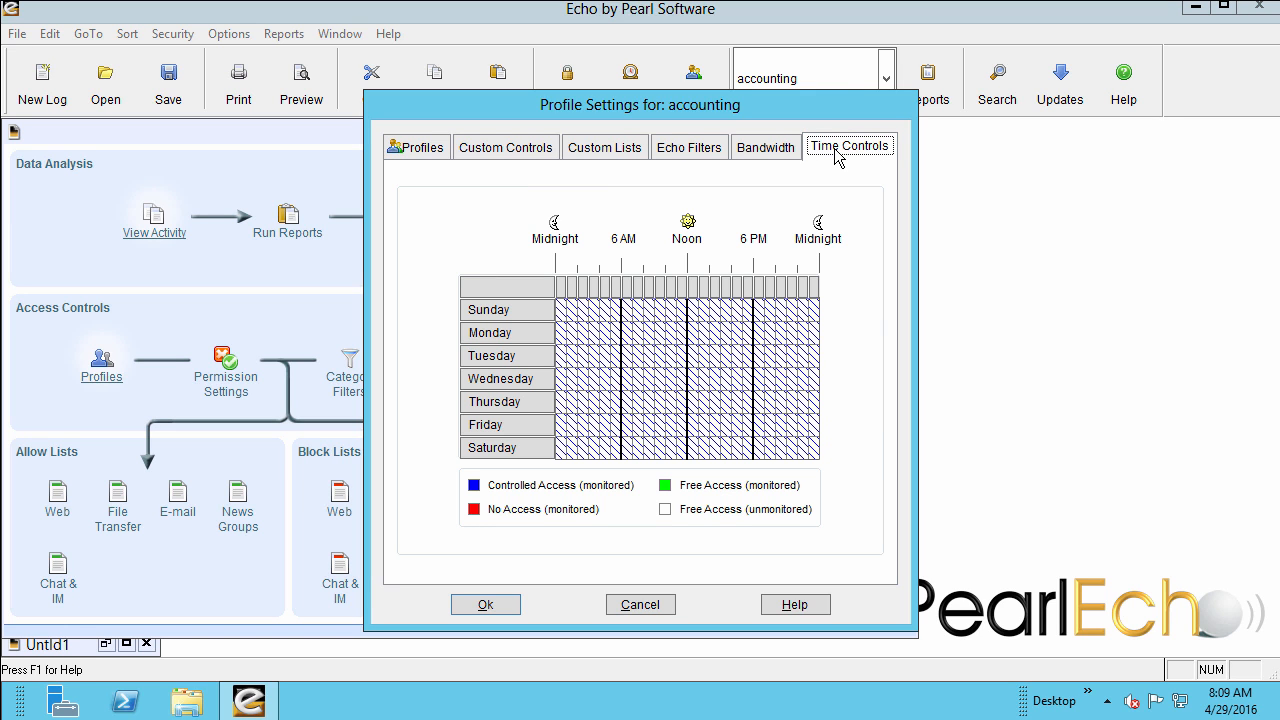
click(425, 147)
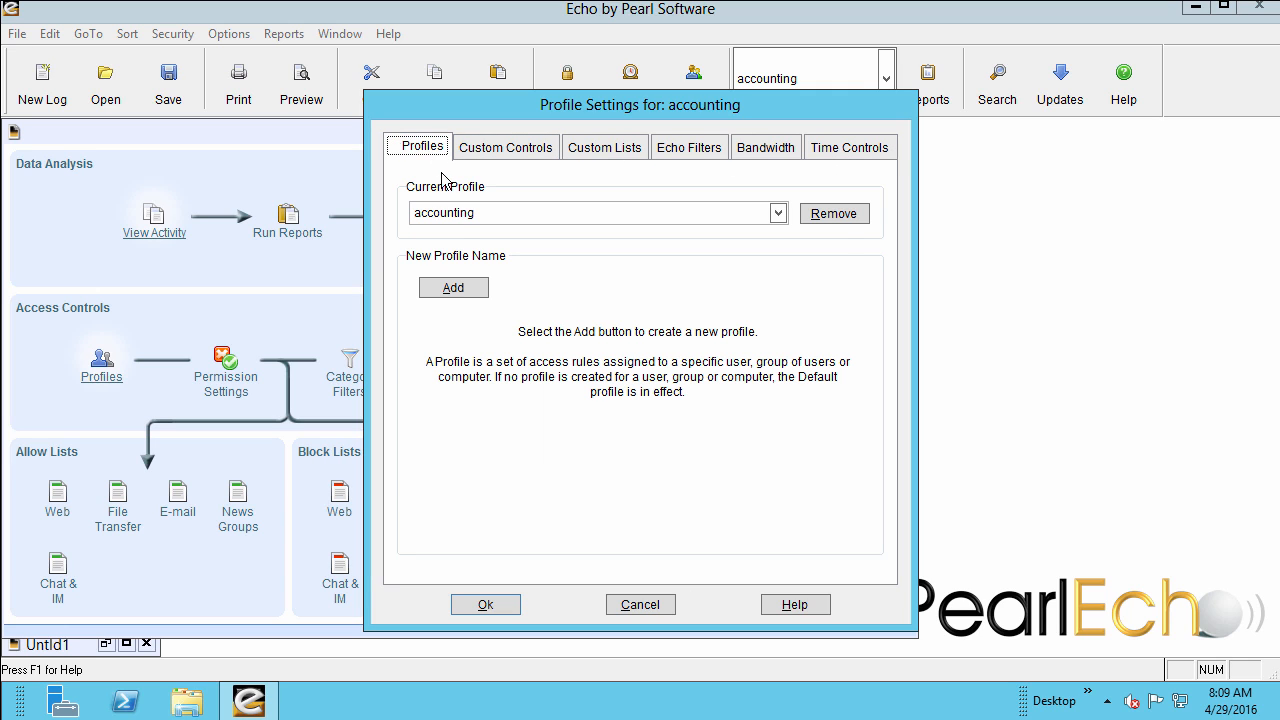
click(456, 212)
click(452, 270)
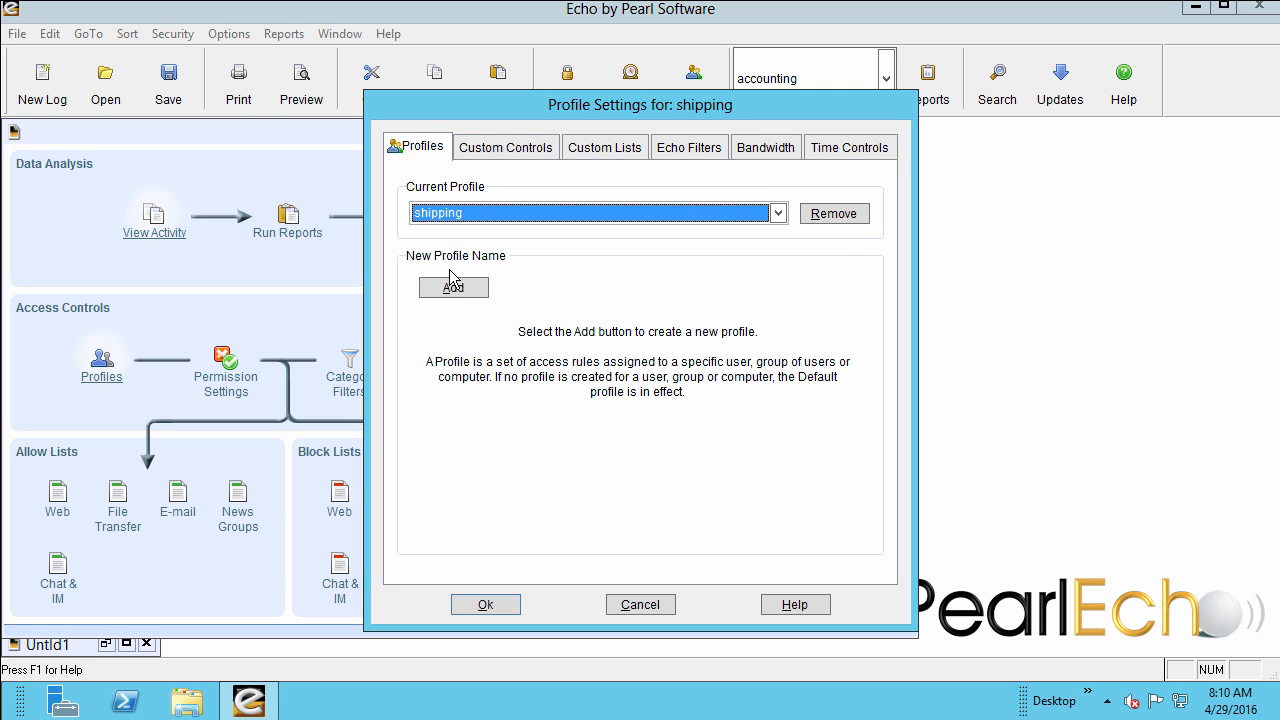
click(831, 153)
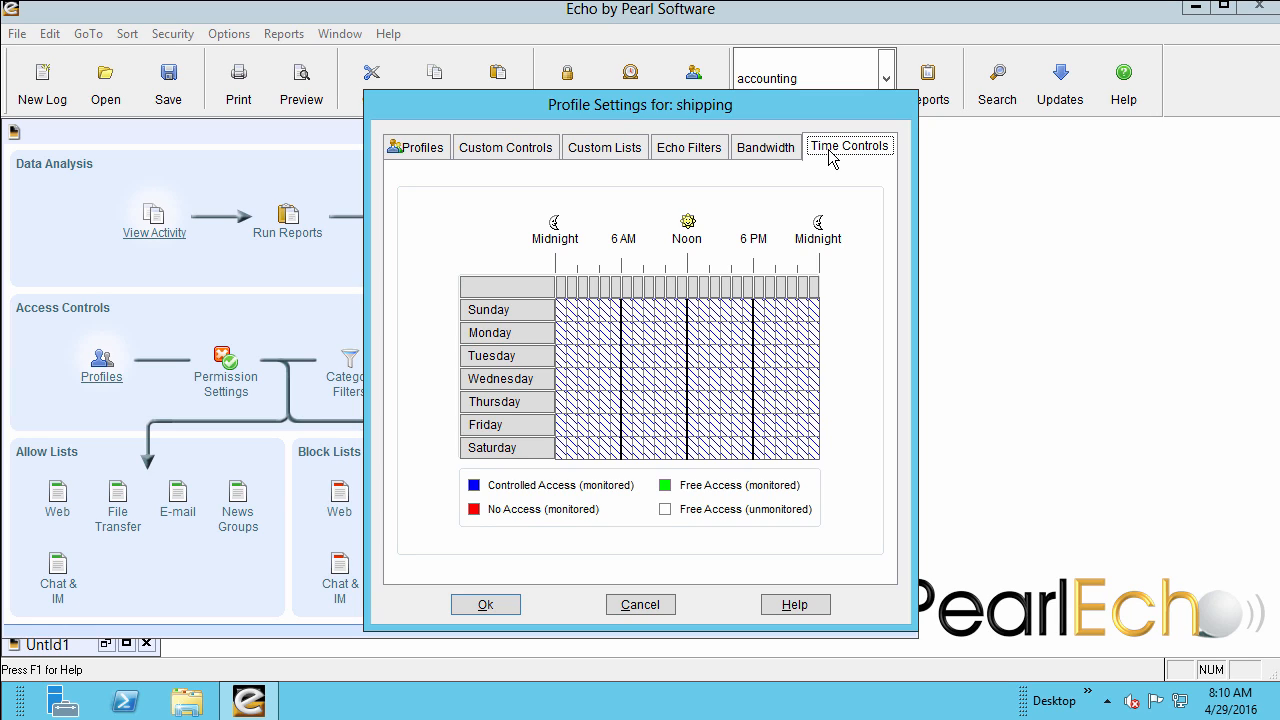
click(692, 286)
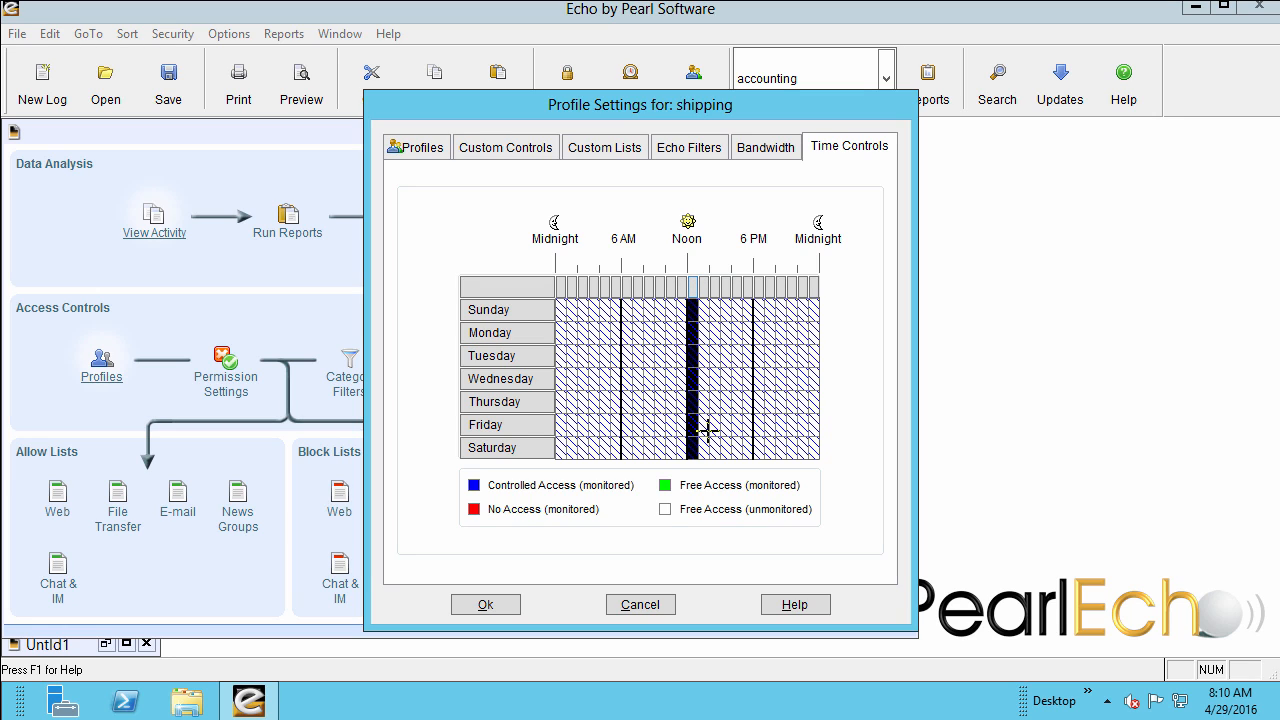
click(715, 478)
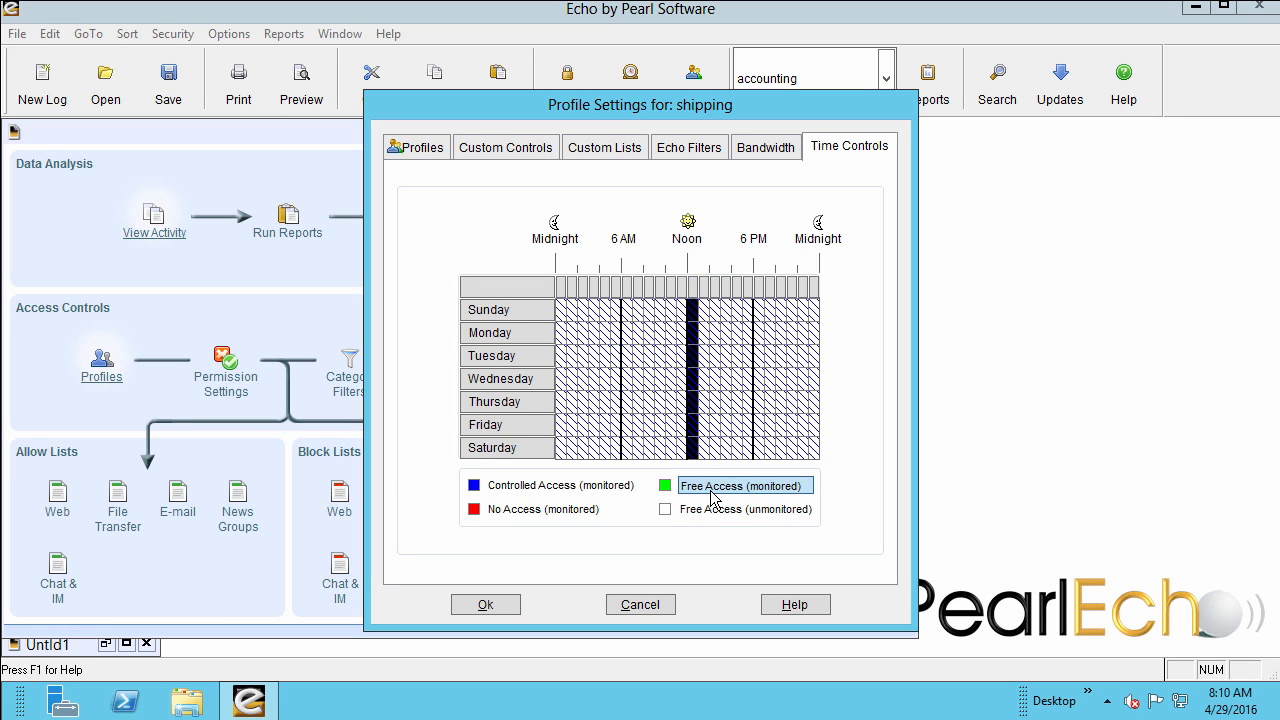
click(711, 491)
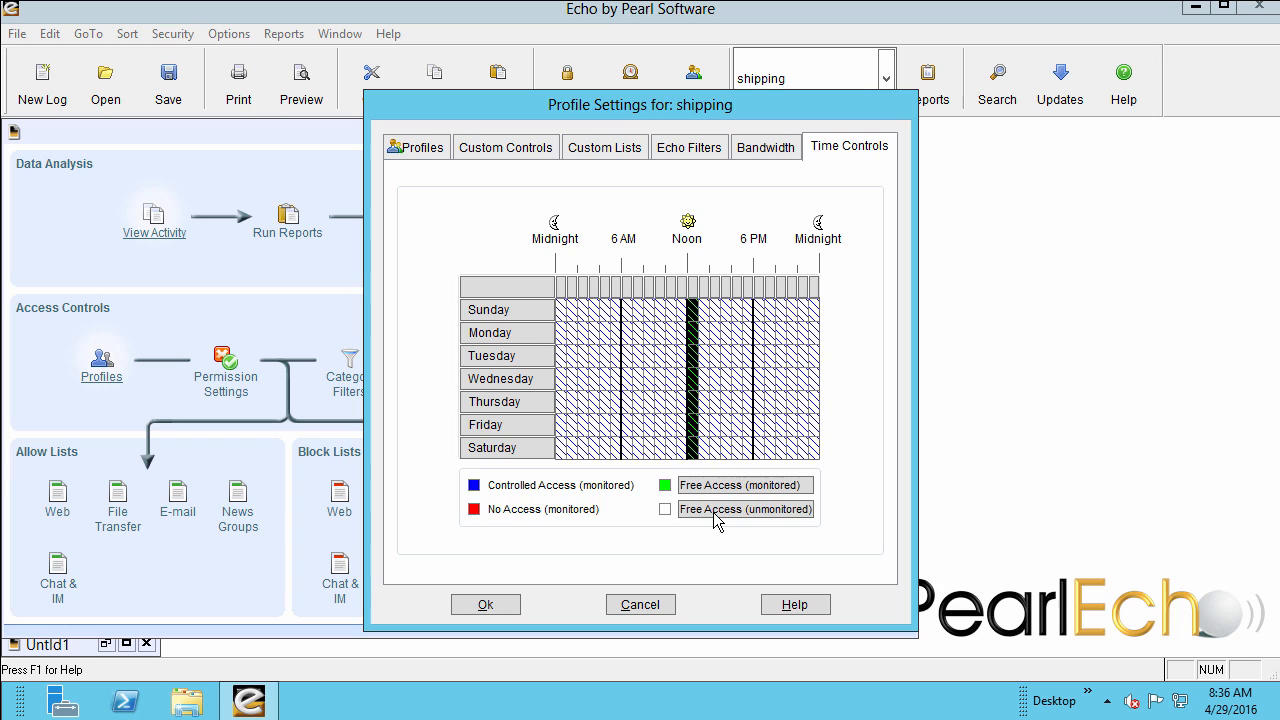
click(482, 153)
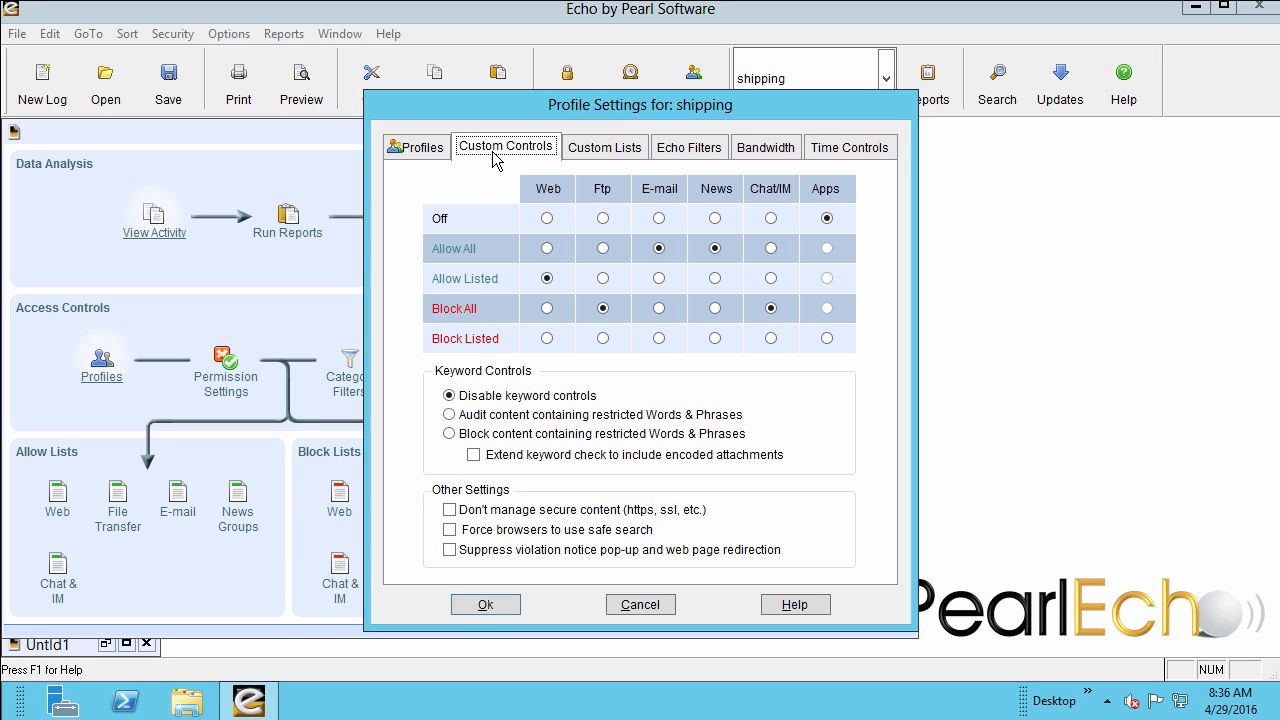
click(499, 604)
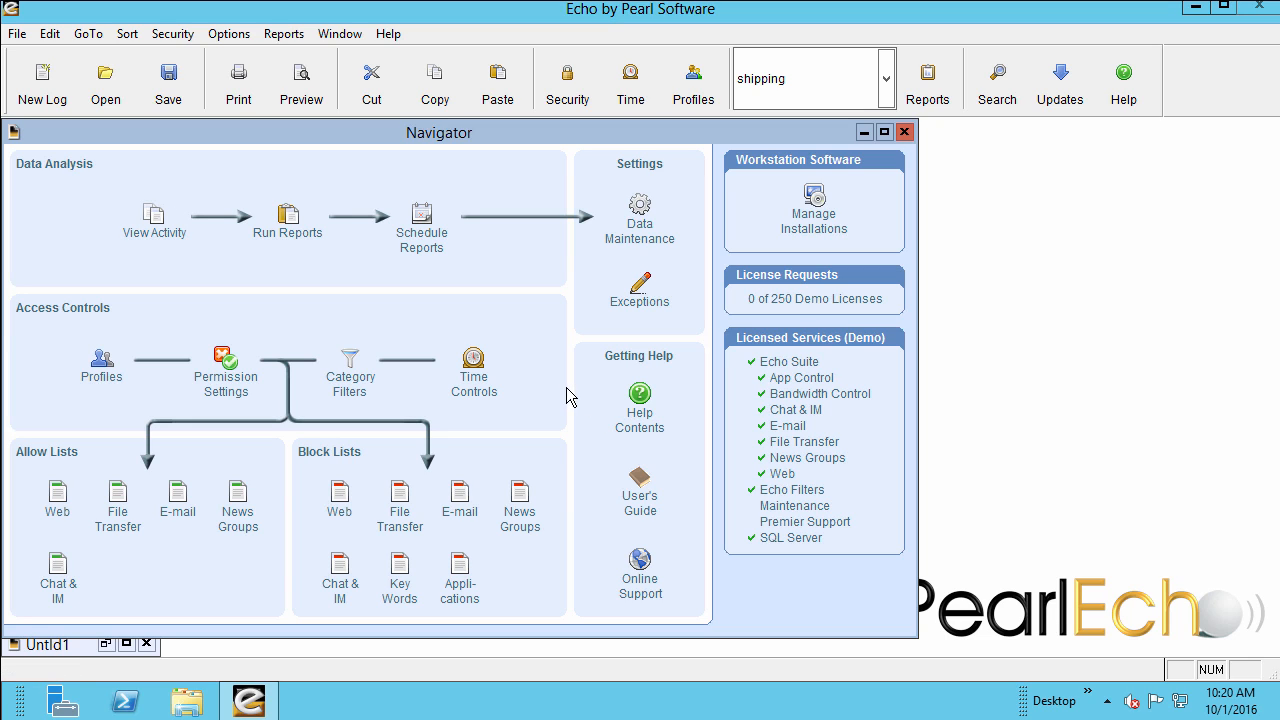
Open the Report Manager and select the Time at Category per User report among the Time On Line reports.
click(288, 243)
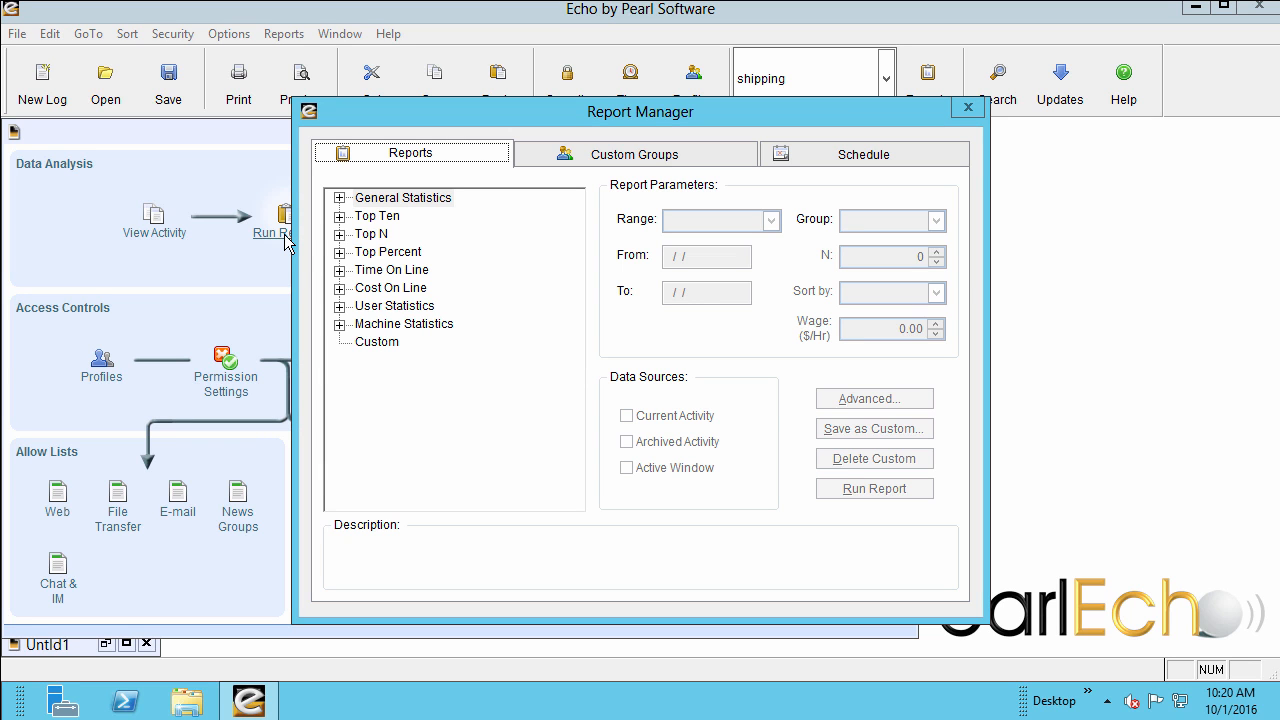
click(339, 198)
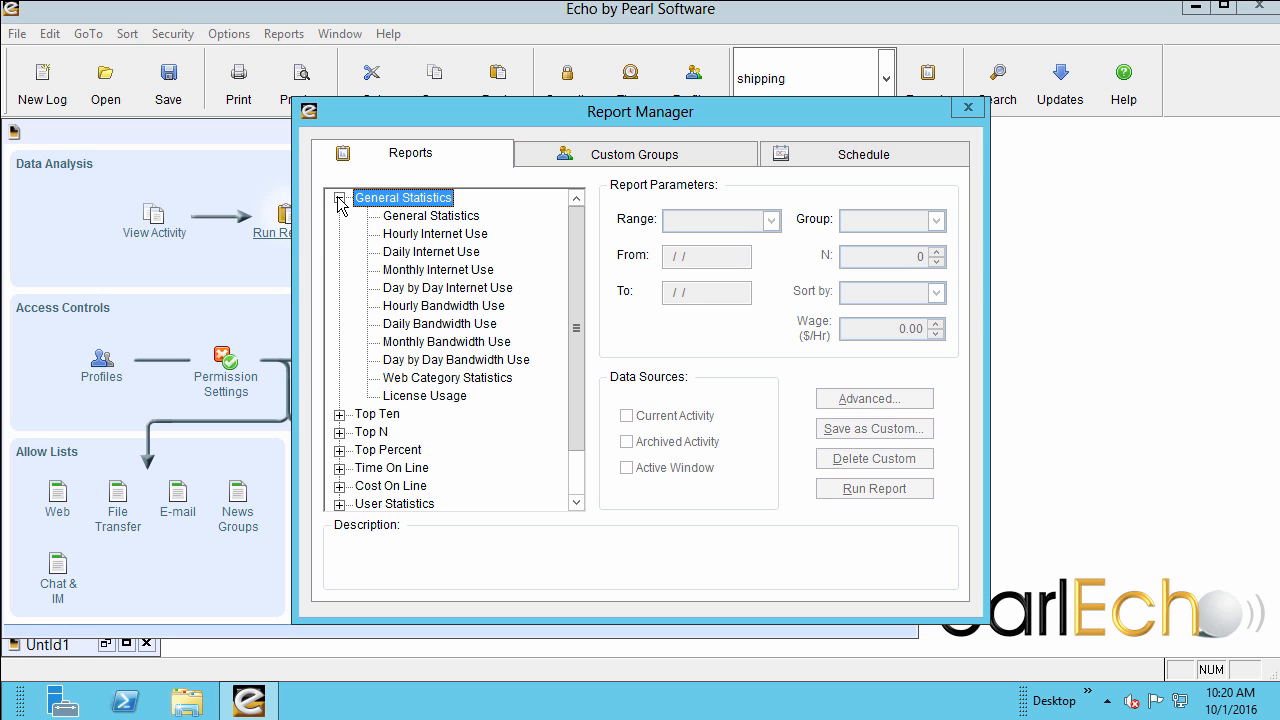
click(339, 198)
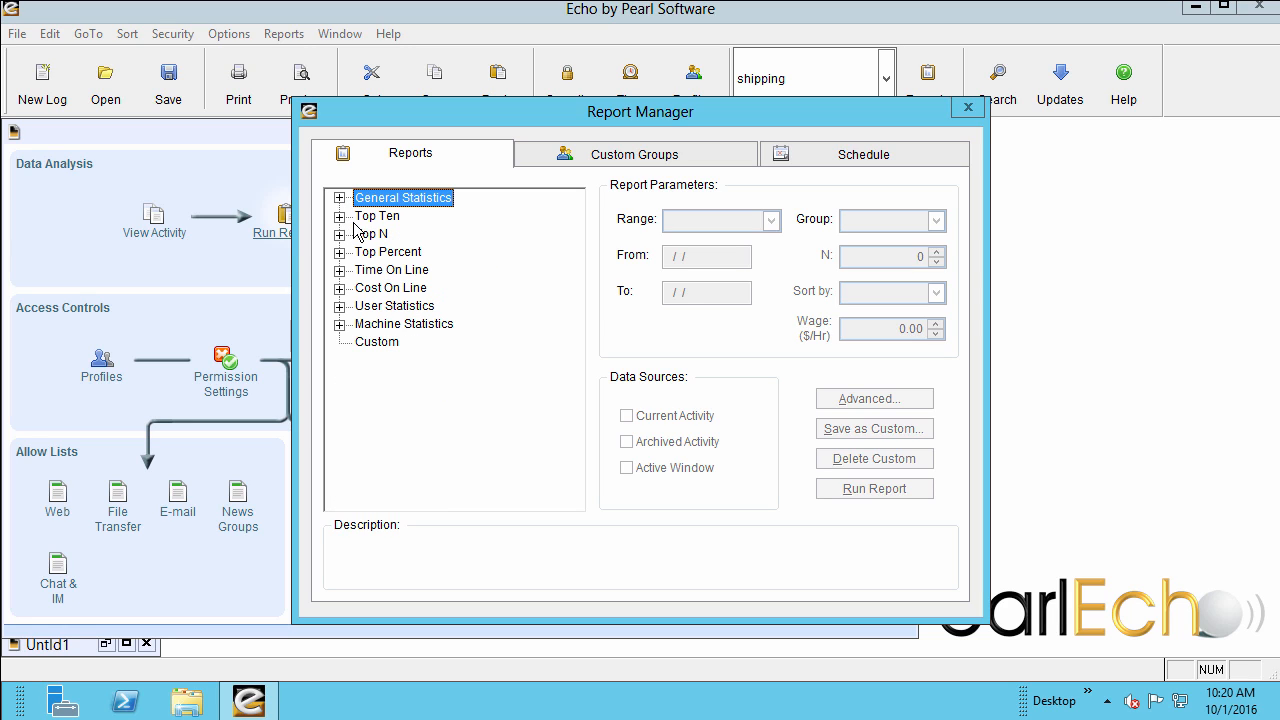
click(340, 270)
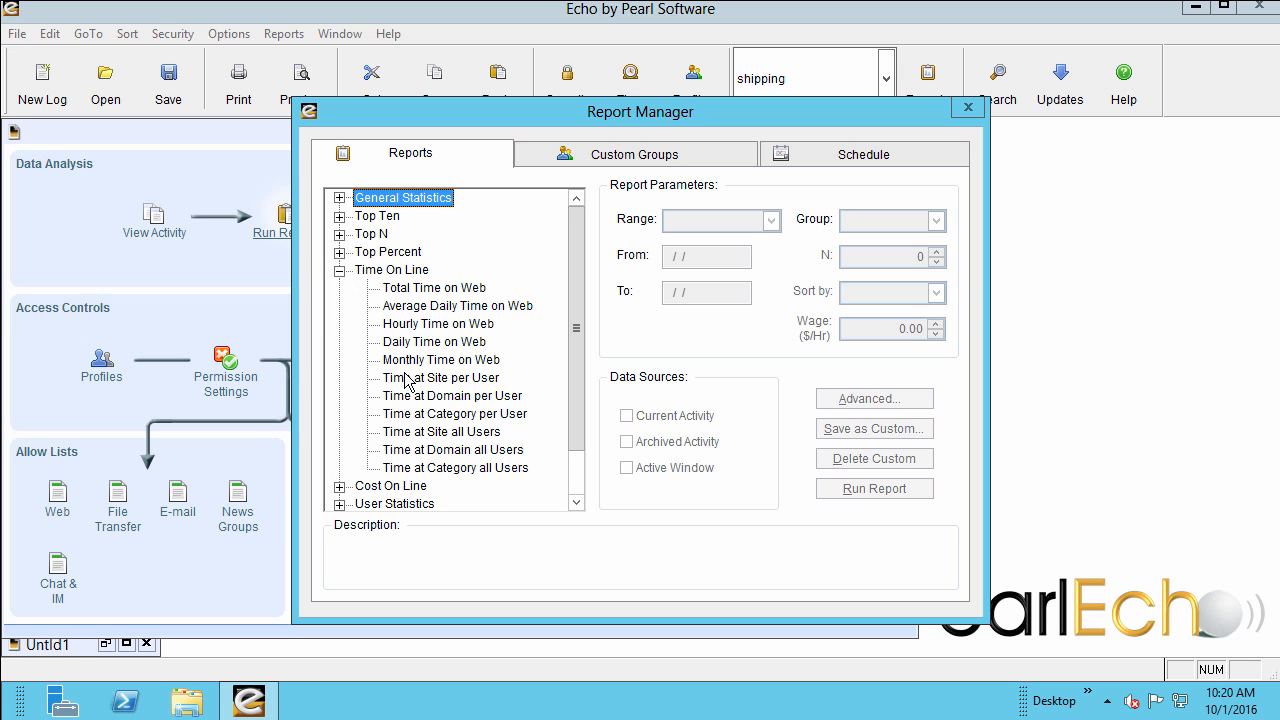
click(407, 418)
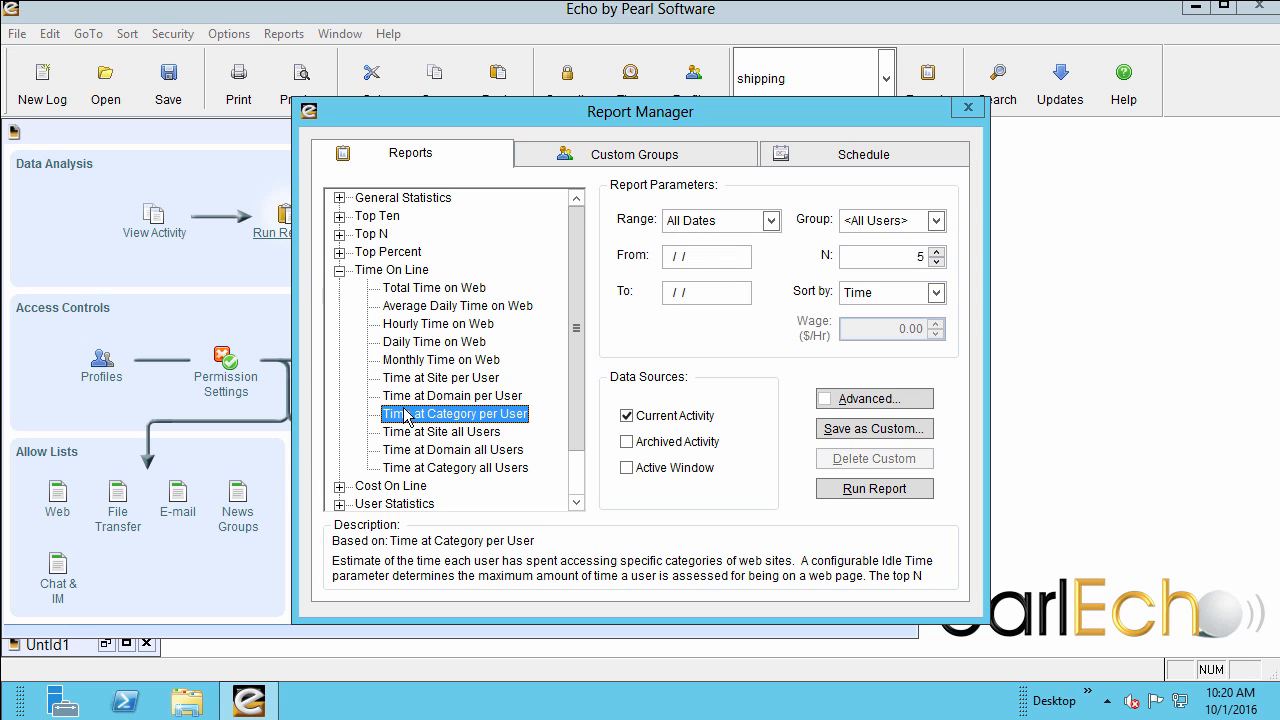
Select the Cost at Site per User report under Cost On Line, covering the Previous Month for the Accounting group.
click(341, 271)
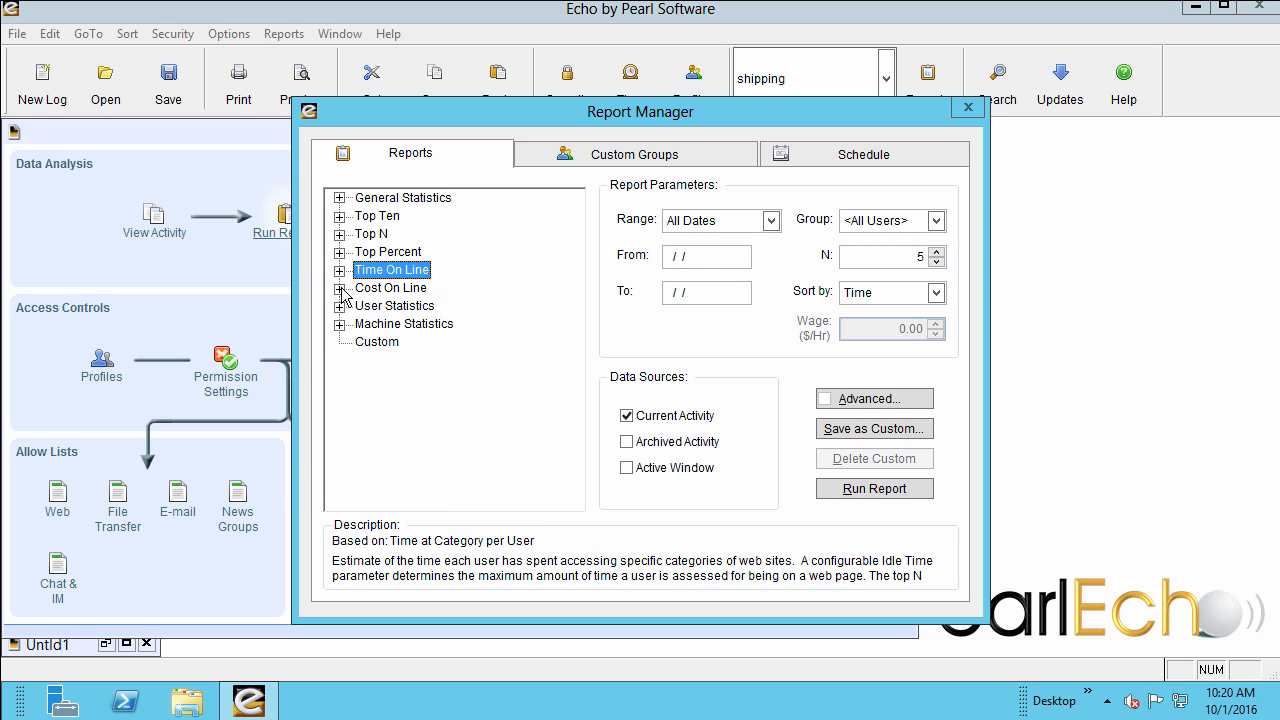
click(340, 288)
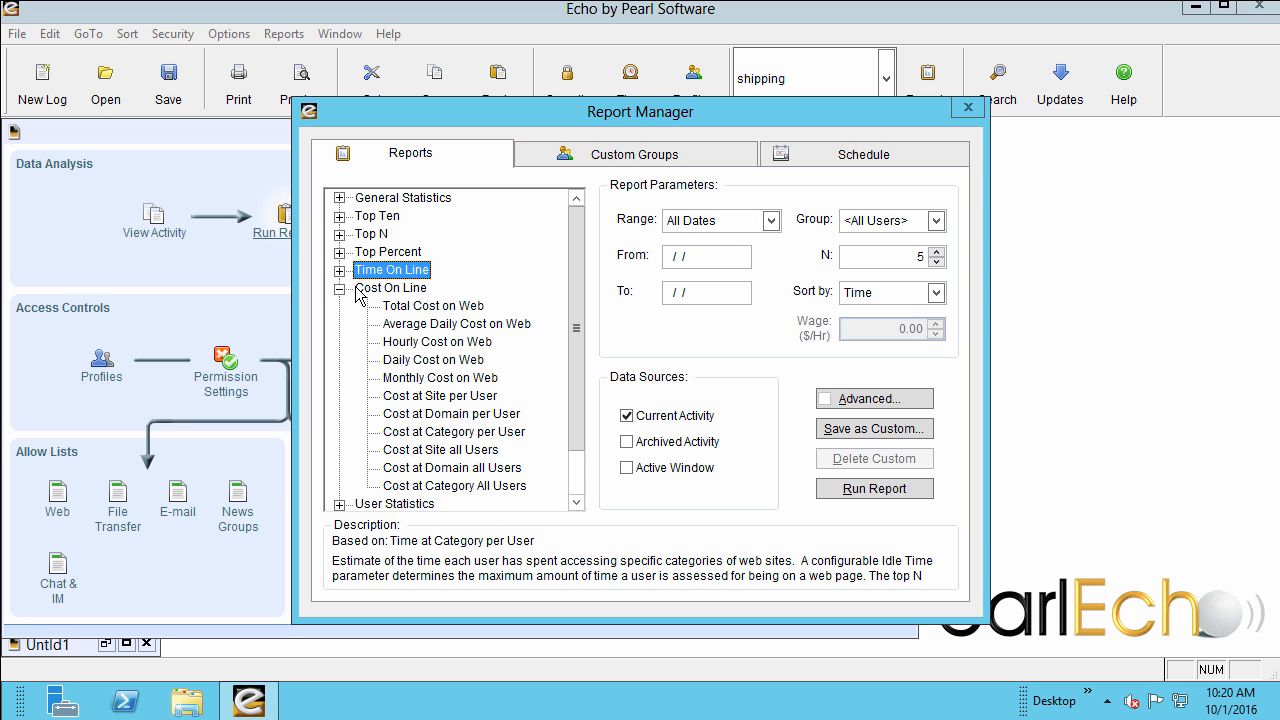
click(410, 397)
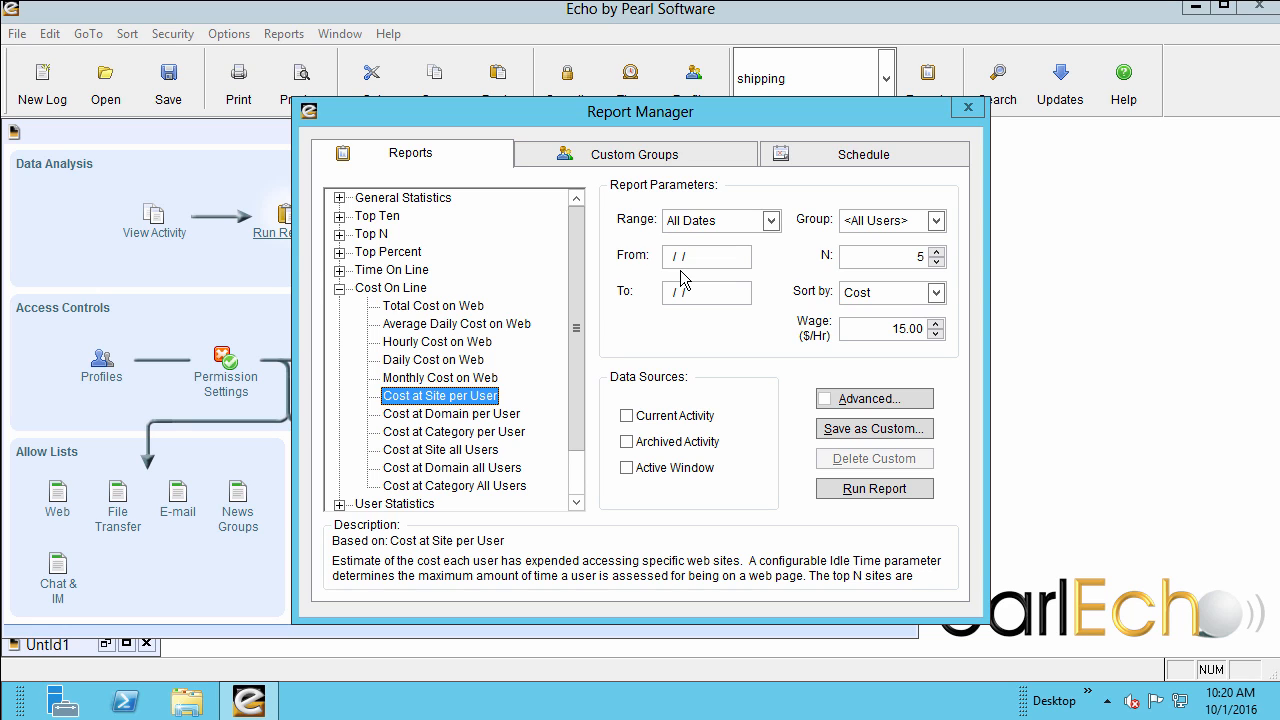
click(772, 220)
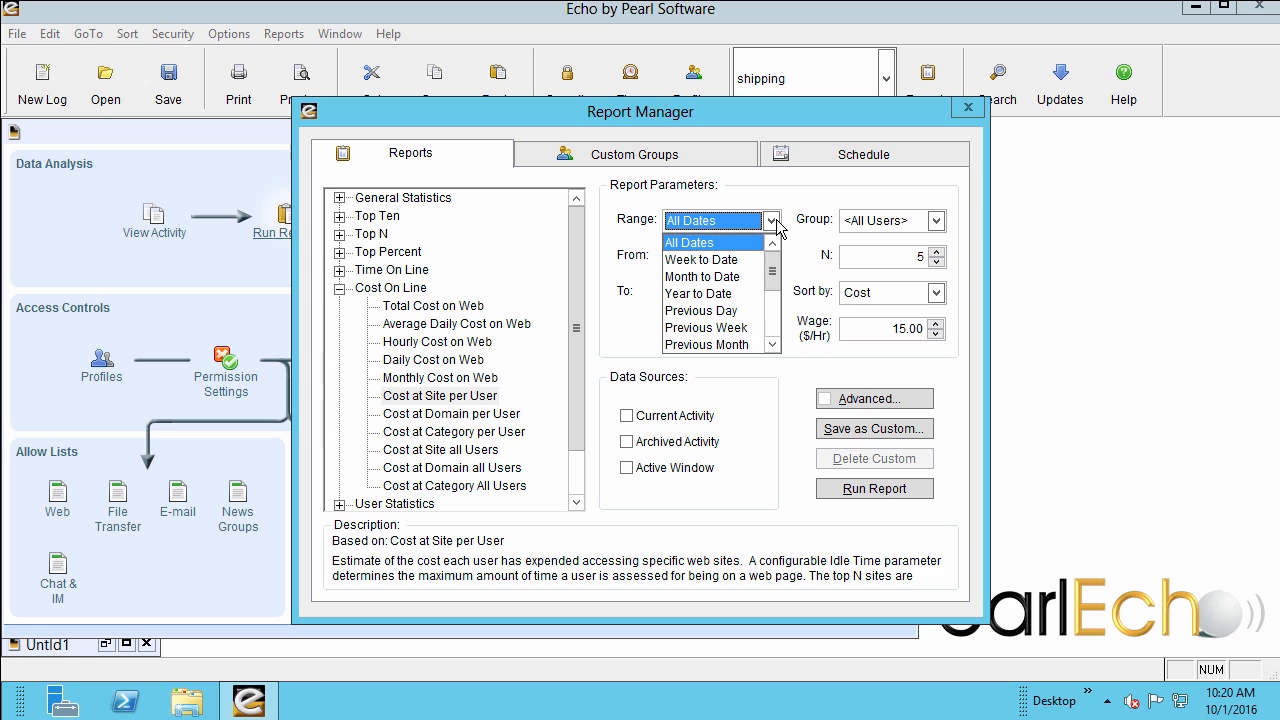
click(722, 346)
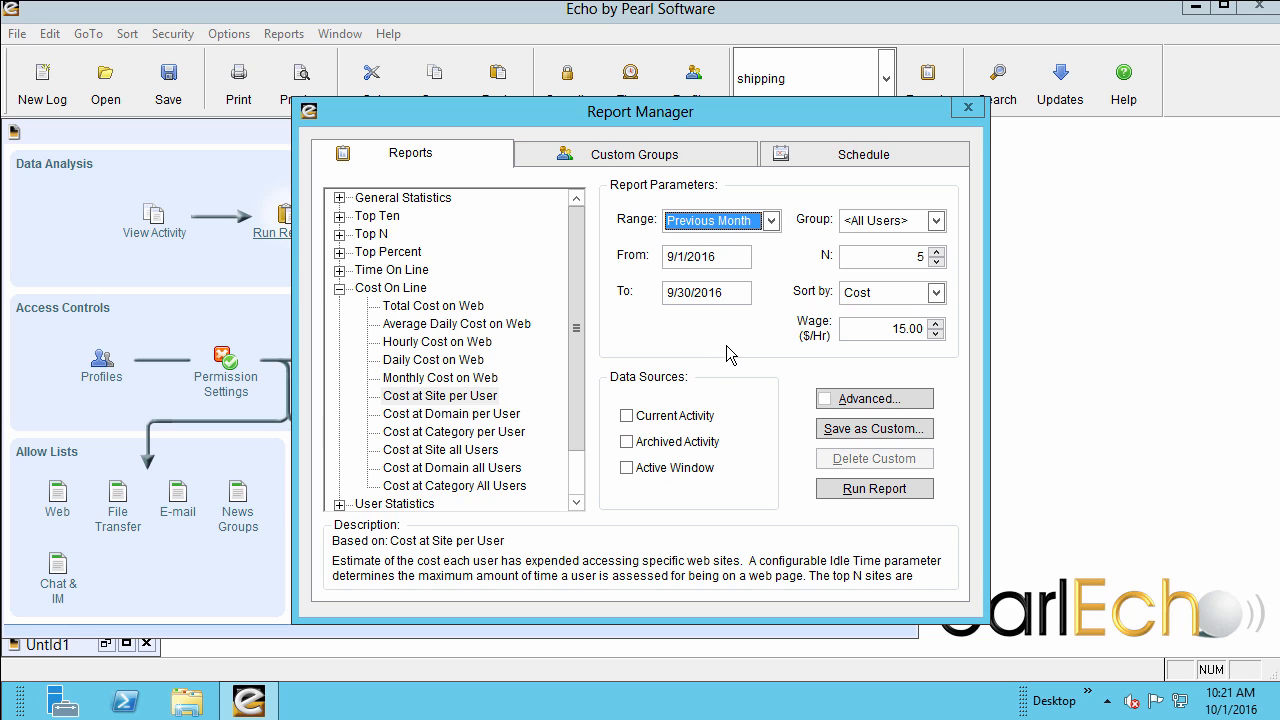
click(936, 222)
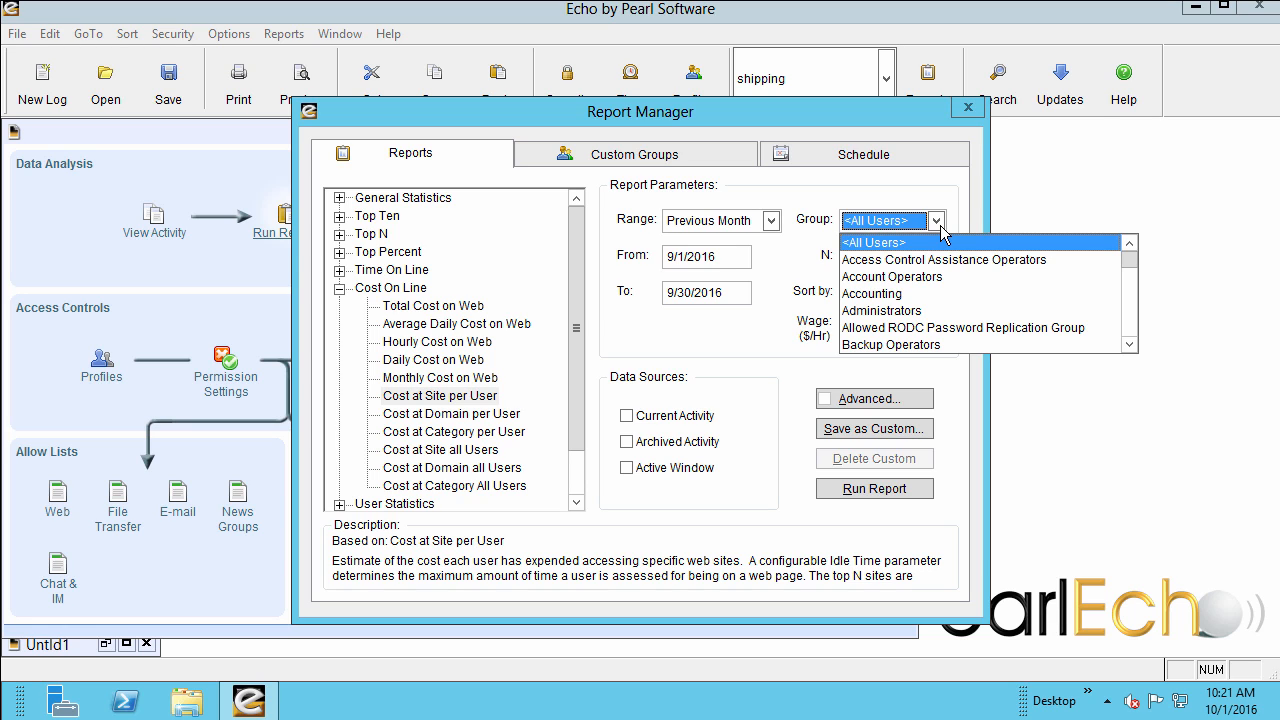
click(917, 294)
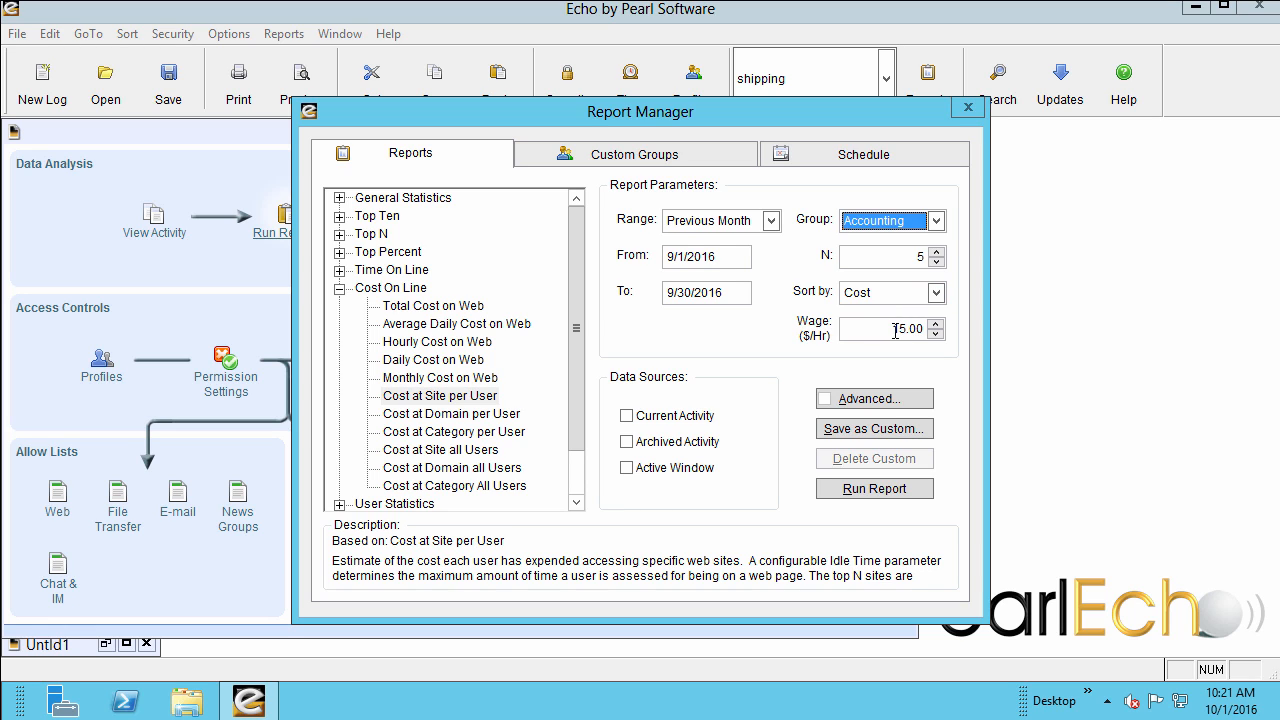
Set the wage to $20.00 per hour, include Current Activity as a data source and run the report.
drag(892, 328, 906, 329)
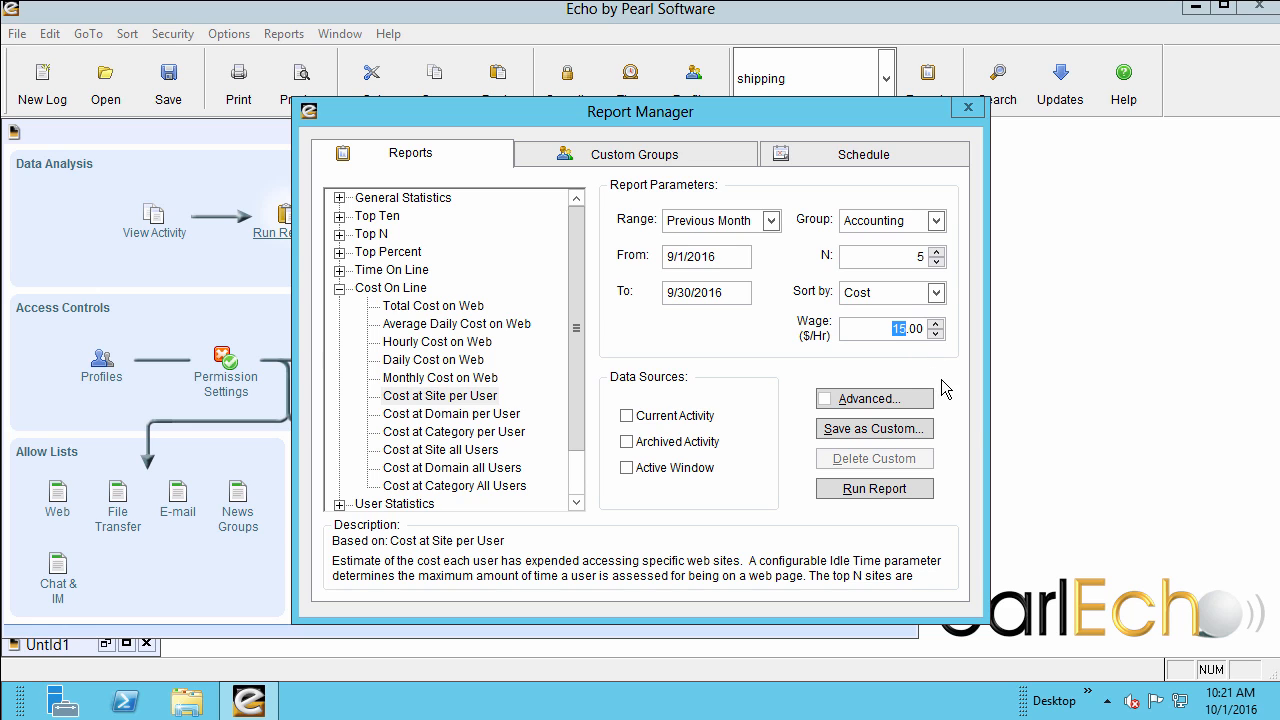
text(20)
click(628, 416)
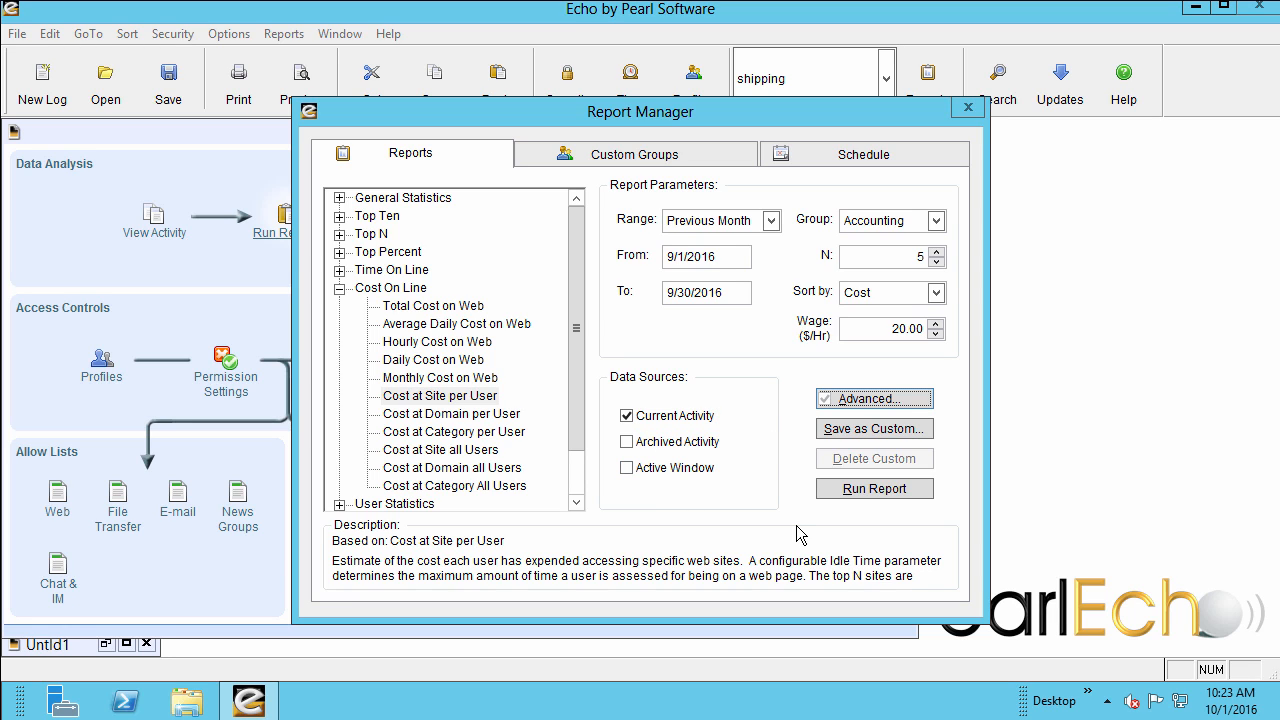
click(855, 490)
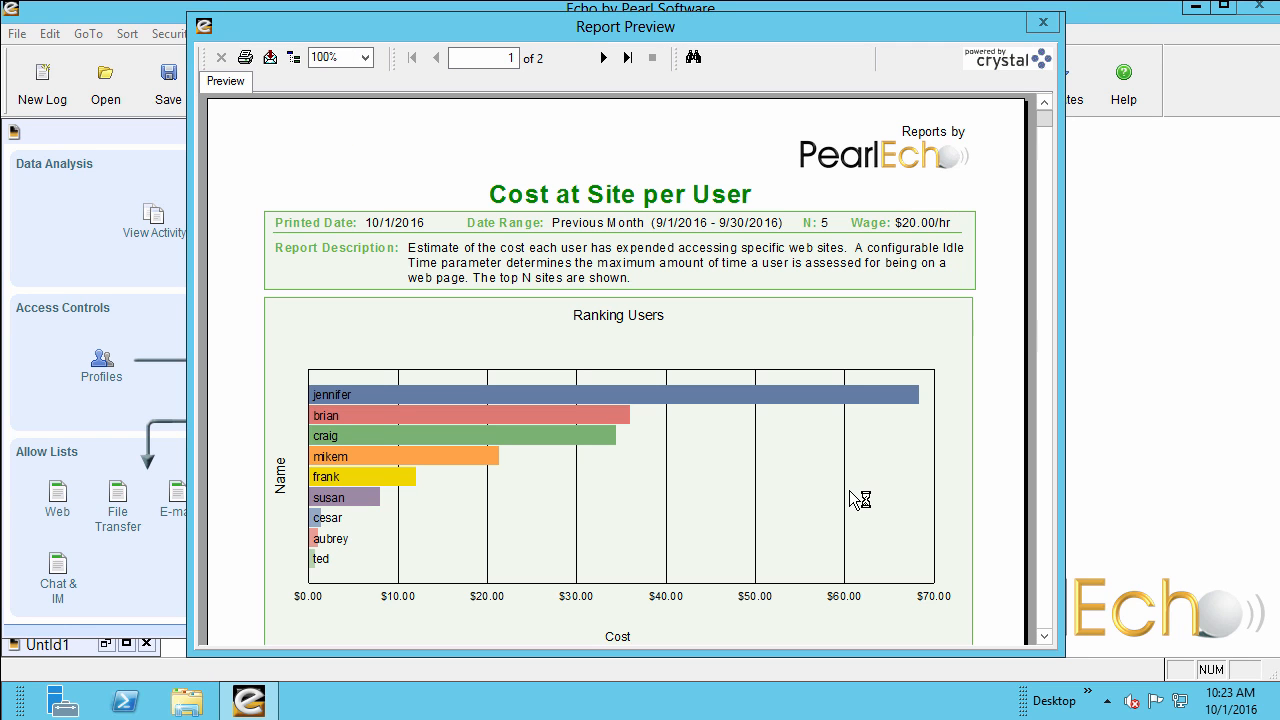
Drill down from the per-user cost breakdown into the full site list of the highest-cost user.
click(1042, 632)
click(1042, 632)
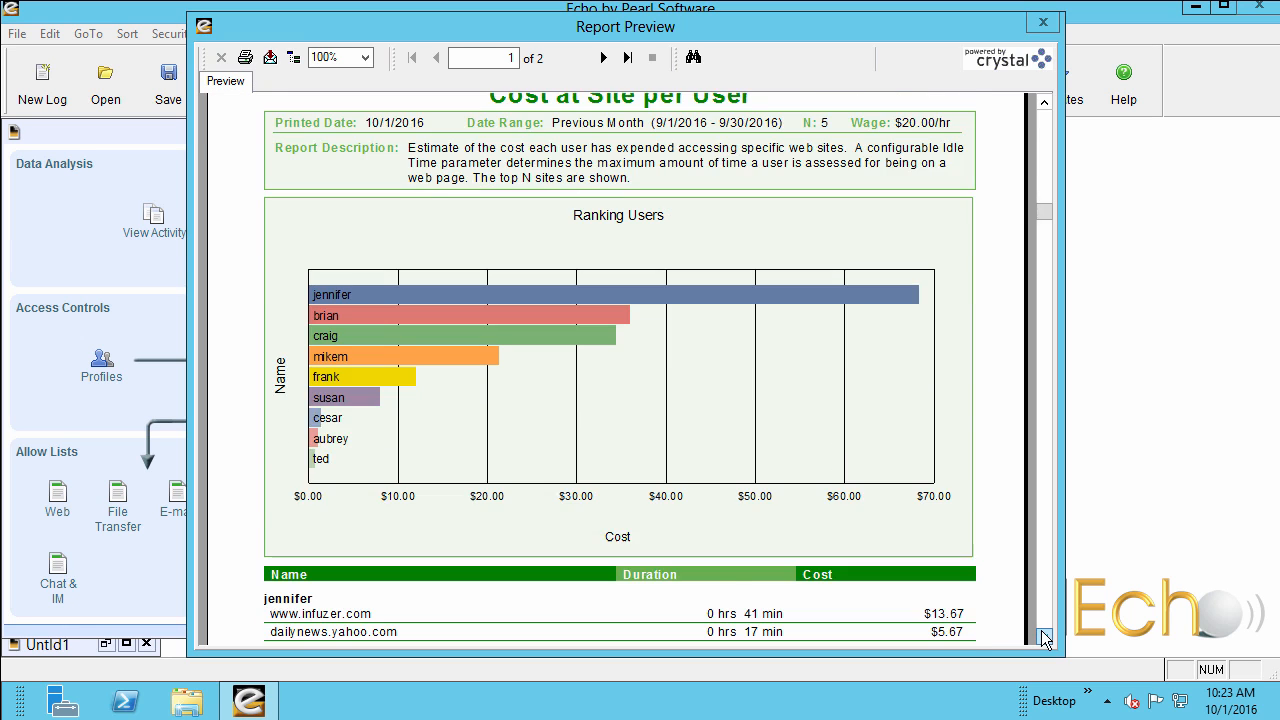
click(1042, 632)
click(1040, 630)
click(1040, 630)
click(1040, 630)
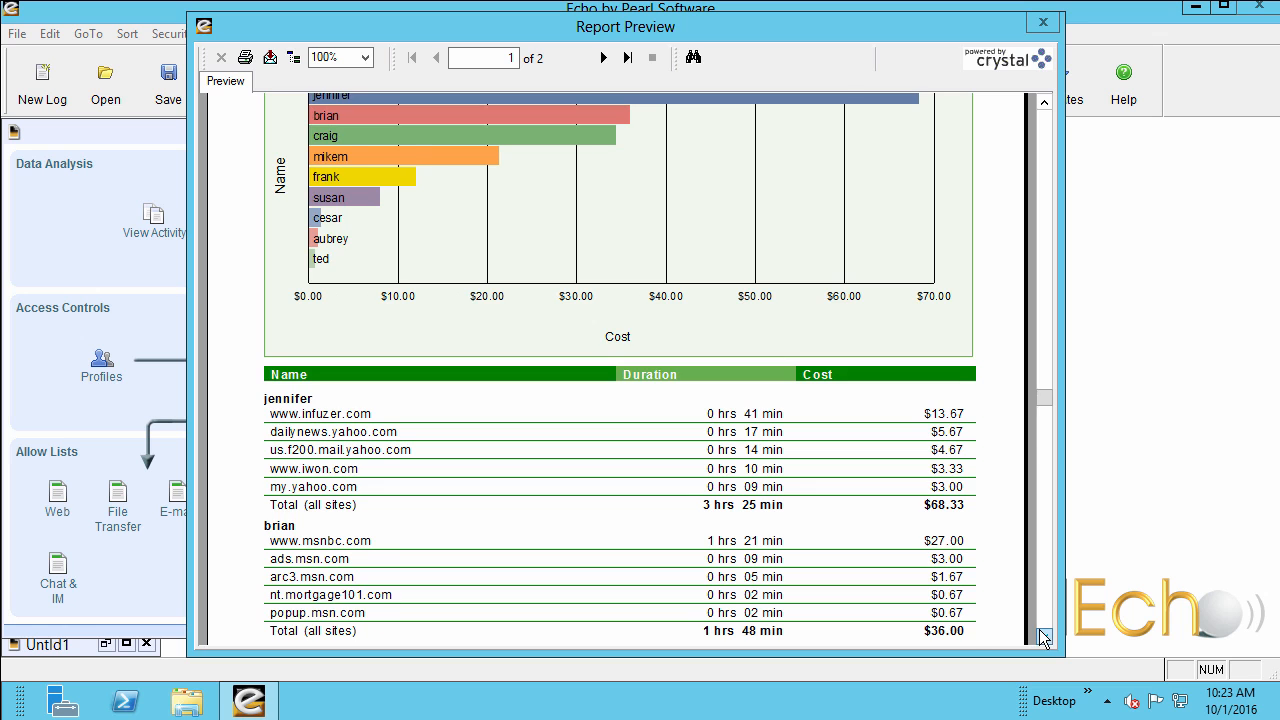
click(1039, 630)
click(1039, 630)
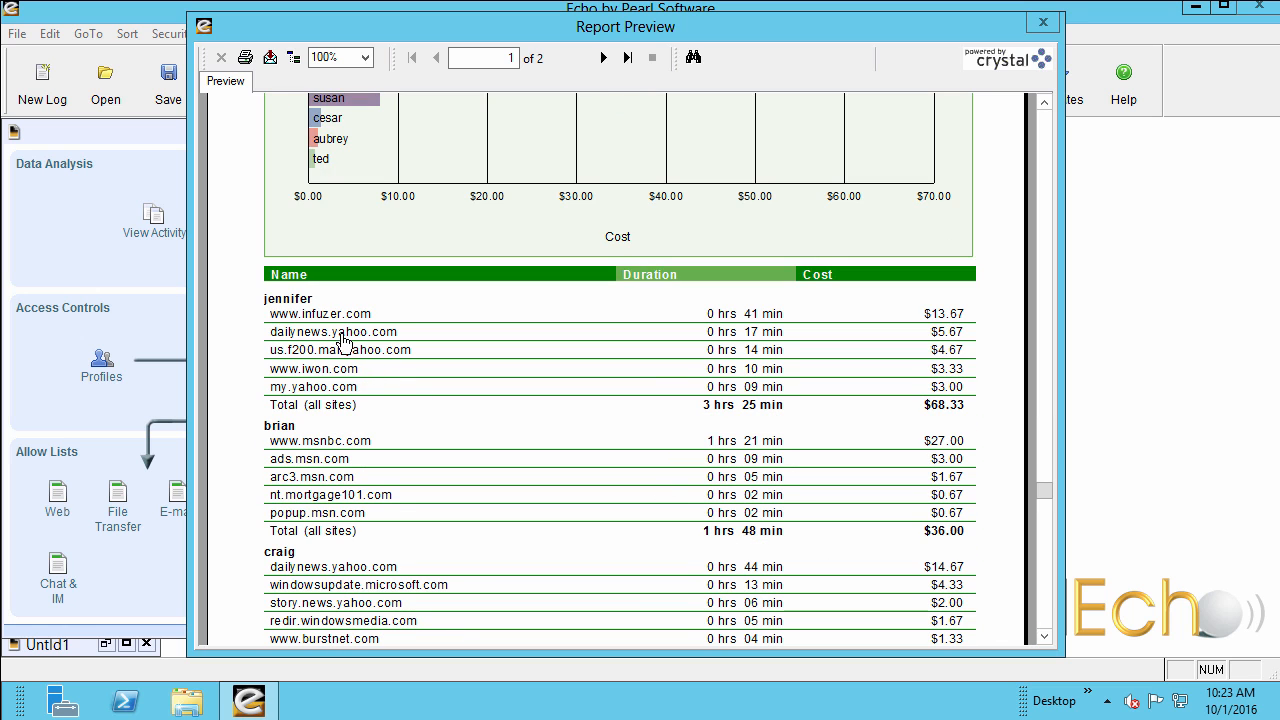
click(301, 301)
double_click(301, 301)
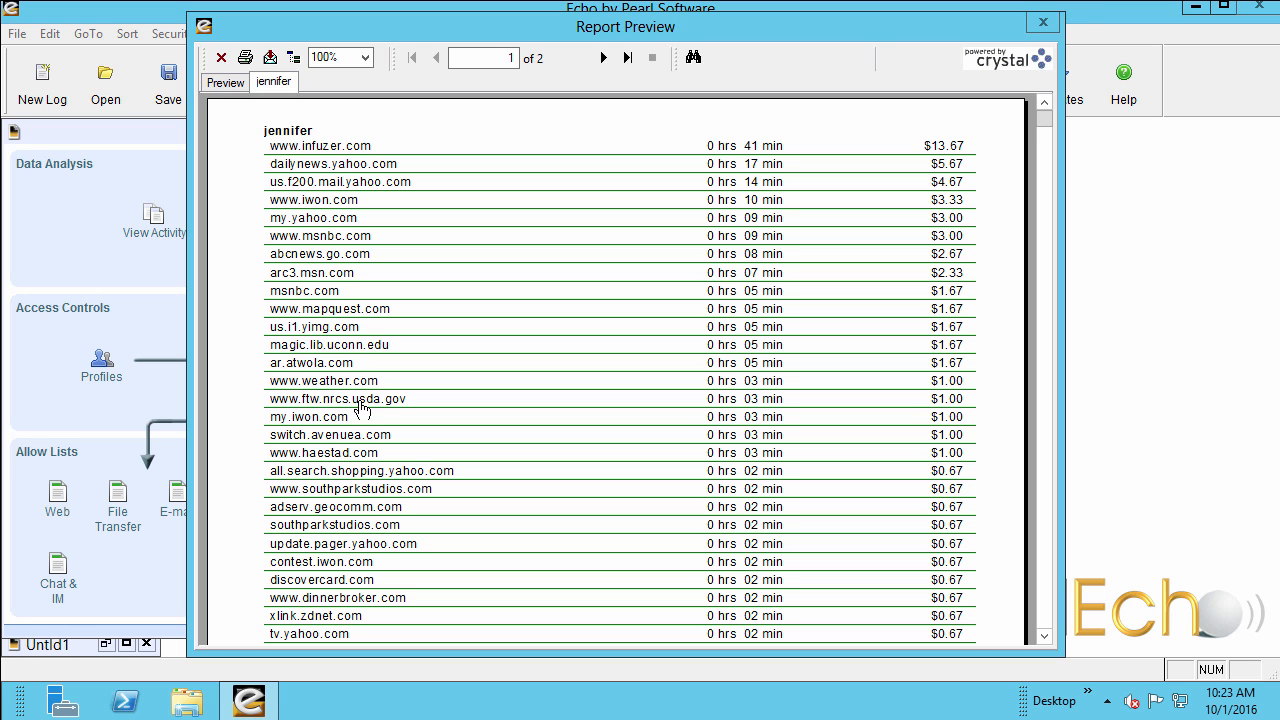
click(370, 487)
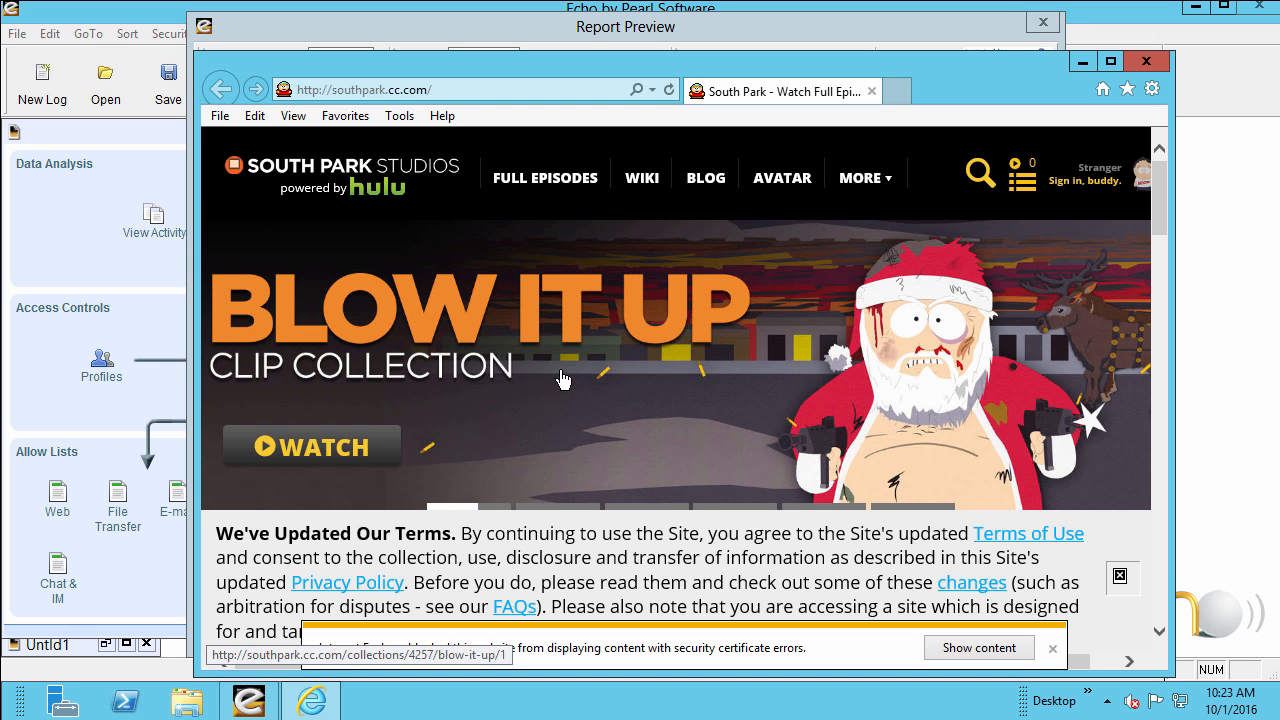
click(1146, 62)
scroll(743, 355, up, 2)
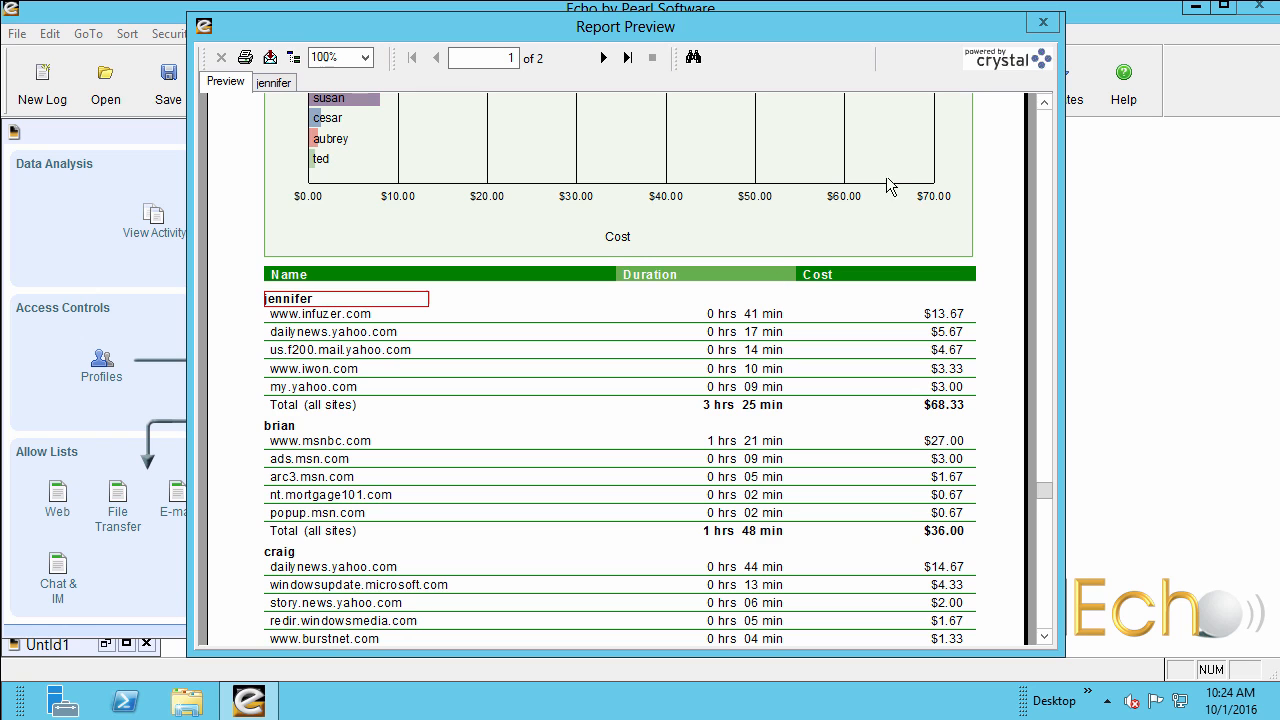
click(1041, 22)
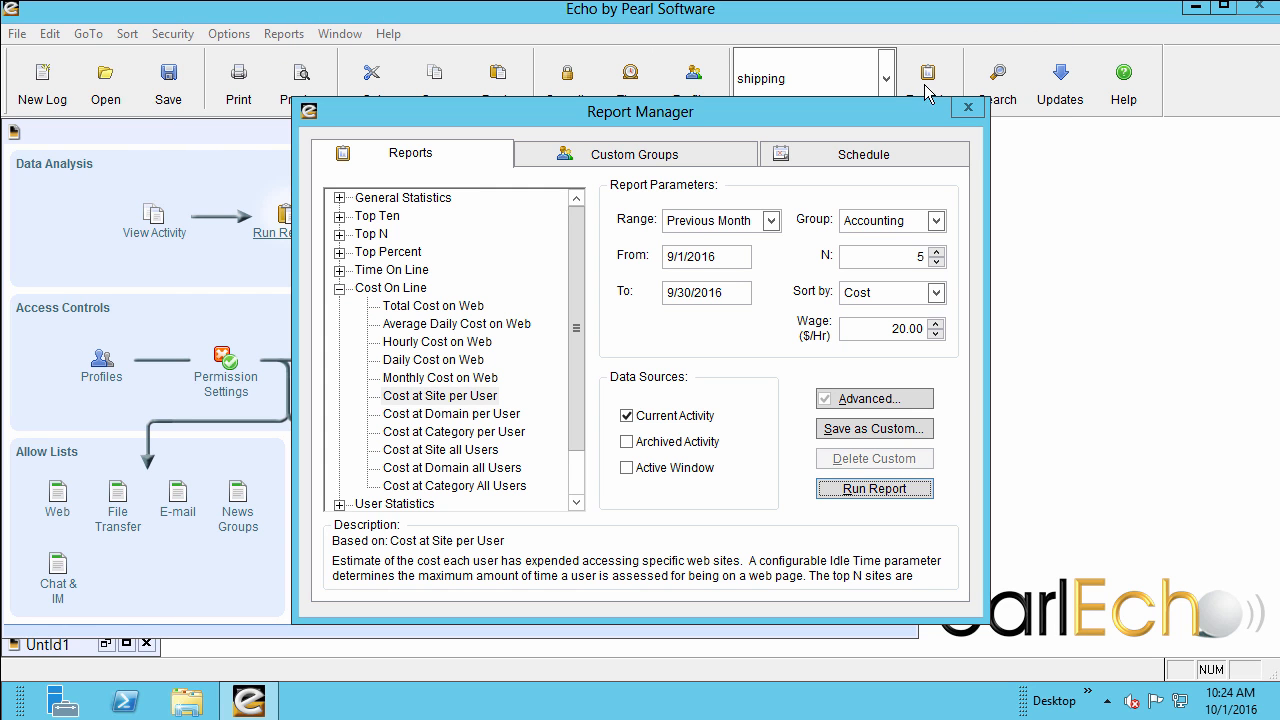
Run the Cost at Category per User report with the same parameters, review the category breakdown and close the preview.
click(454, 432)
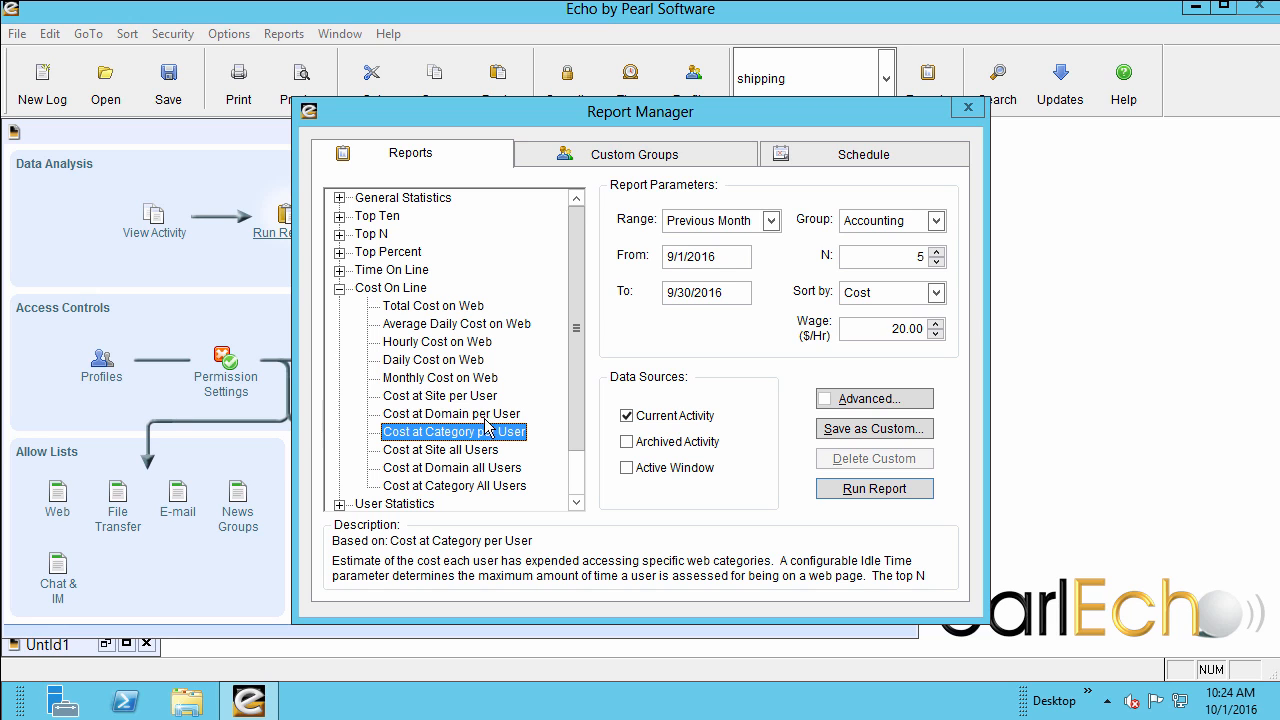
click(873, 488)
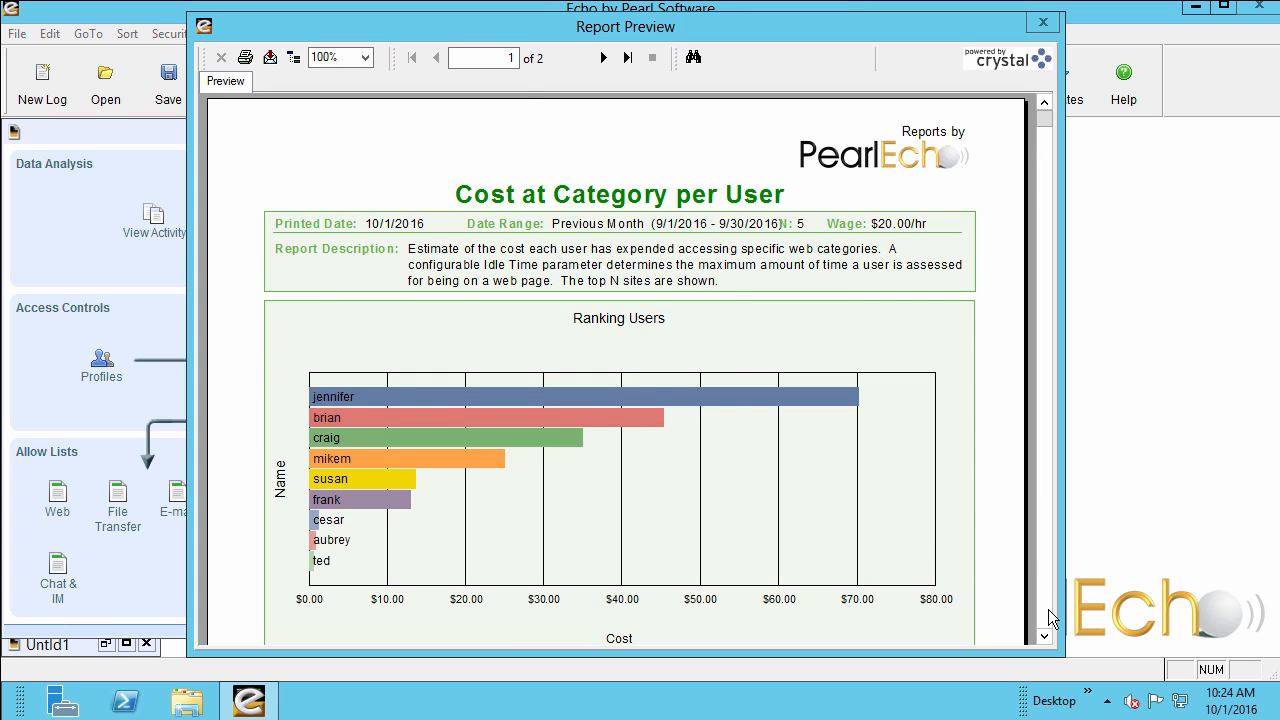
click(1044, 611)
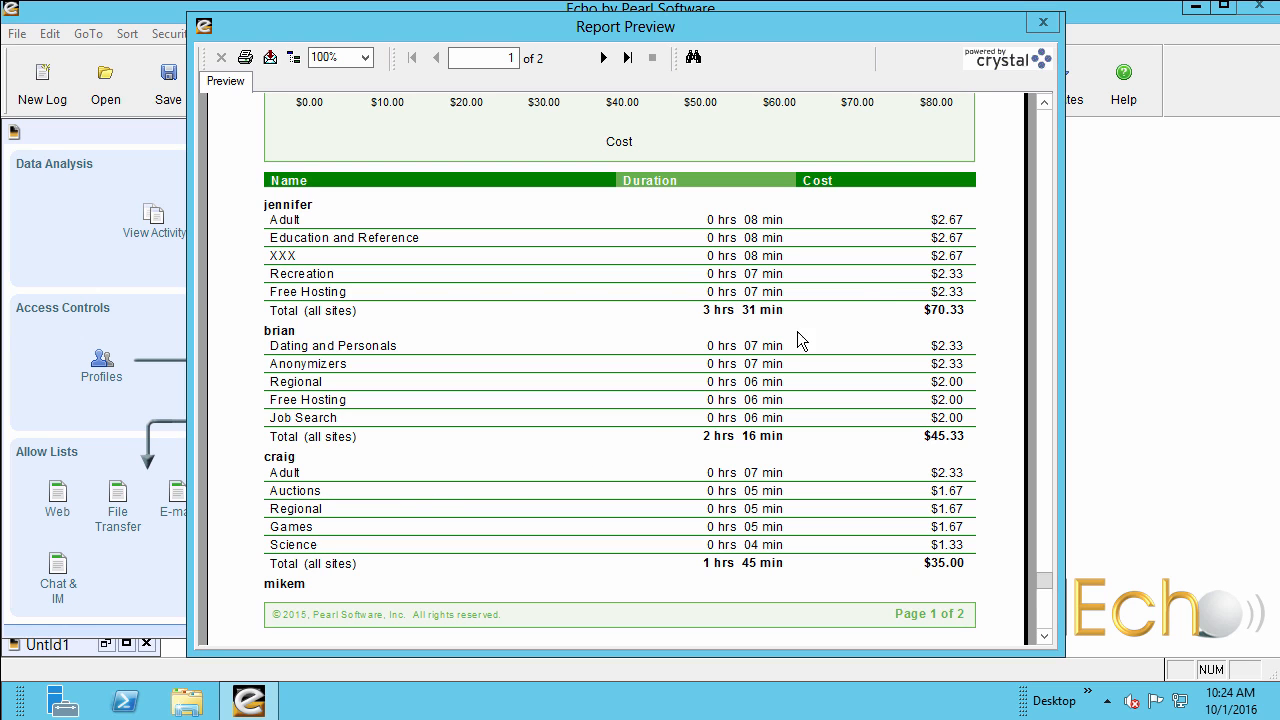
click(1043, 22)
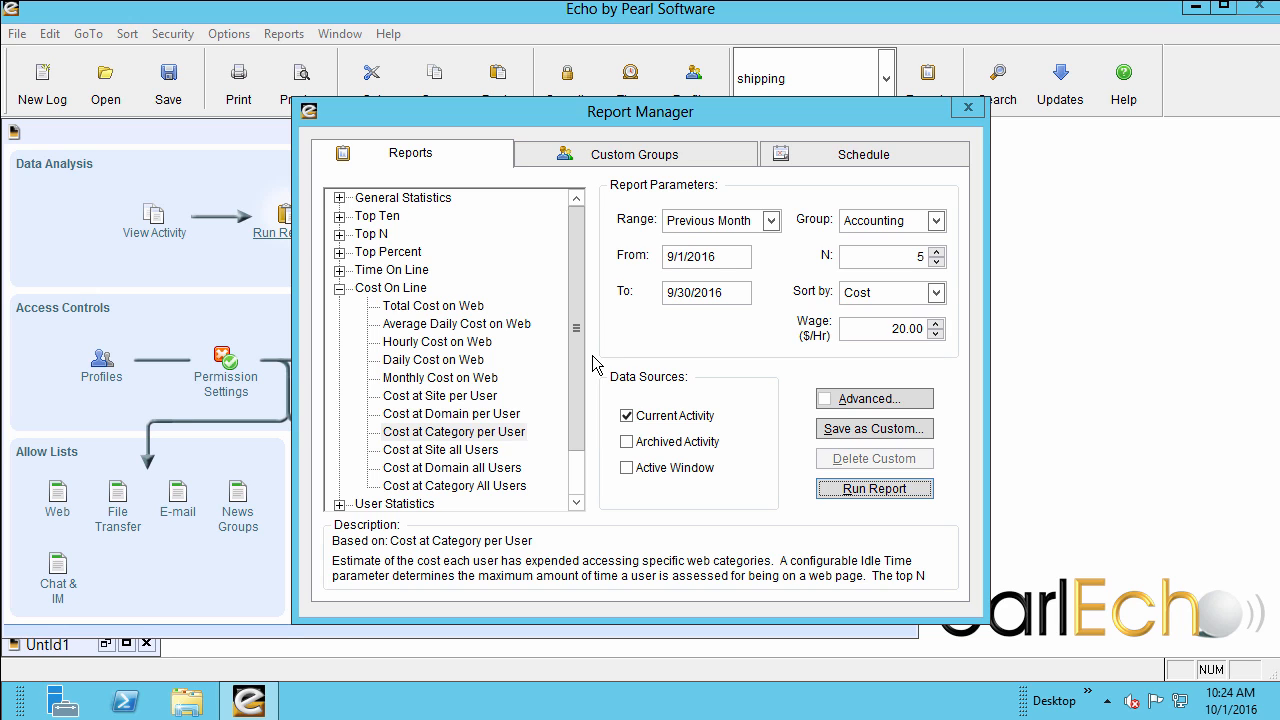
Look over the report scheduling options and the domain groups available for building custom groups.
click(880, 160)
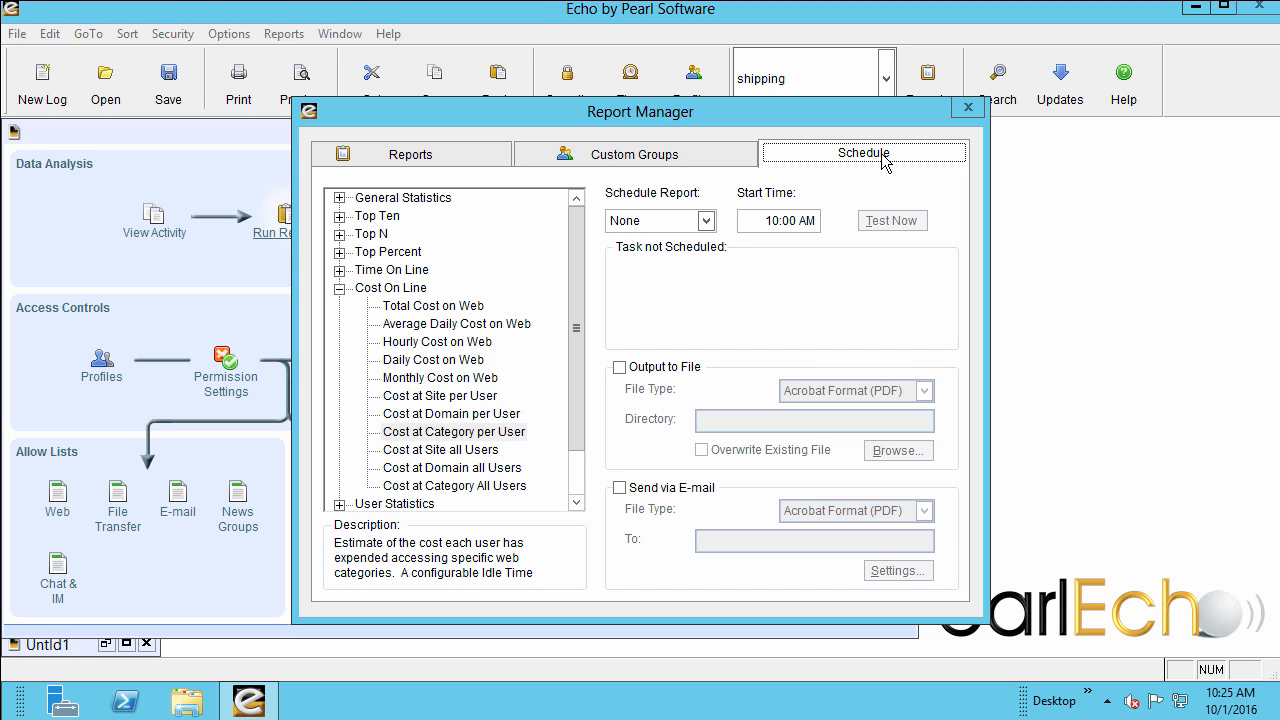
click(584, 160)
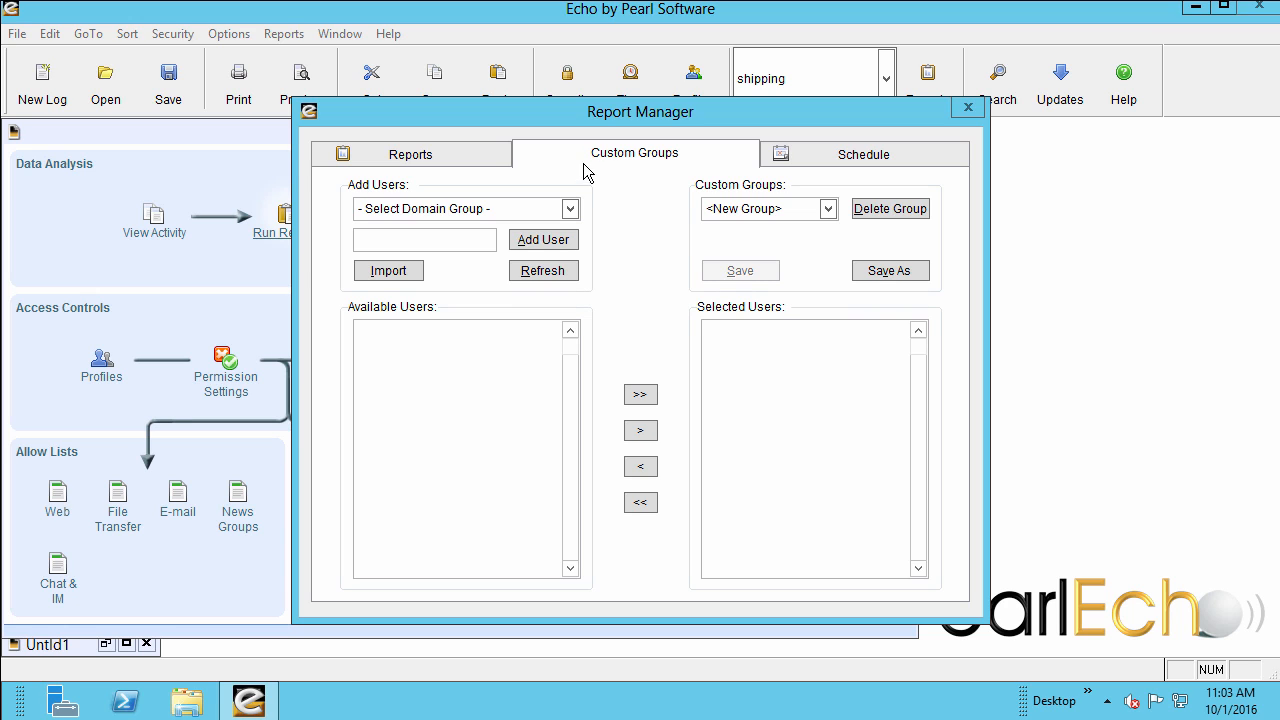
click(570, 209)
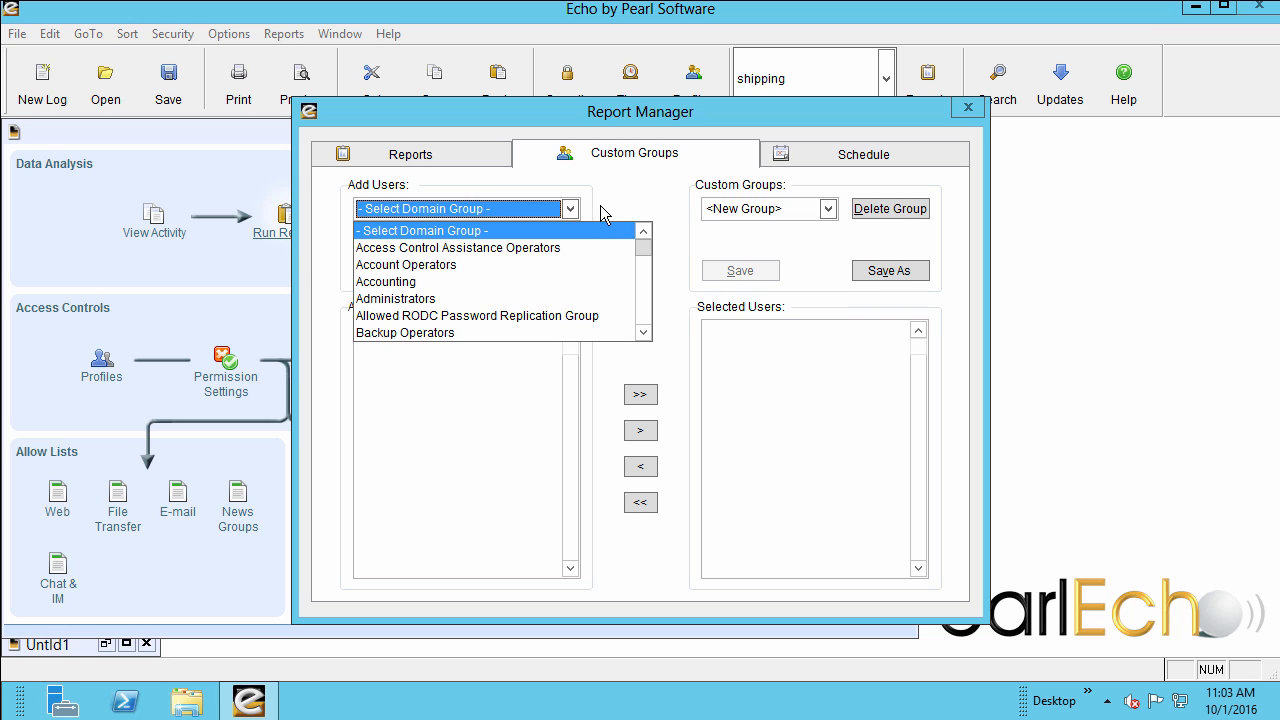
click(608, 213)
Add a user by name to the available users and load the members of the Accounting domain group.
click(444, 238)
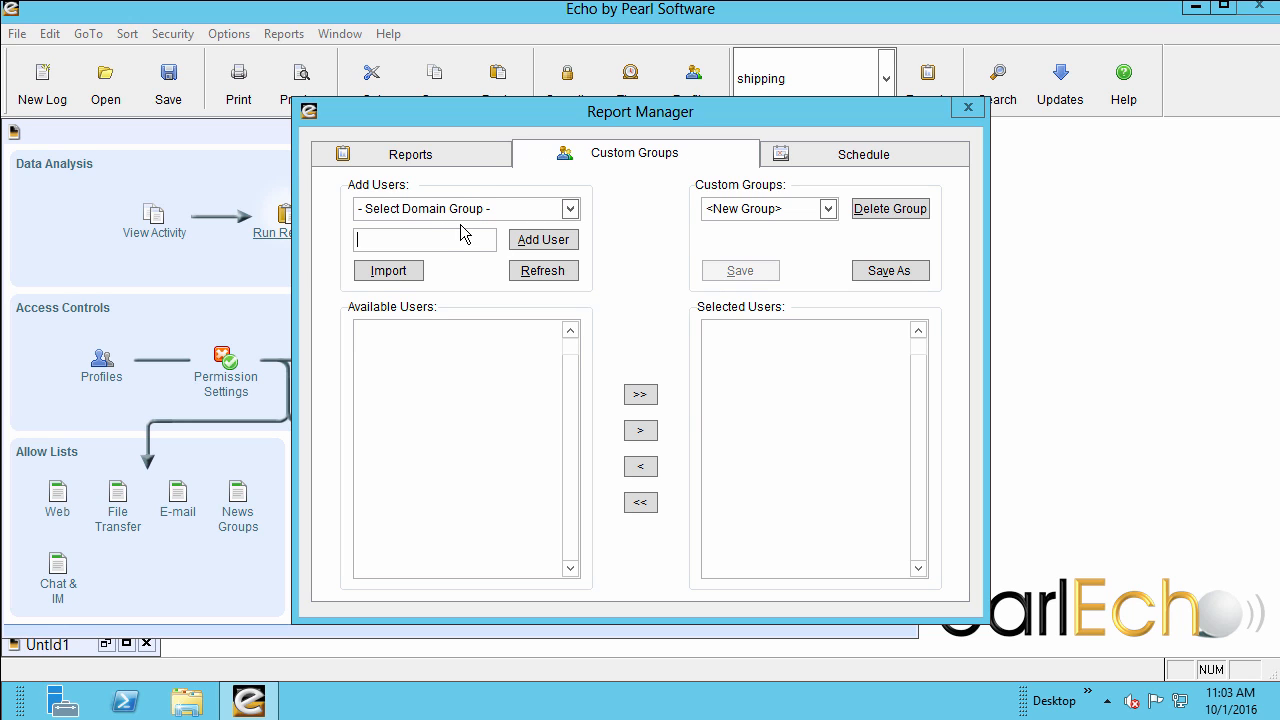
text(Maik)
click(527, 250)
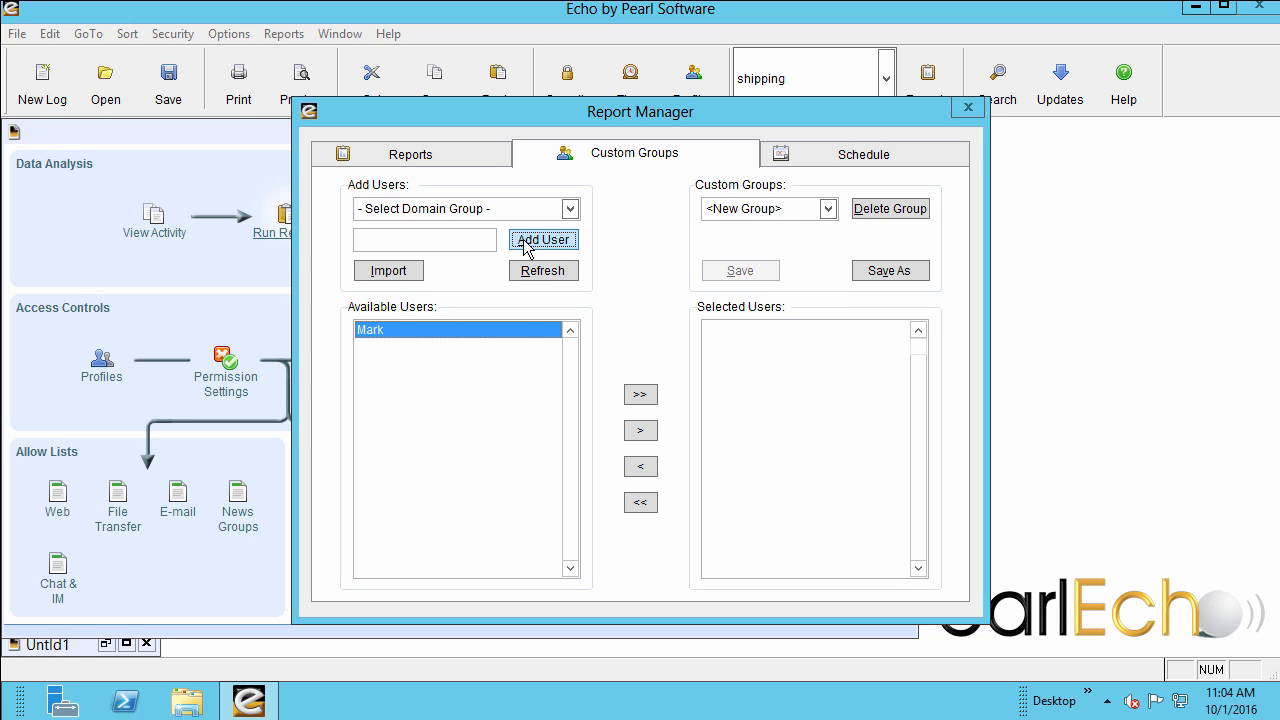
click(570, 208)
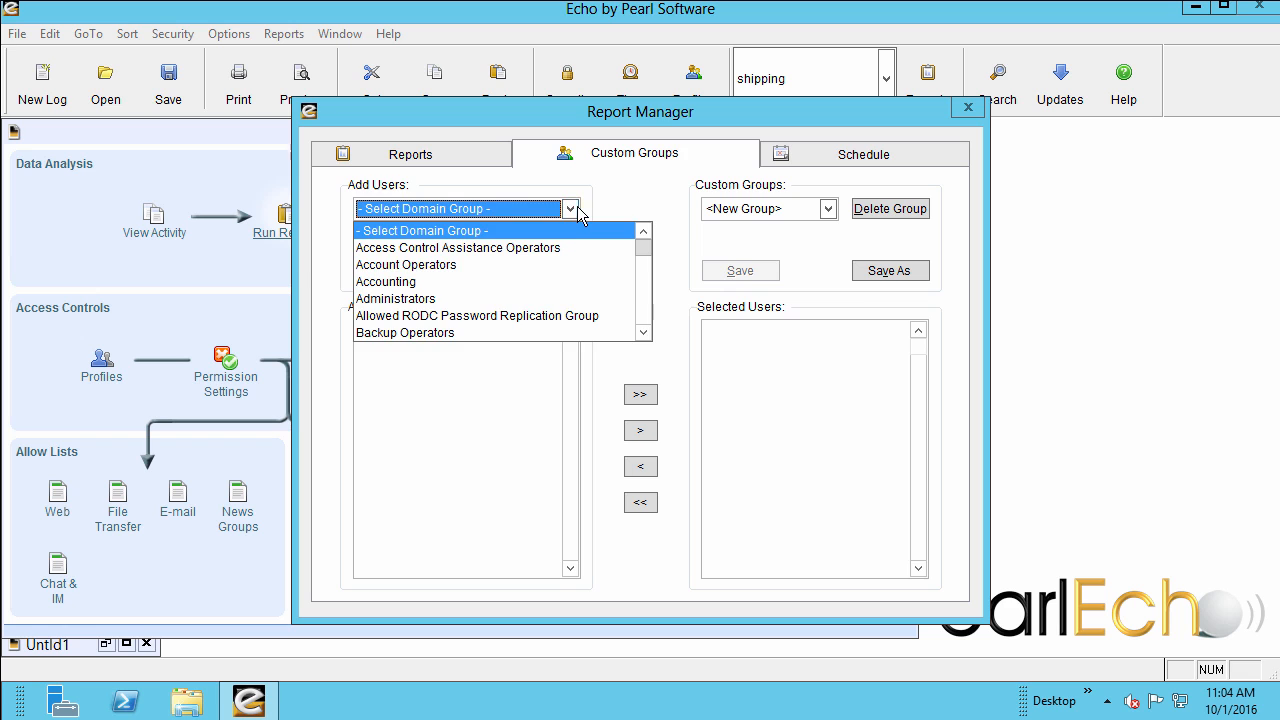
click(452, 281)
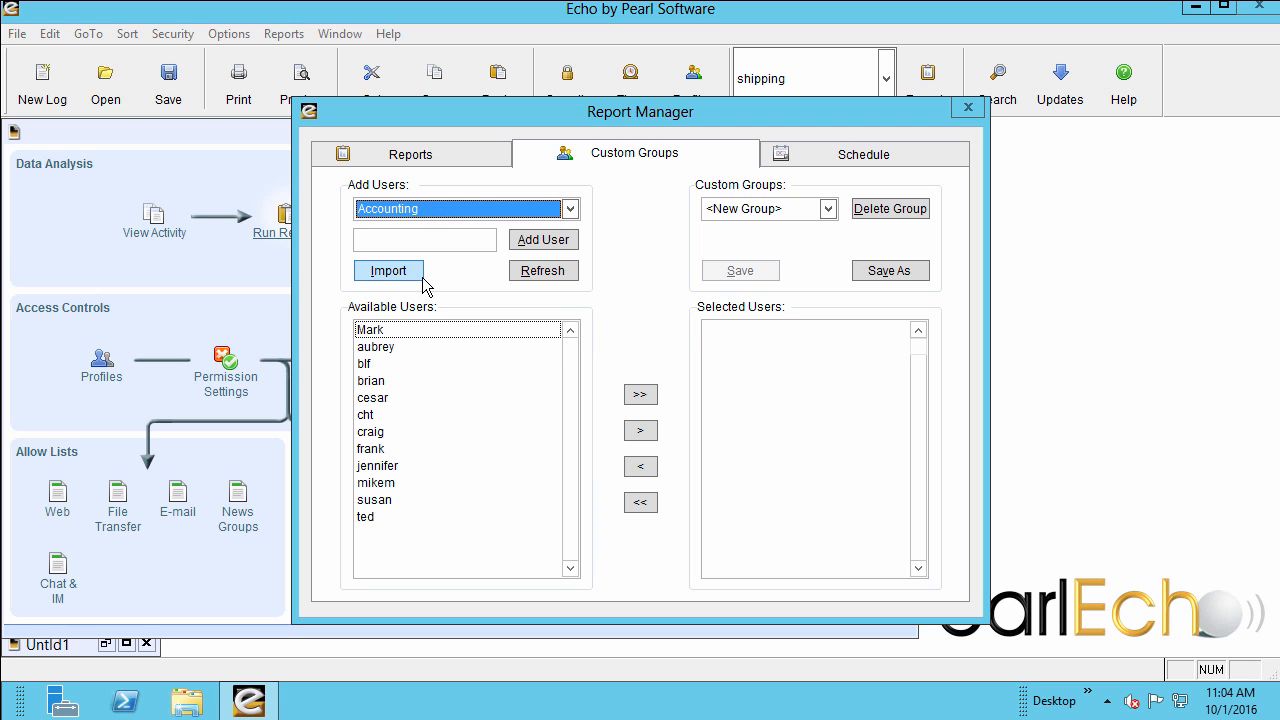
Put the manually added user and the fourth and ninth listed available users into the new group's selected users.
click(640, 430)
click(380, 382)
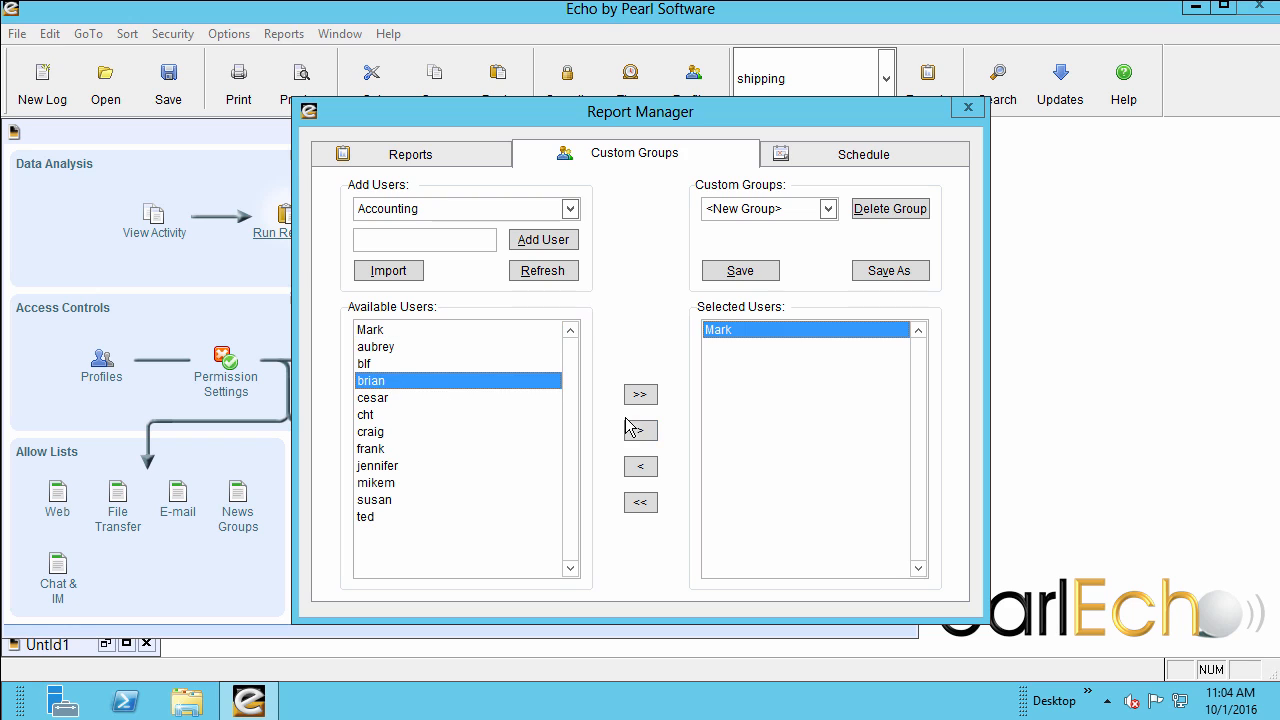
click(640, 430)
click(386, 466)
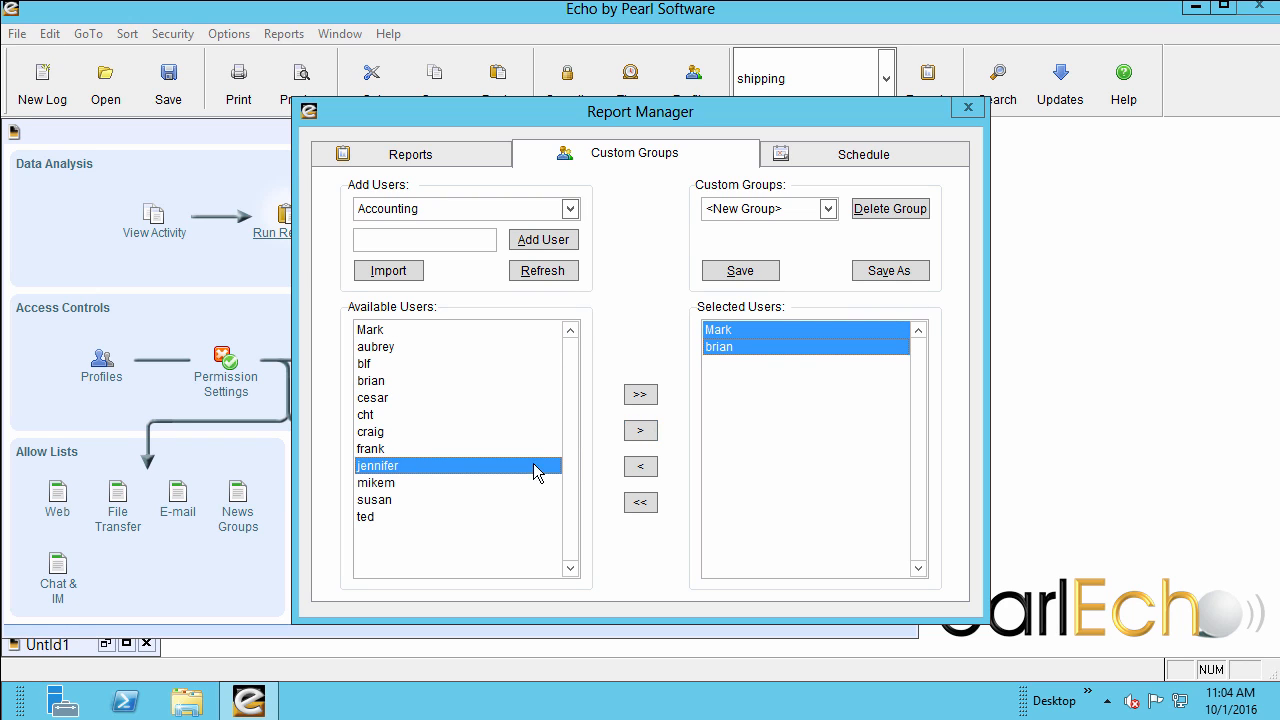
click(638, 430)
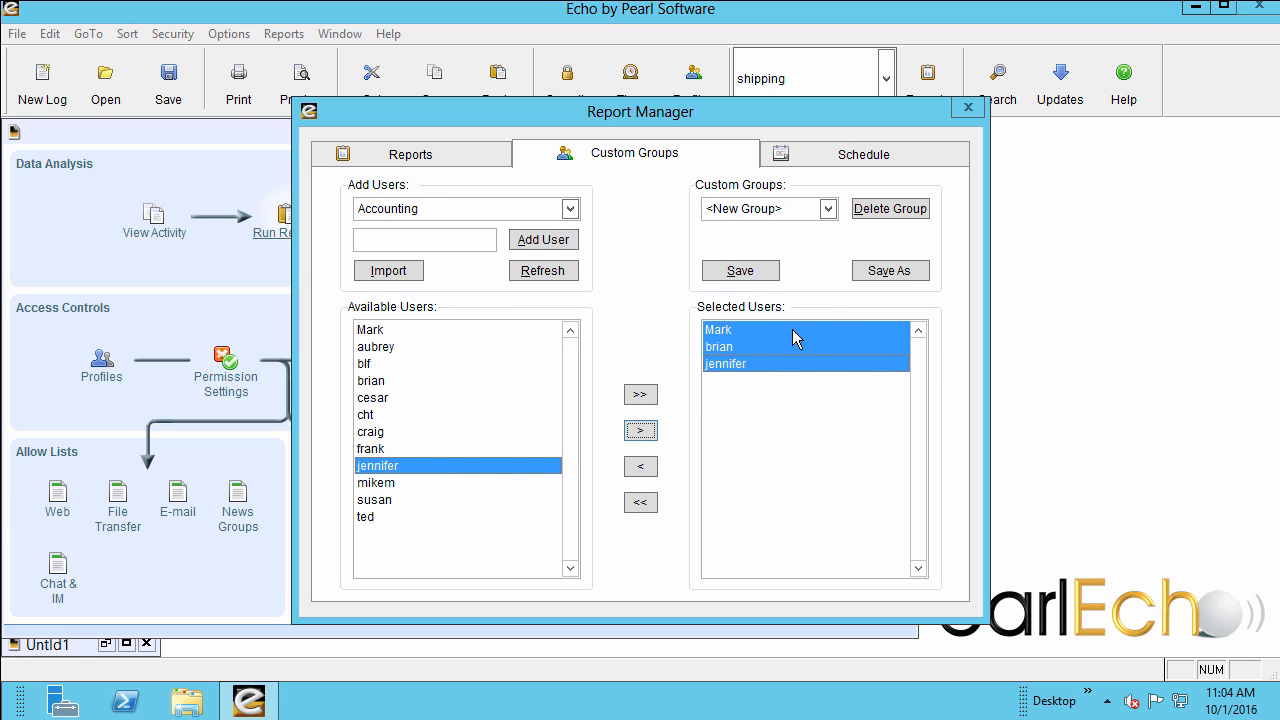
Save the selected users as a new custom group named AccountingWatch.
click(889, 272)
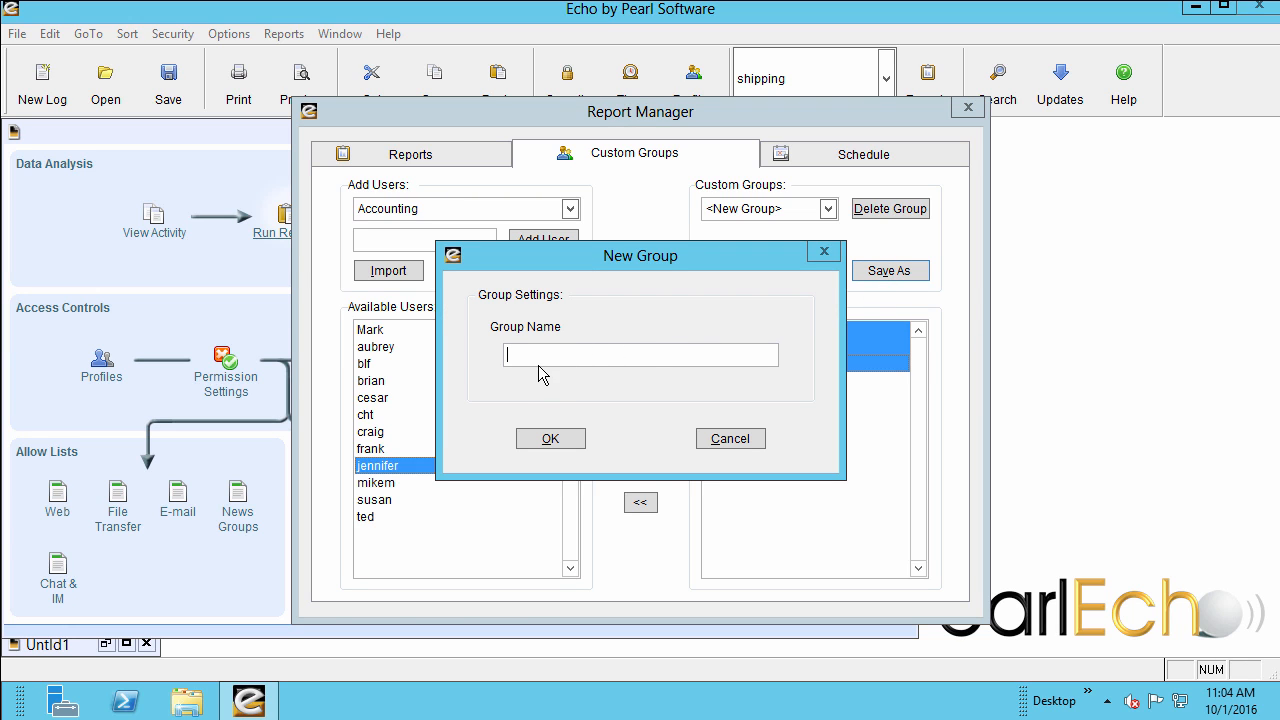
text(AccountingWatch)
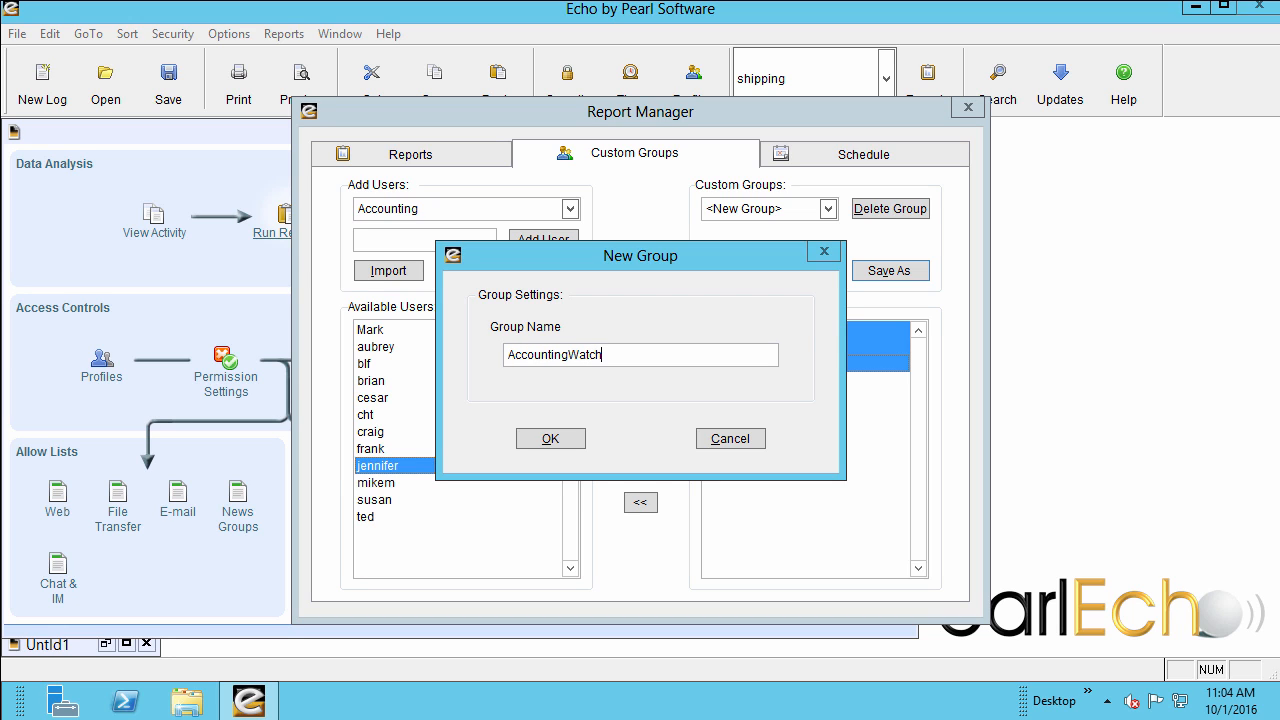
click(551, 440)
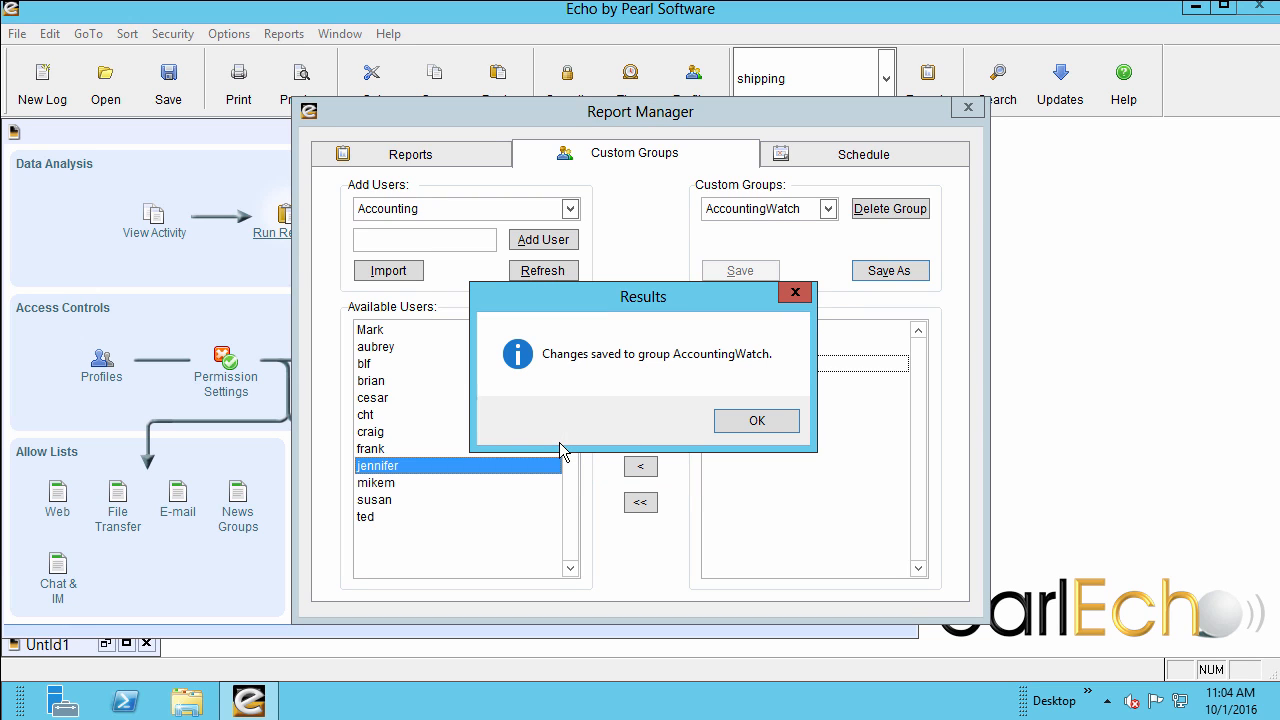
click(755, 422)
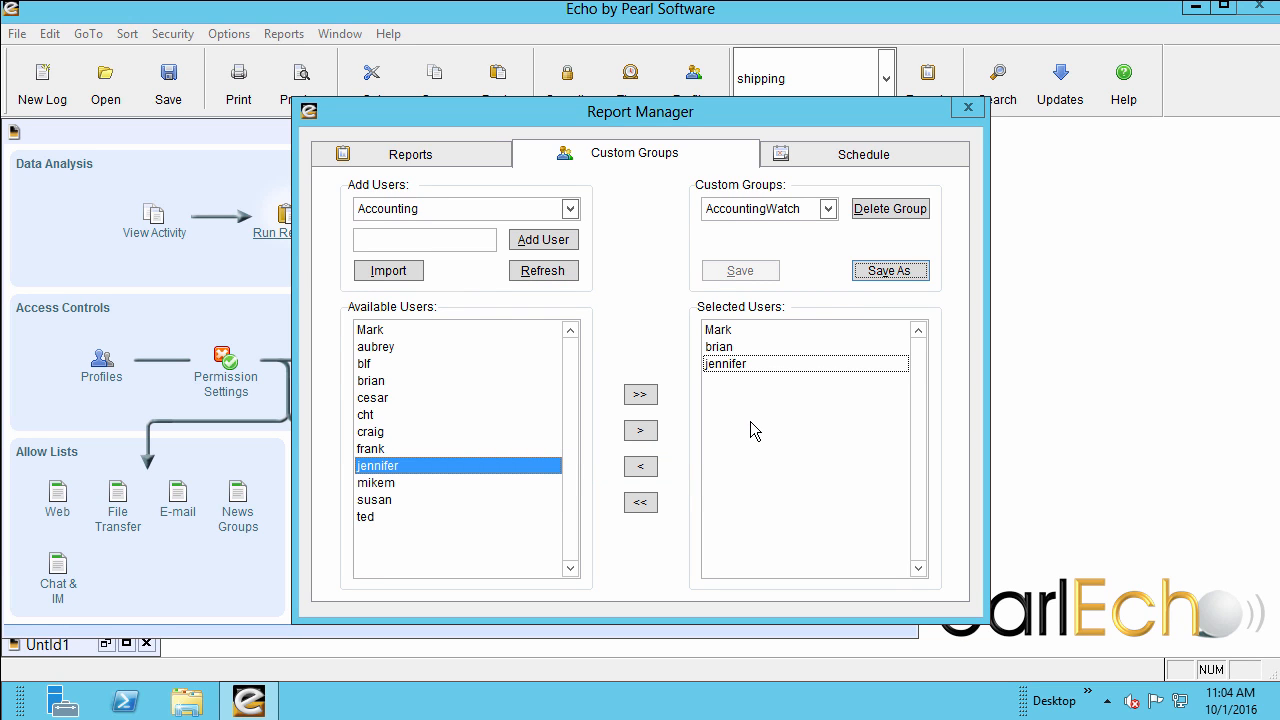
Choose the Cost at Site per User report and set its group to AccountingWatch.
click(461, 158)
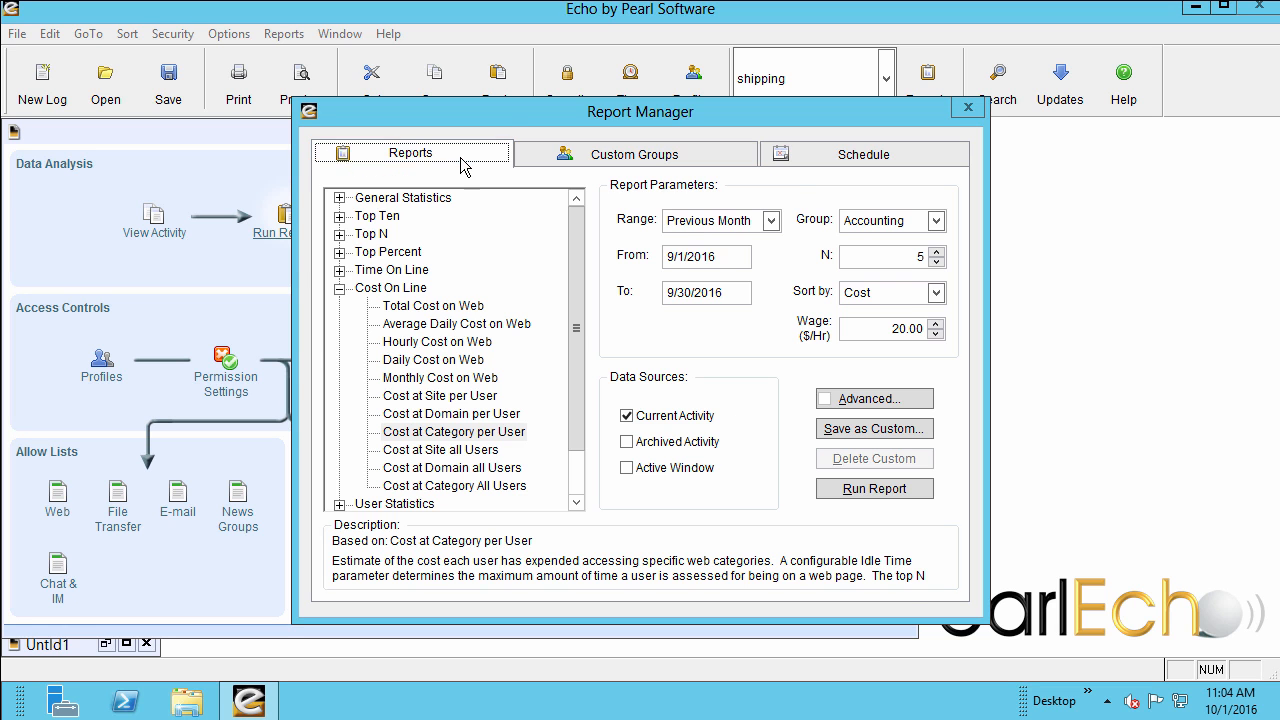
click(460, 396)
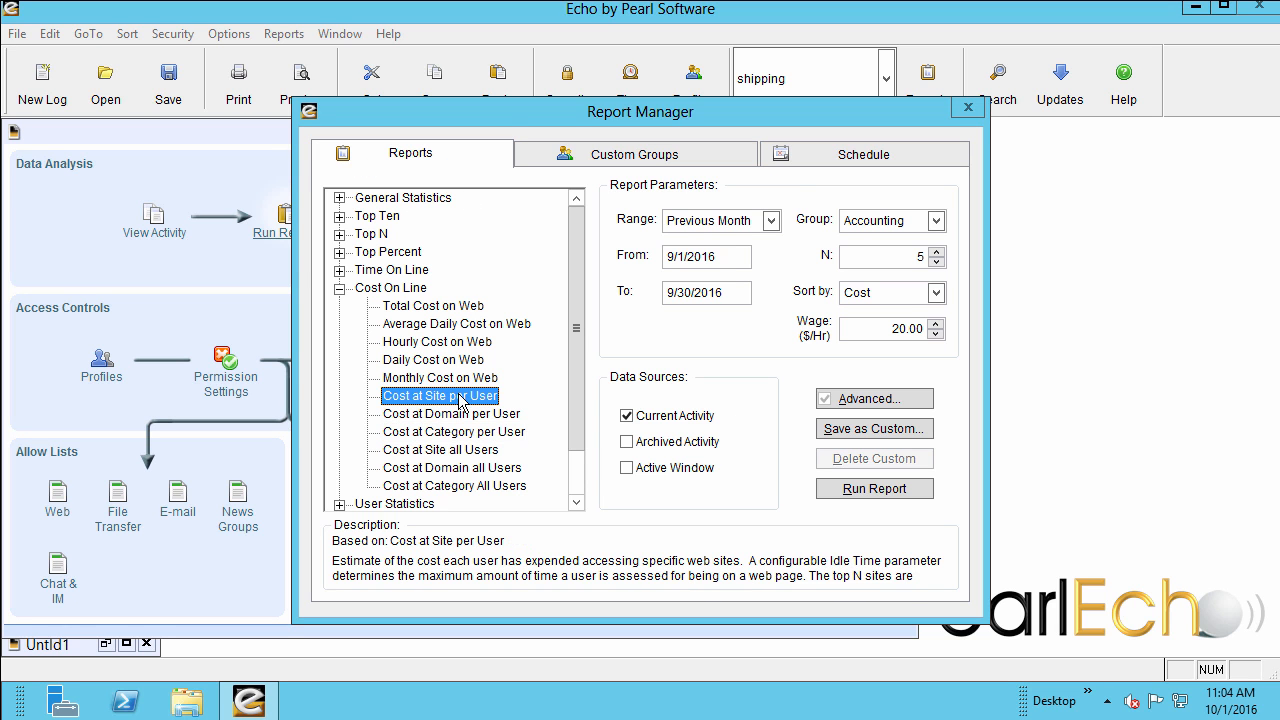
click(936, 222)
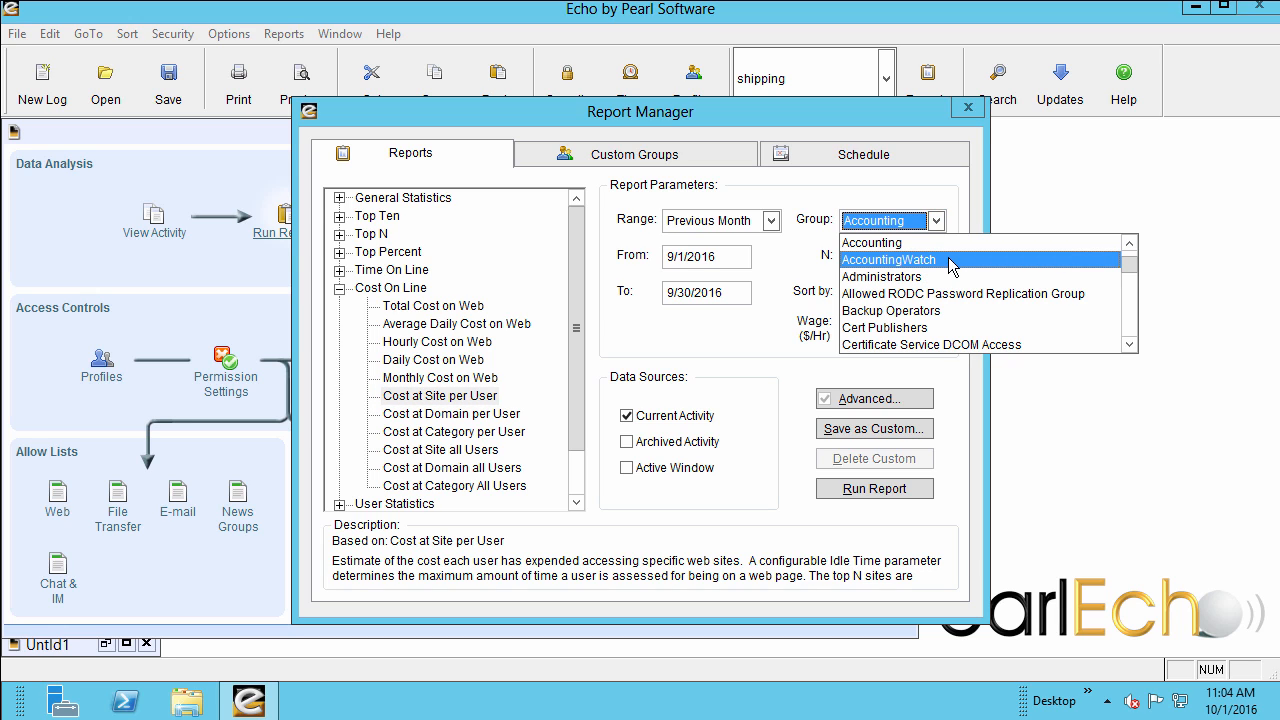
click(950, 262)
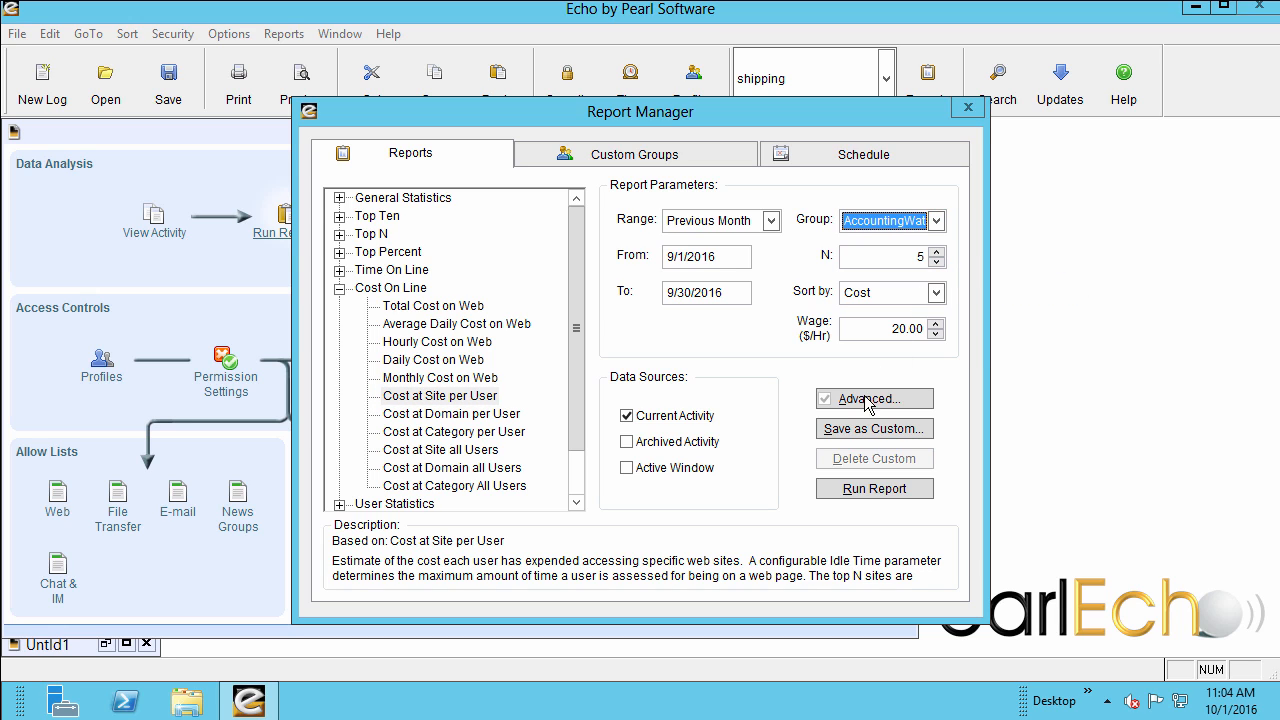
Save the configured report as a custom report titled "Cost at Site By User - Watch List" with the description "CFO's Watch List Report".
click(864, 432)
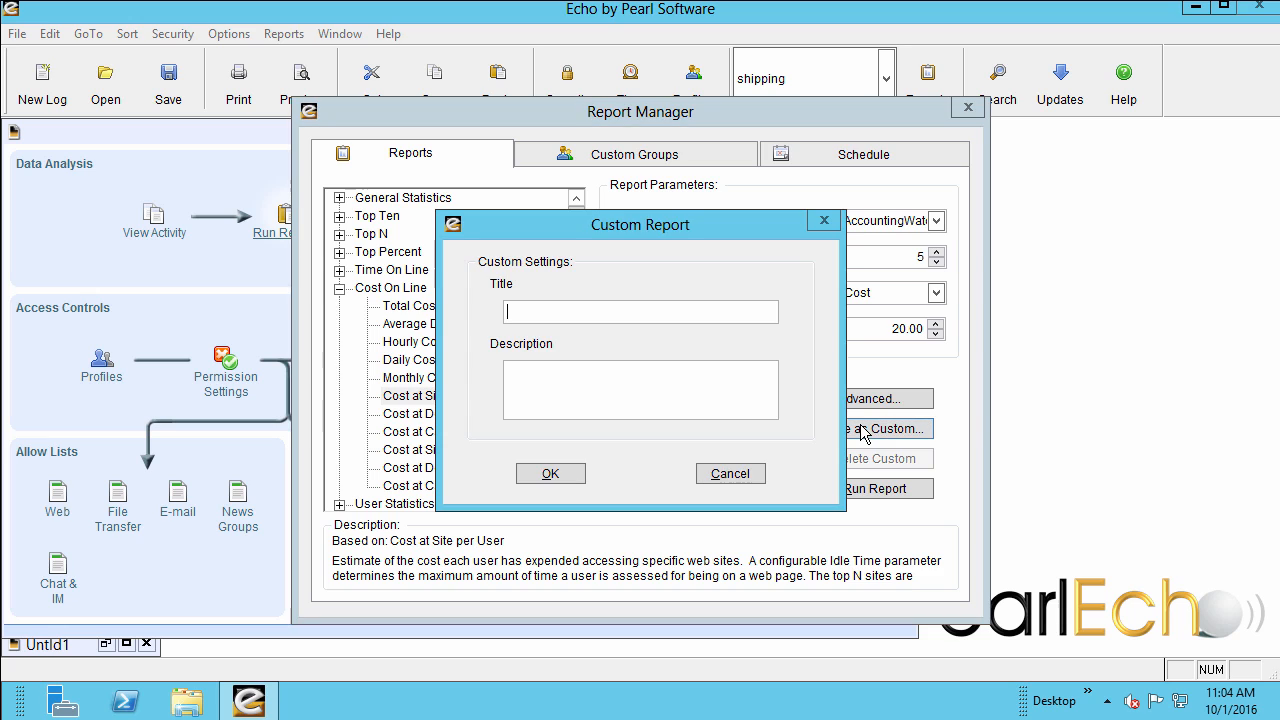
click(510, 312)
text(Cost at Site By Use)
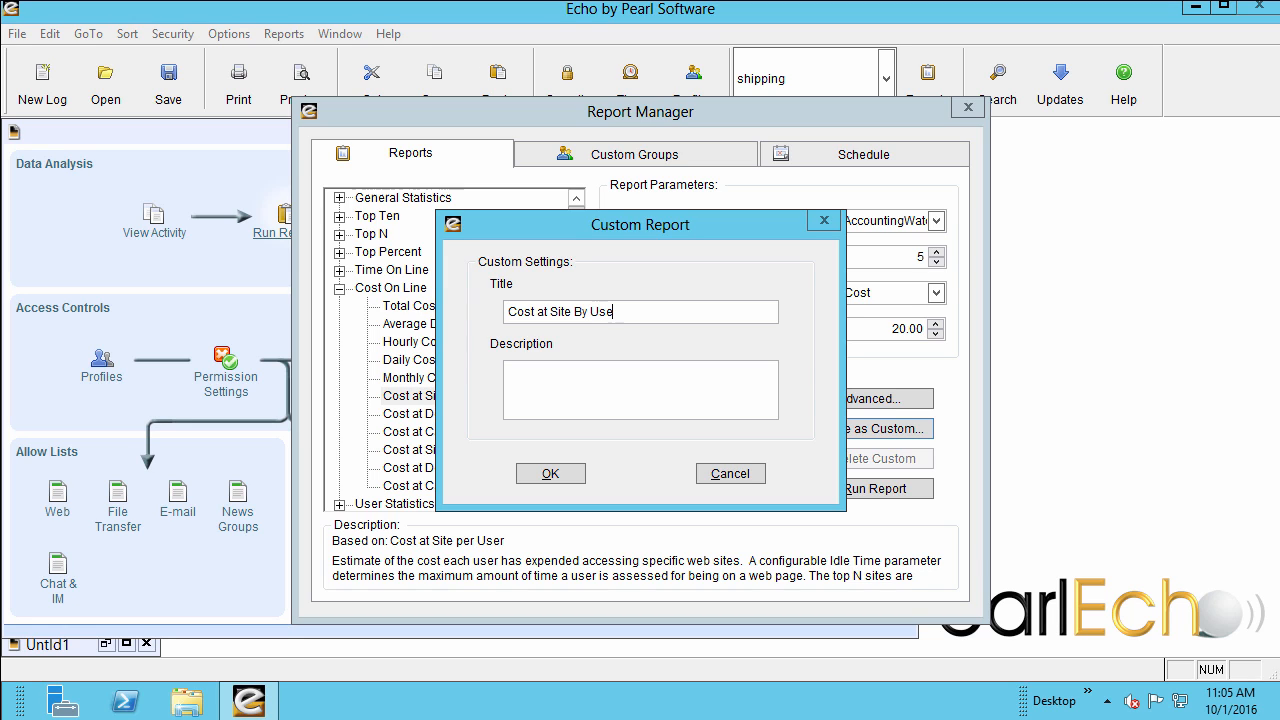
text(r - Watch List)
key(Tab)
text(CFO's Wa)
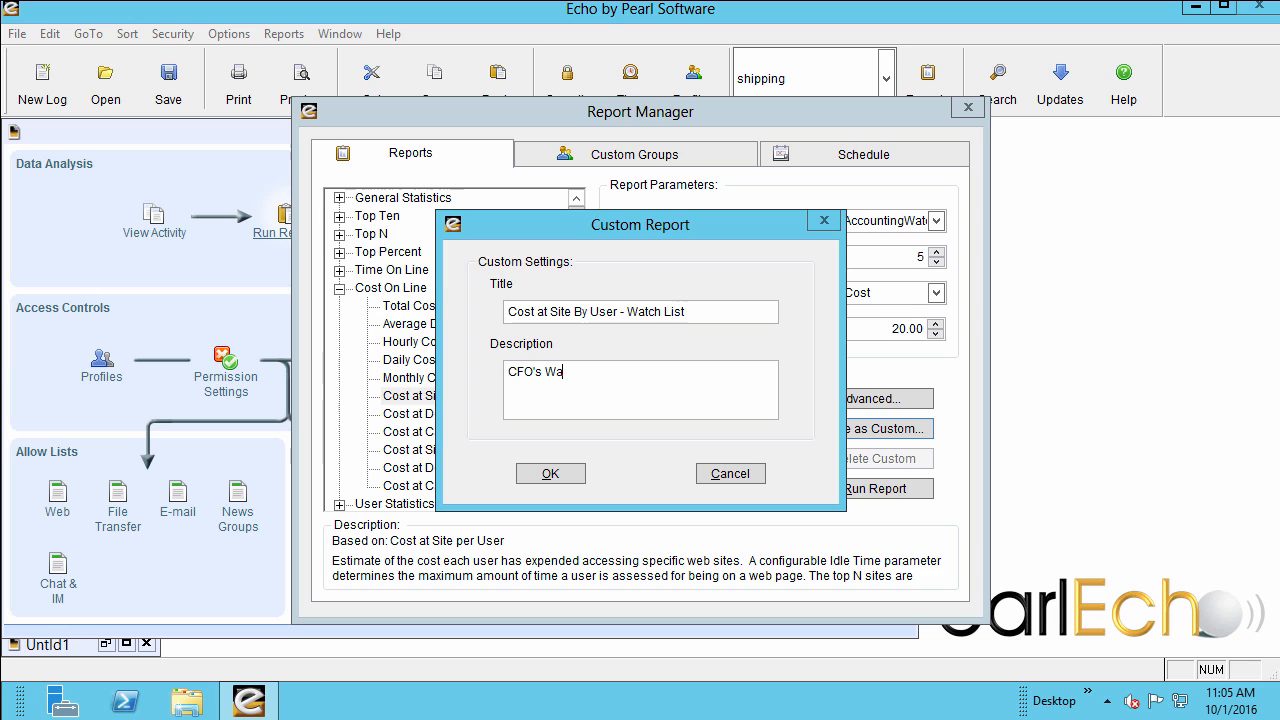
text(tch List Report)
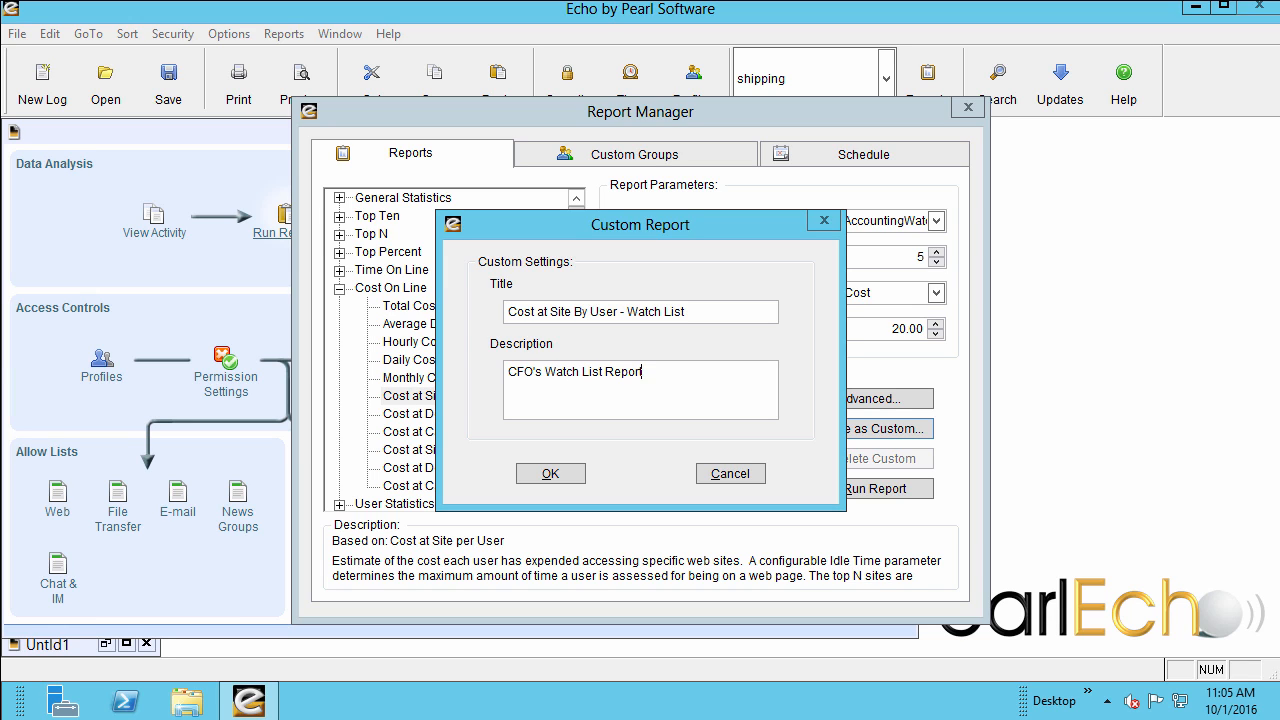
click(538, 472)
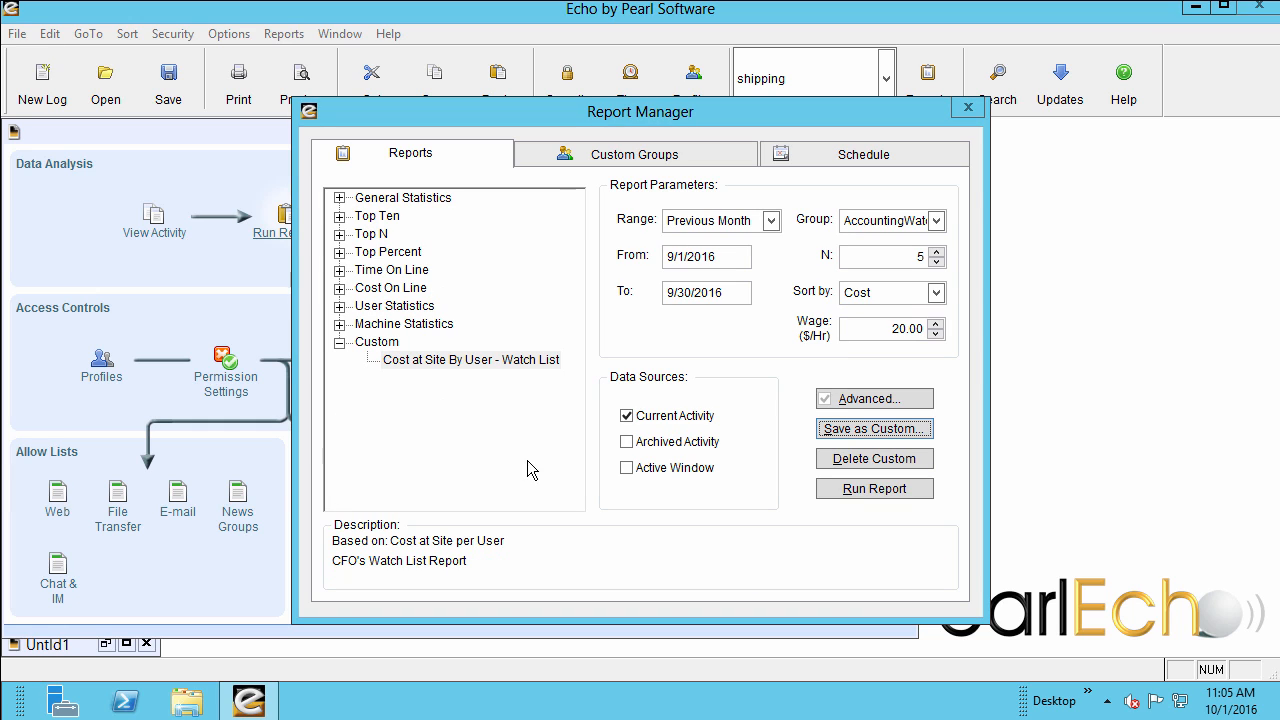
Run the custom Cost at Site By User - Watch List report and look through its preview.
click(475, 361)
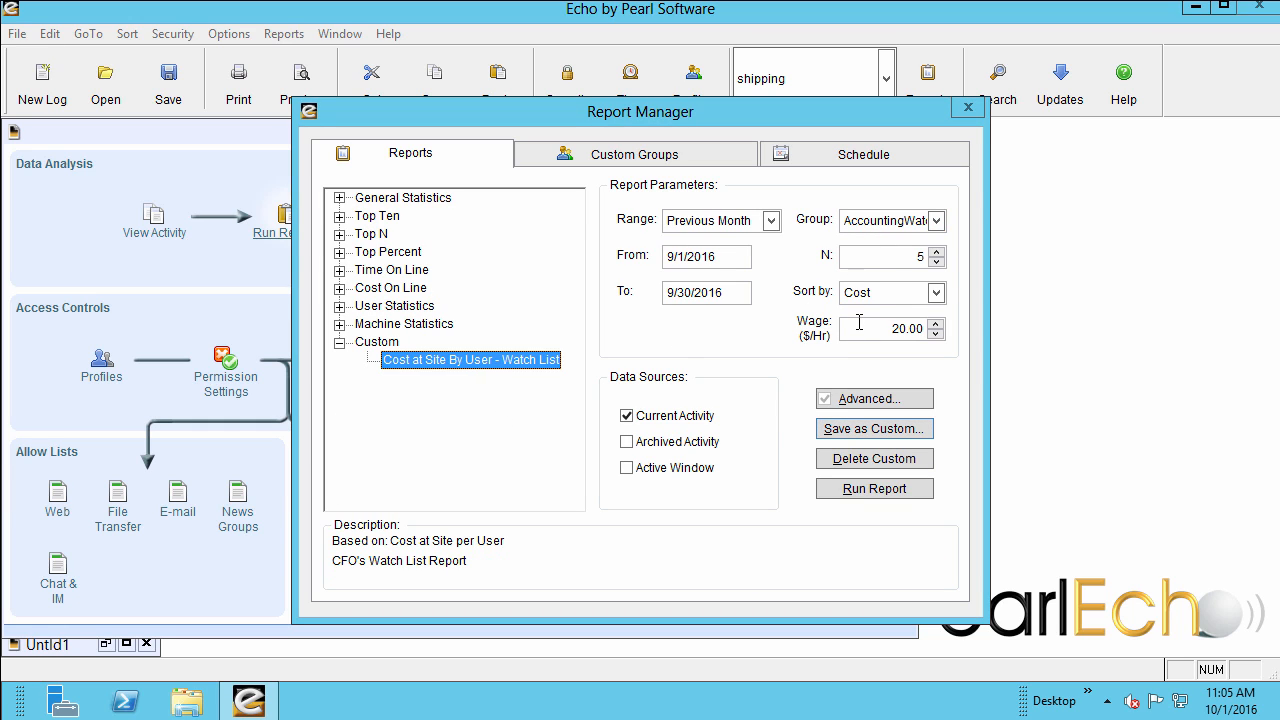
click(862, 490)
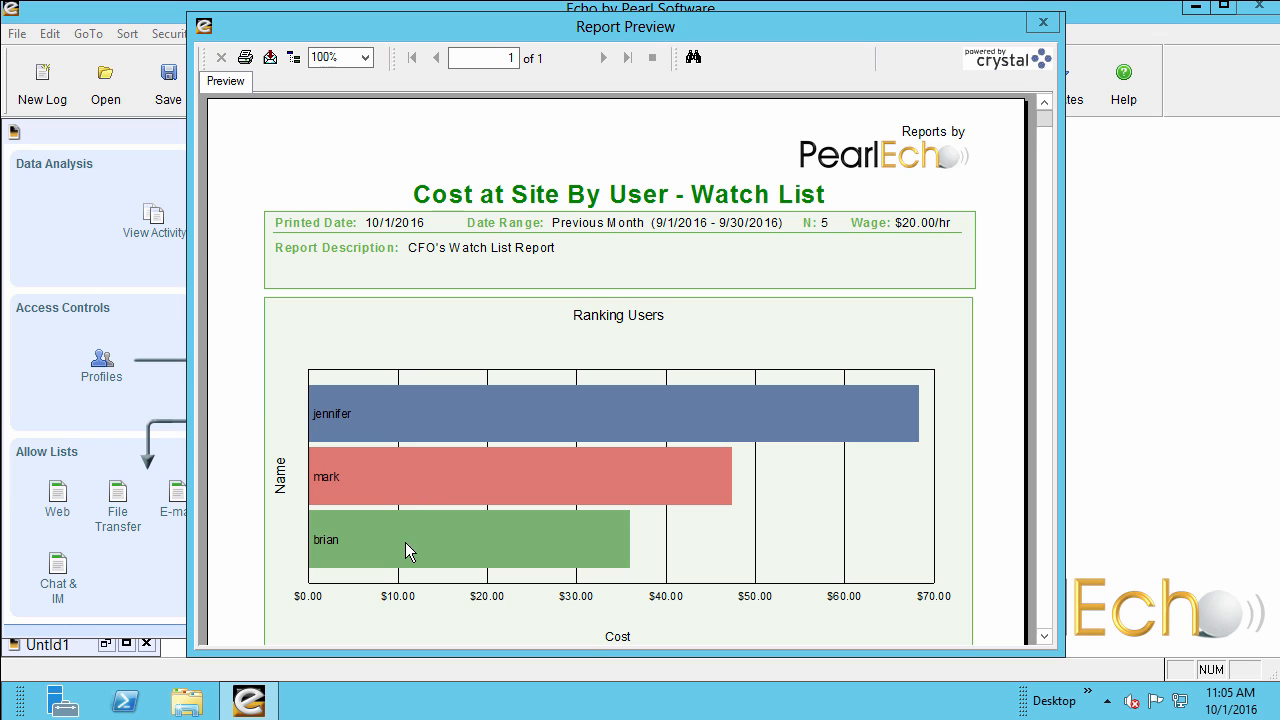
click(1044, 638)
click(1044, 638)
click(1044, 638)
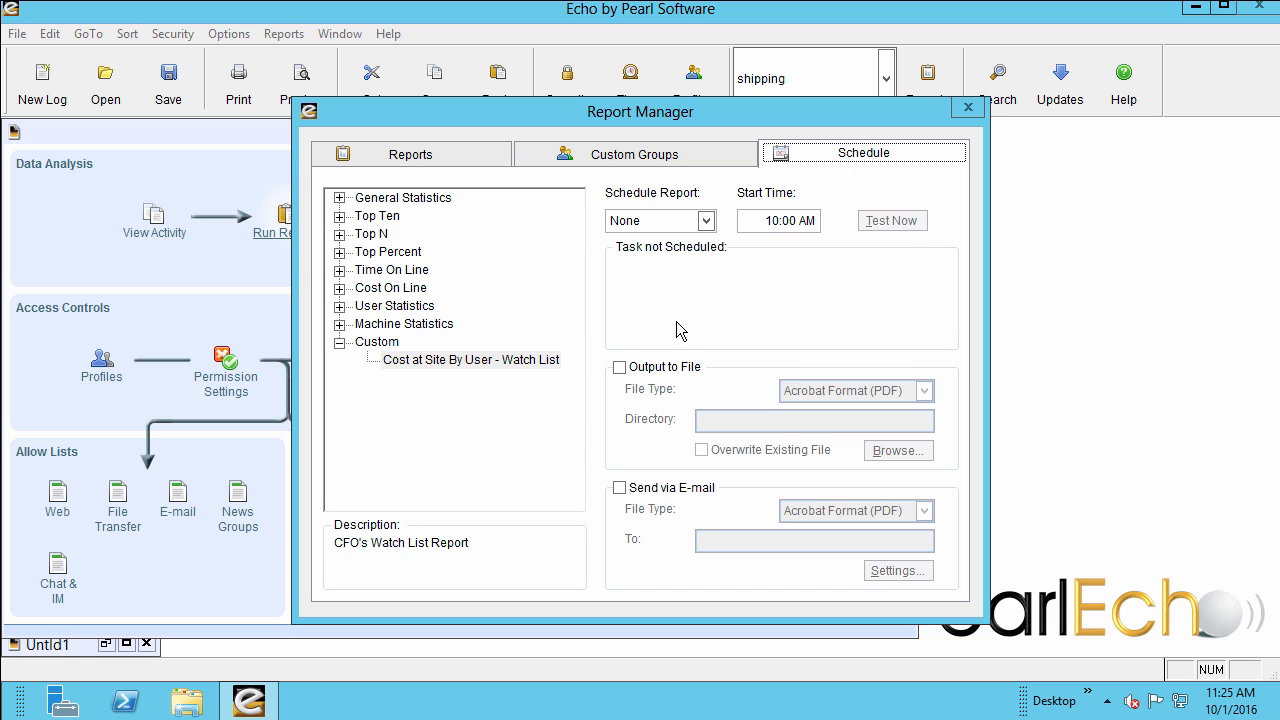
Enable both file output and e-mail delivery in the schedule of the Cost at Site By User - Watch List report.
click(621, 369)
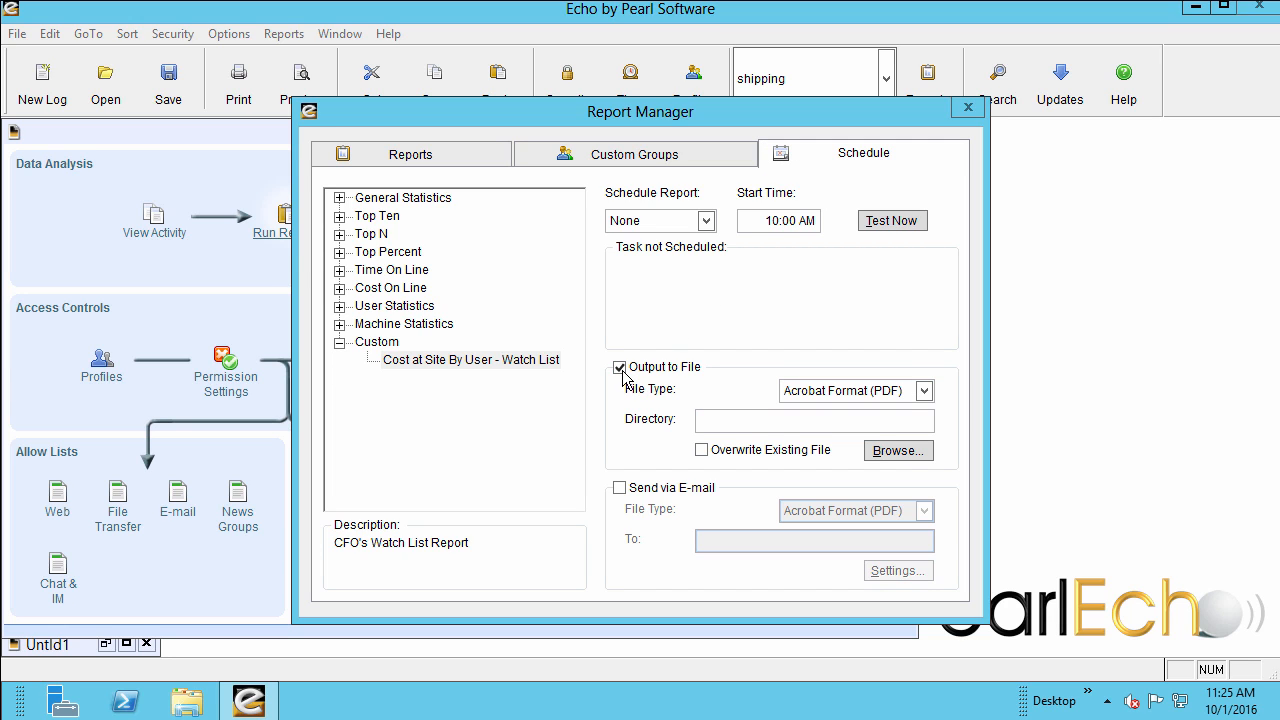
click(619, 489)
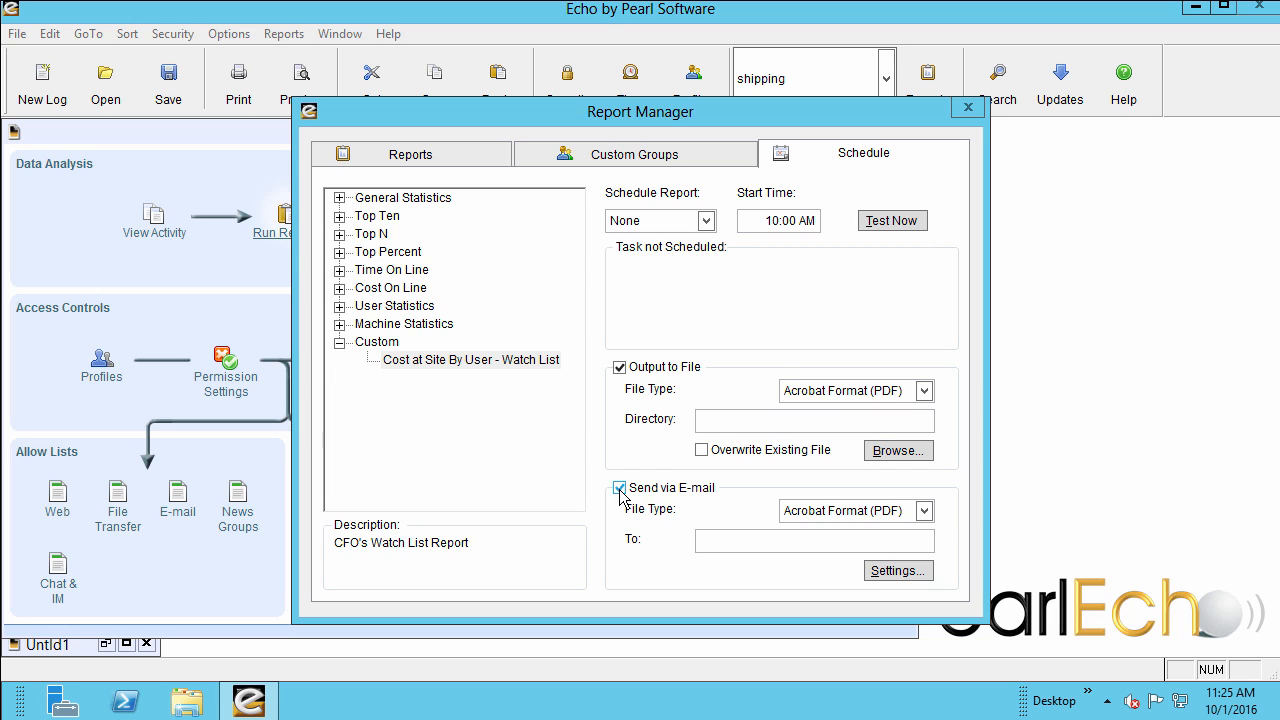
click(543, 365)
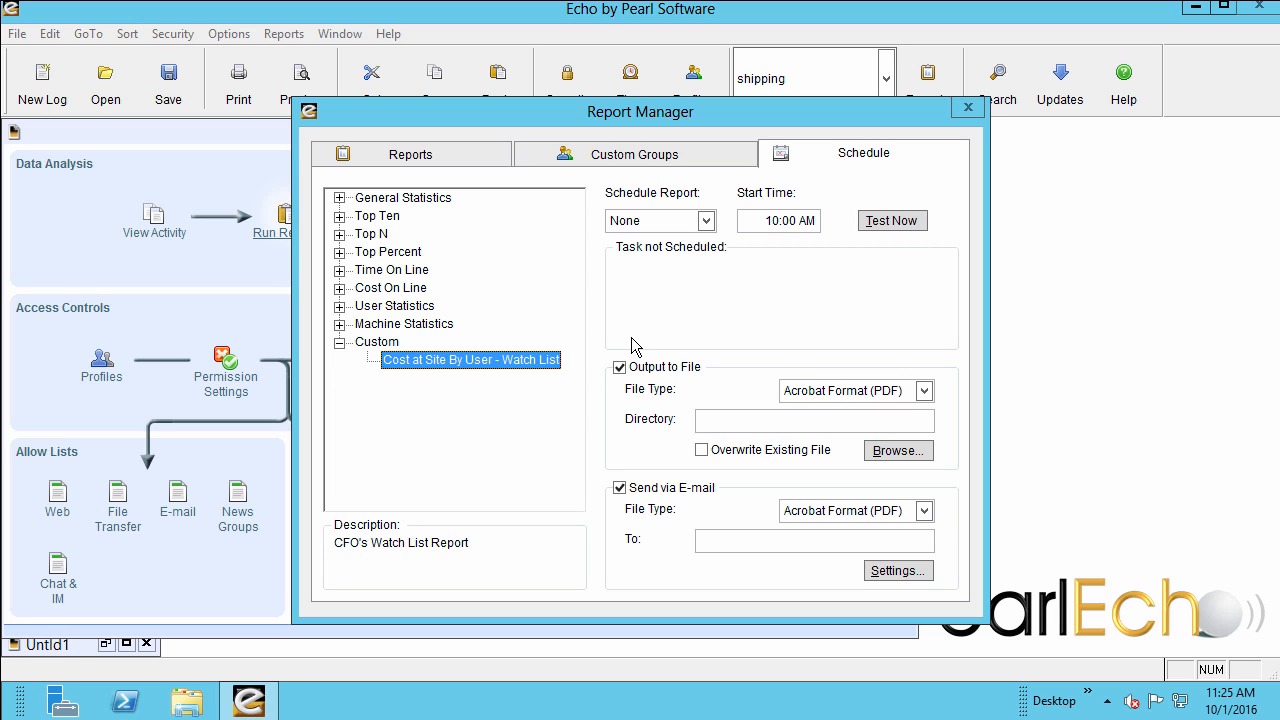
Schedule the watch list report to run weekly every Monday at 11:00 AM.
click(705, 220)
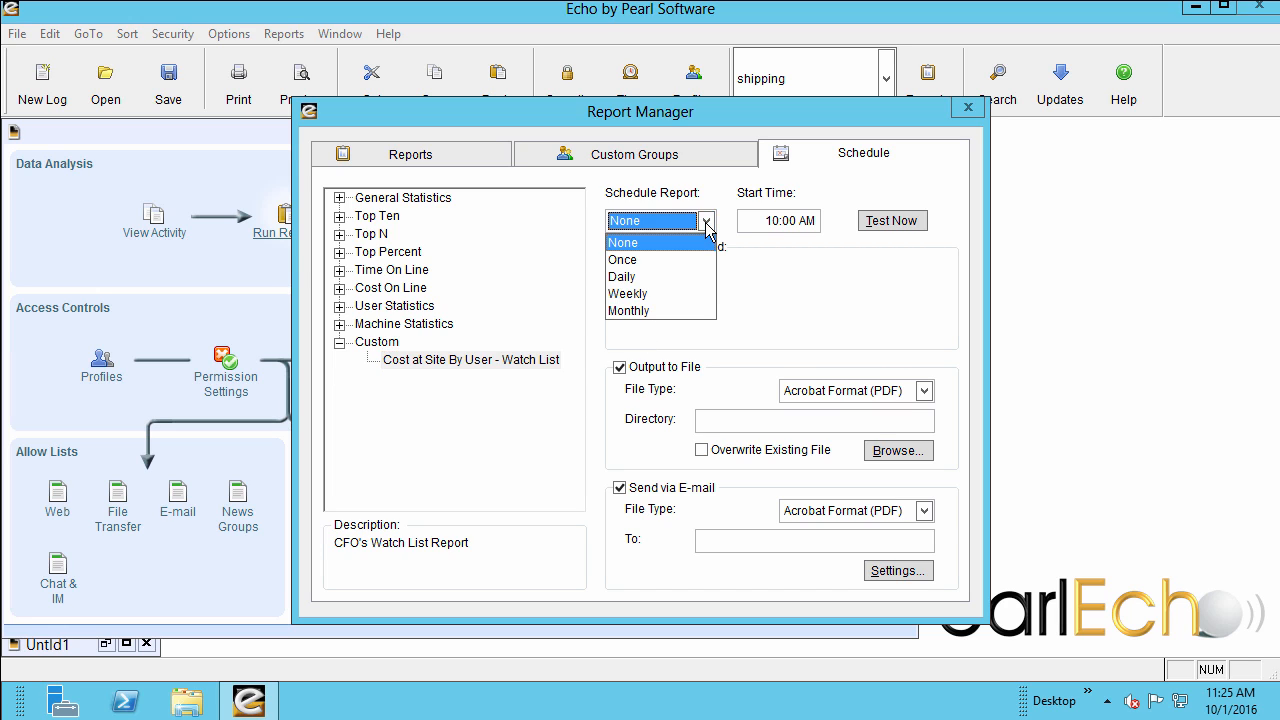
click(643, 295)
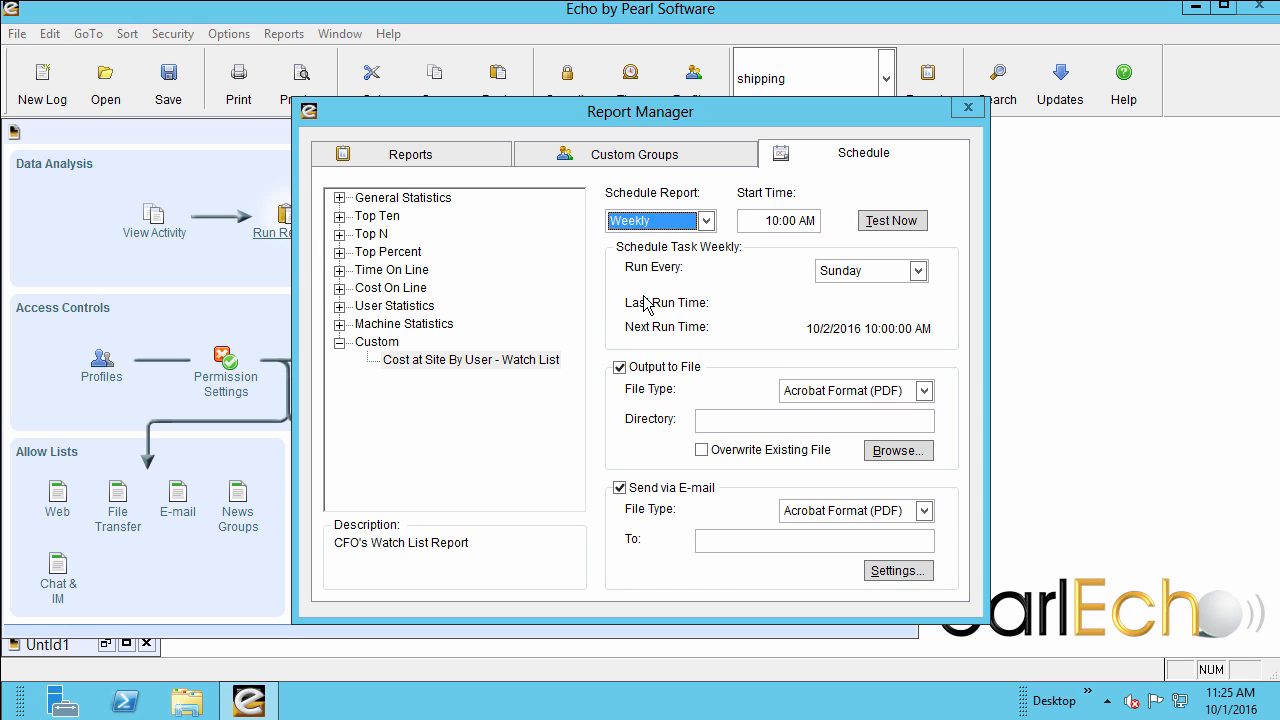
click(917, 271)
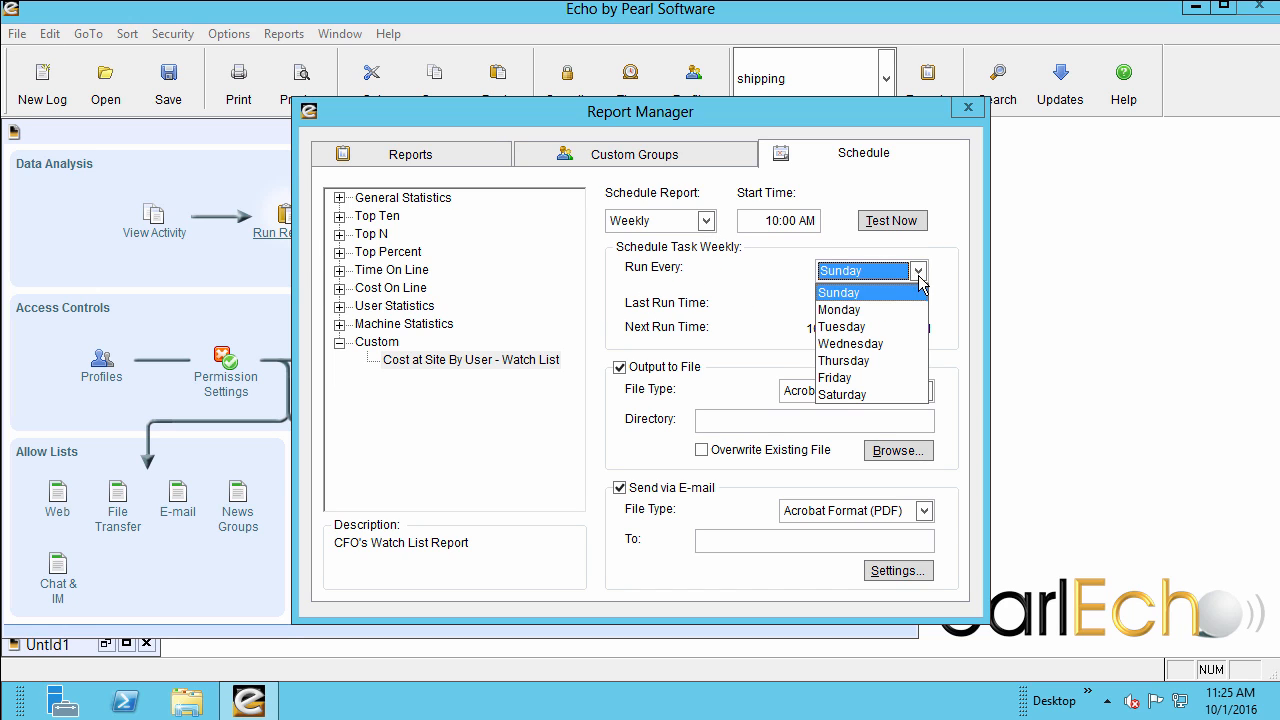
click(867, 311)
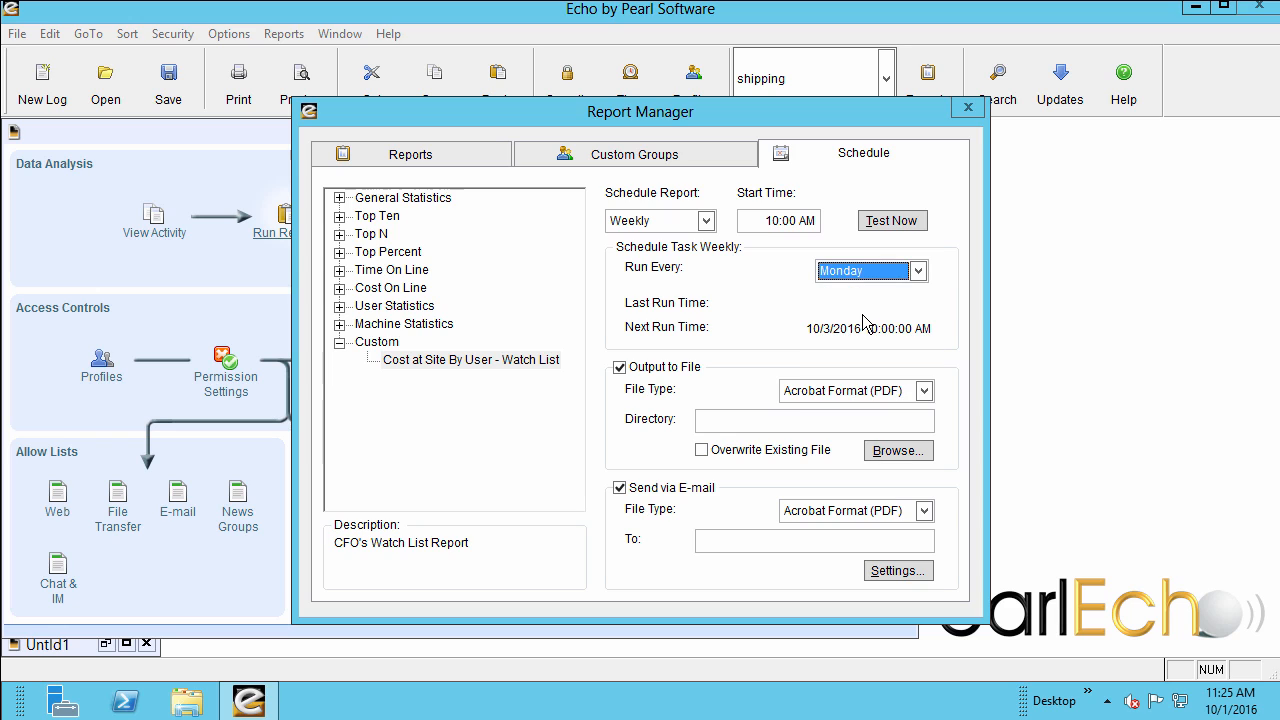
click(779, 220)
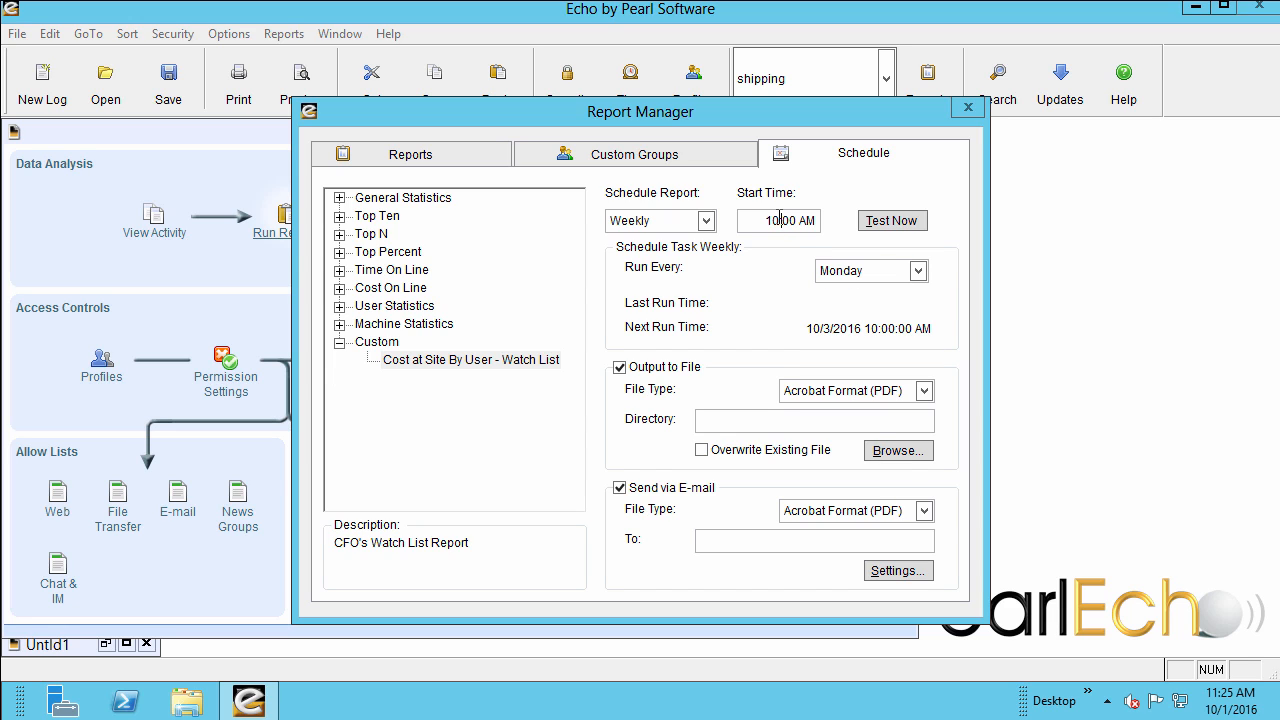
double_click(779, 220)
text(11)
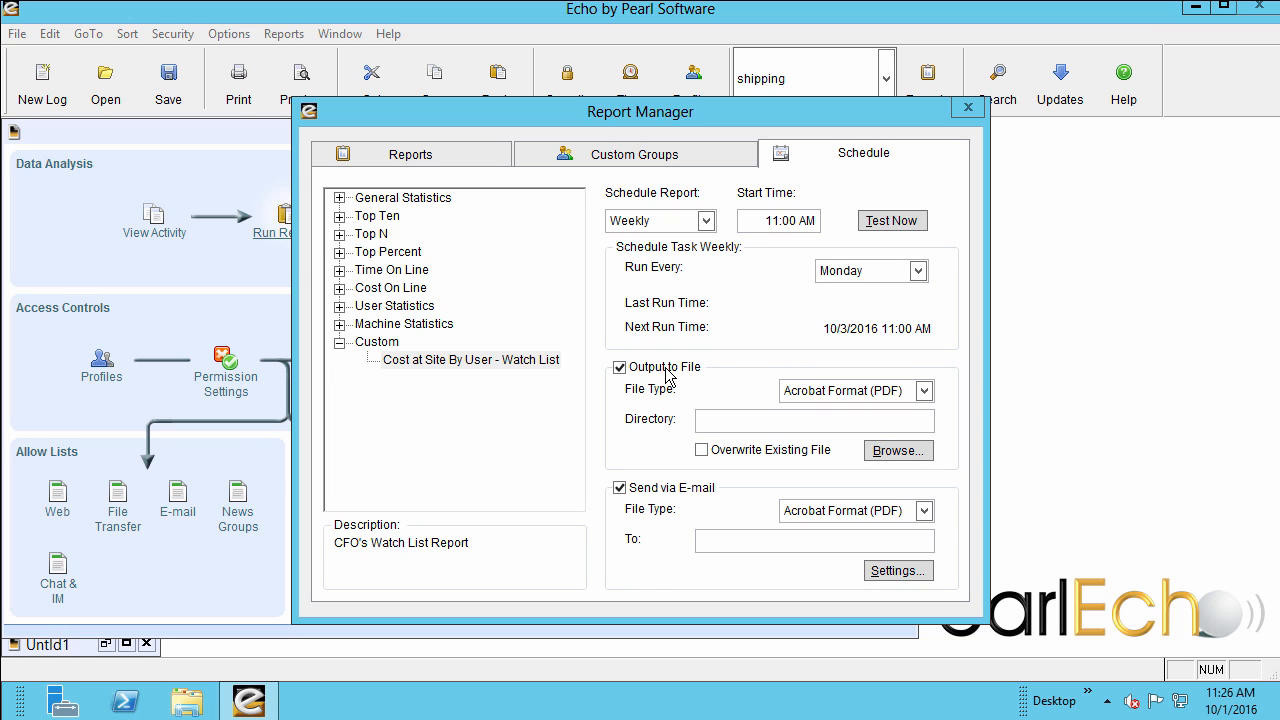
Set the scheduled file output to HTML, saved in the directory c:\inetpub\intranet\reports.
click(922, 391)
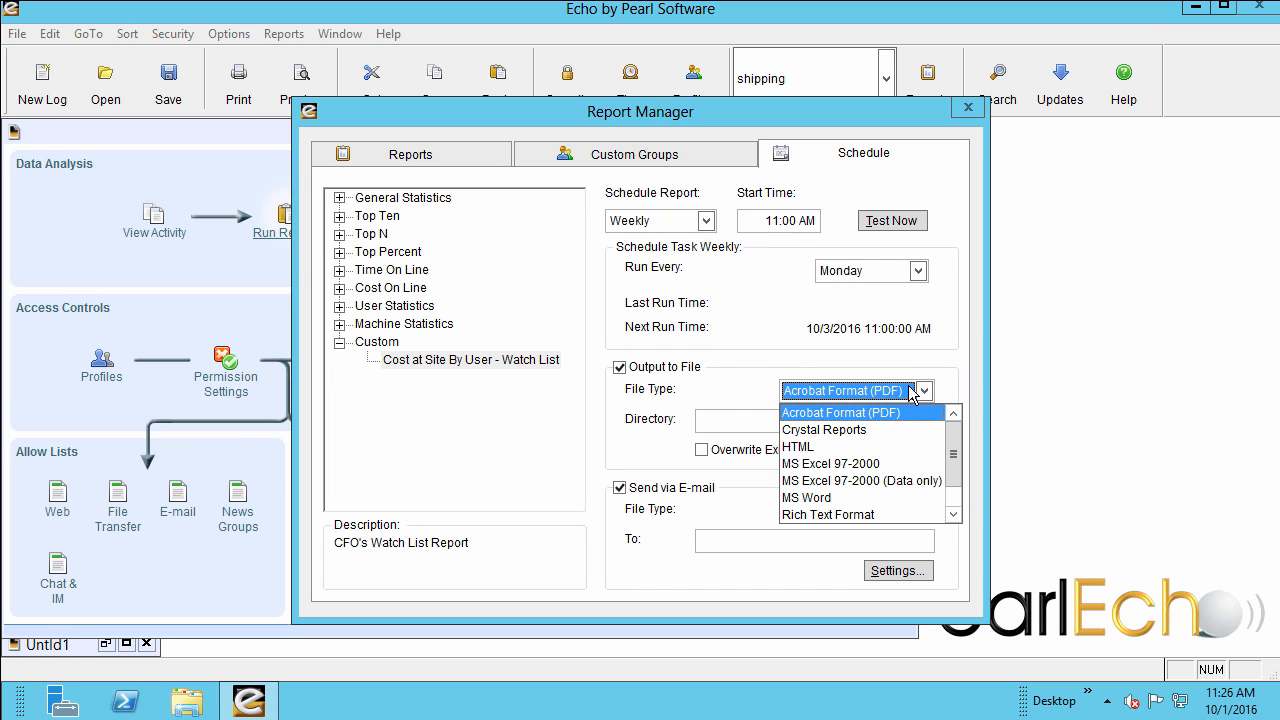
click(822, 448)
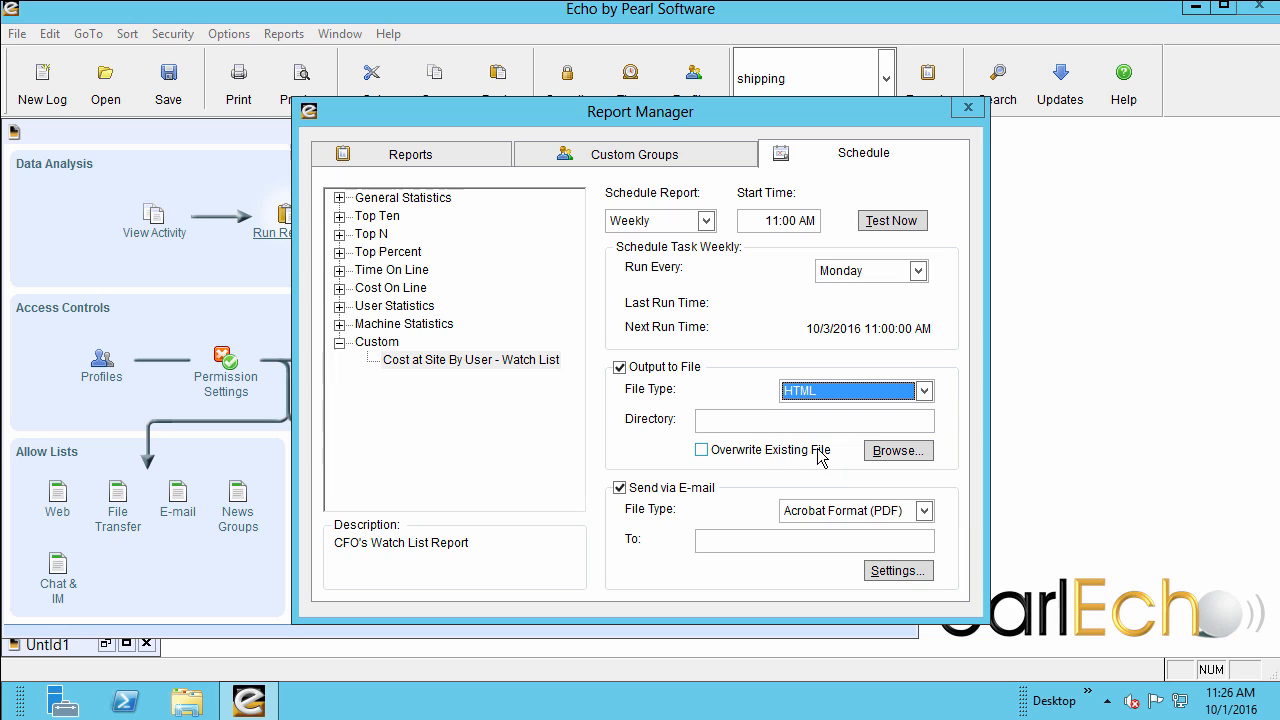
click(716, 422)
text(c)
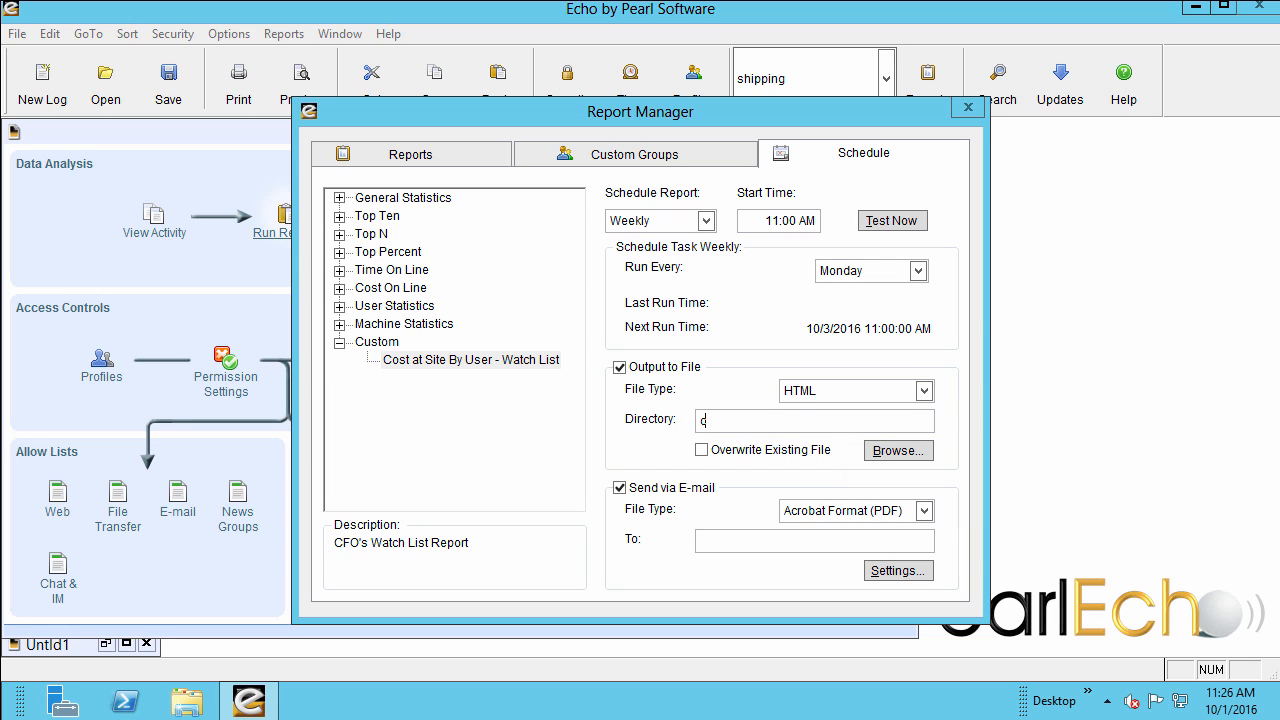
text(:\inetpub\intranet\reports)
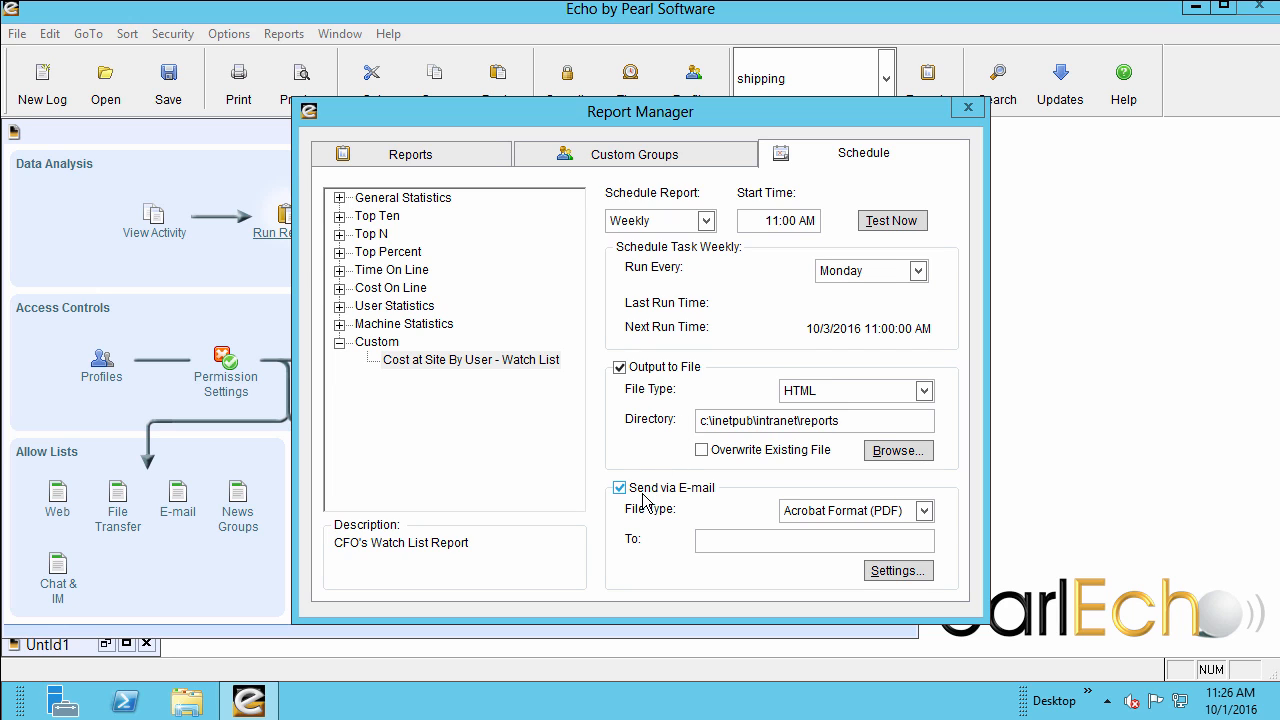
Set the e-mailed report's file type to Crystal Reports, enter the CFO and HR e-mail addresses as recipients, and close the Report Manager.
click(814, 513)
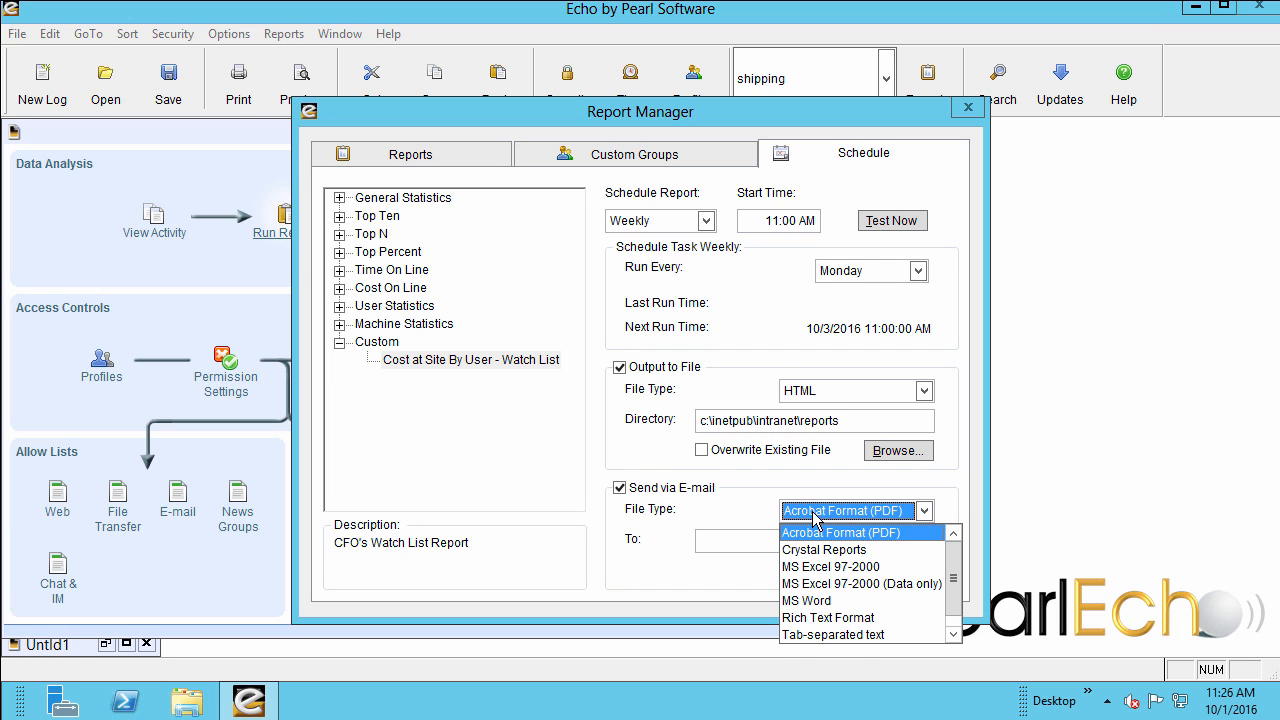
click(814, 549)
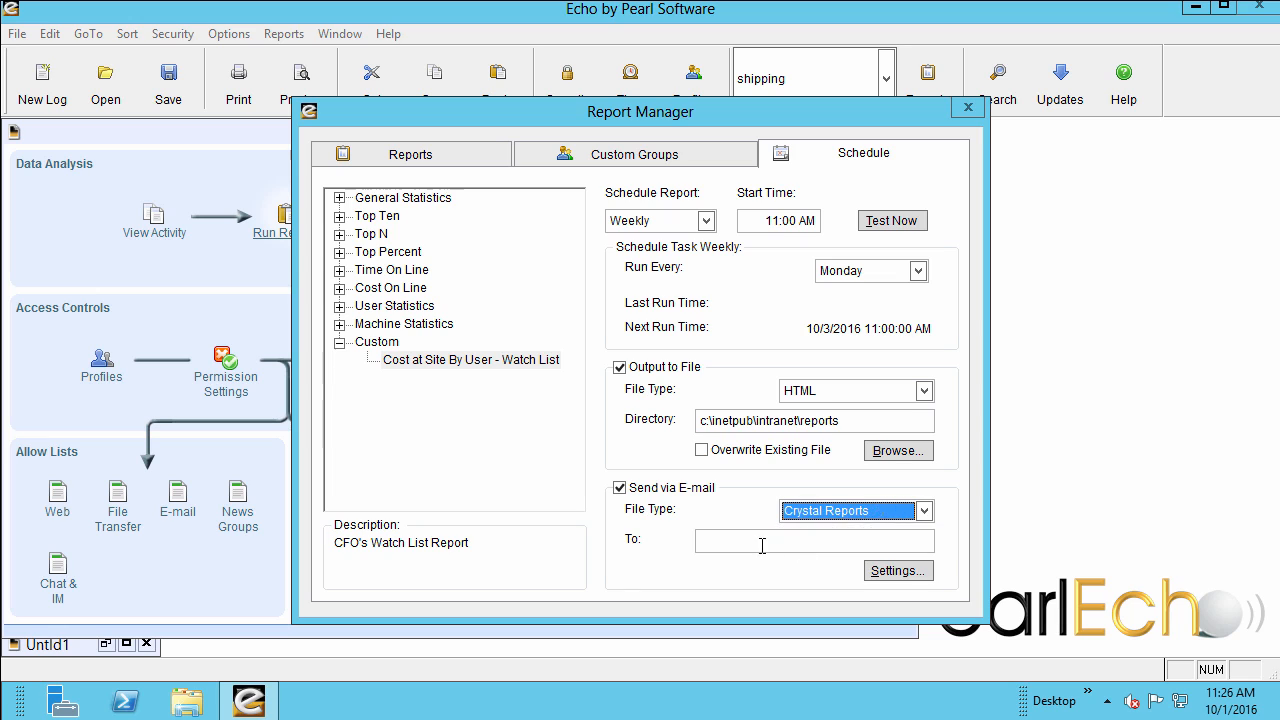
click(741, 545)
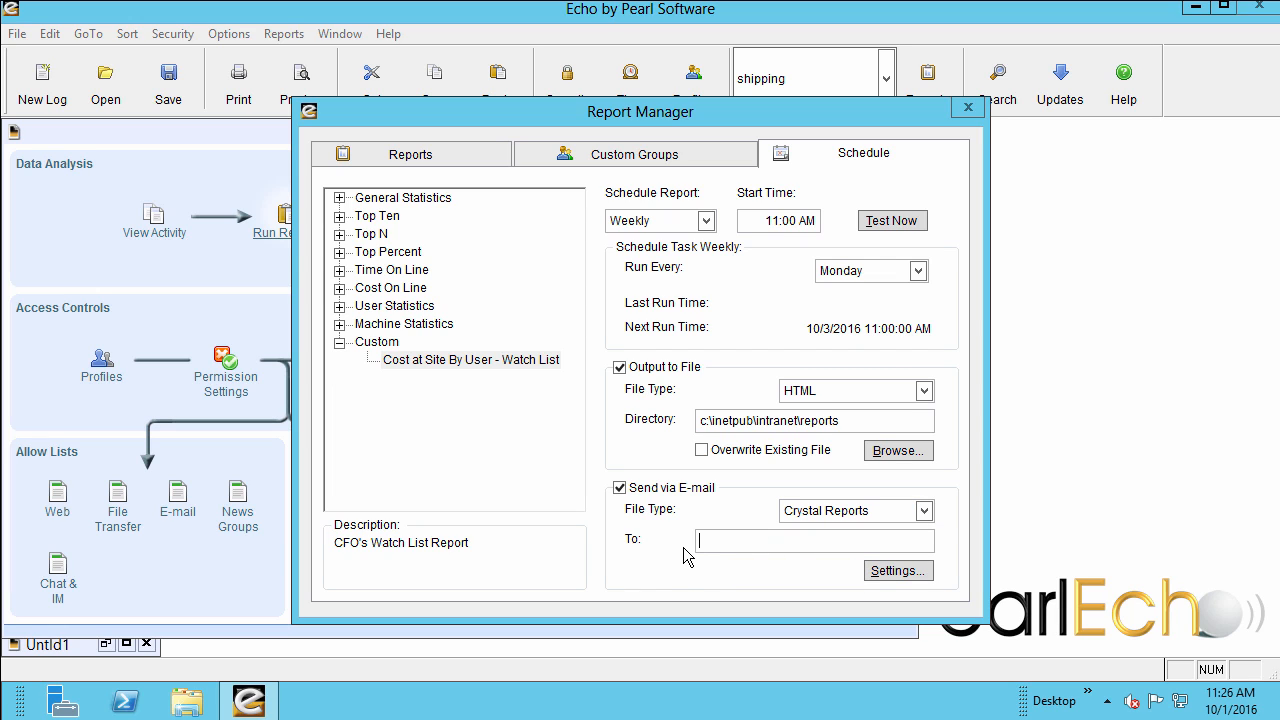
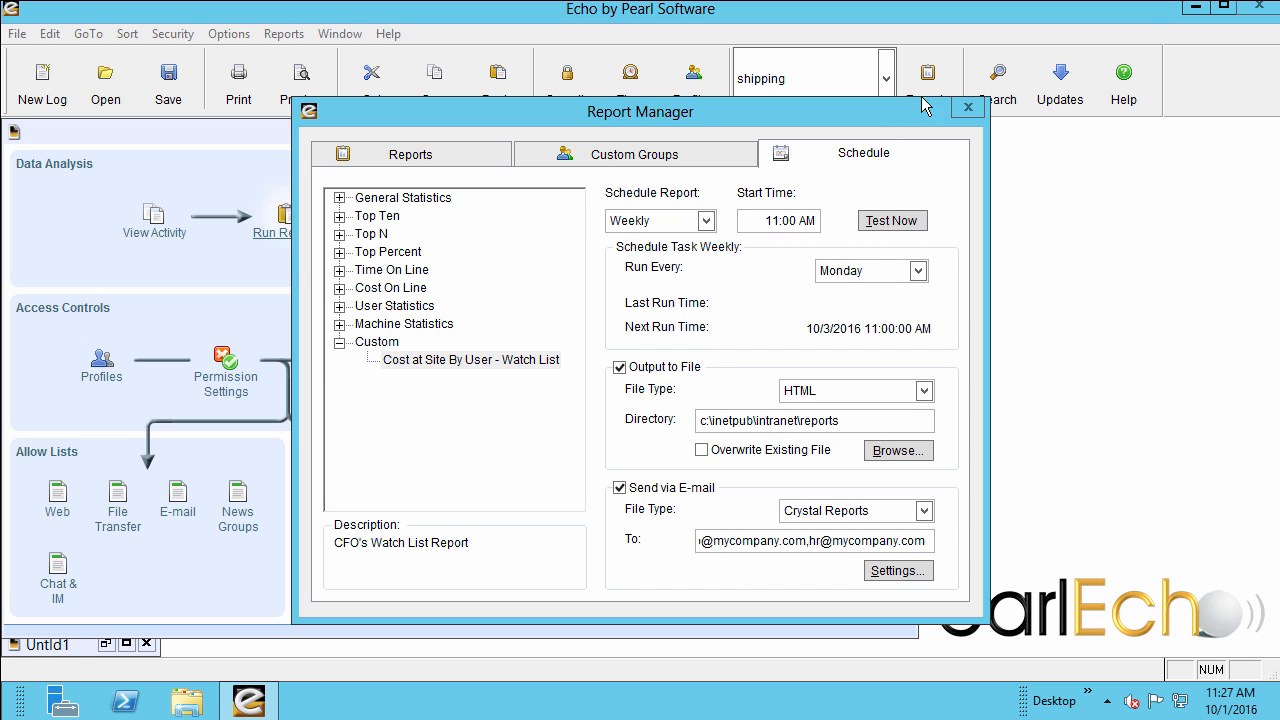
click(968, 110)
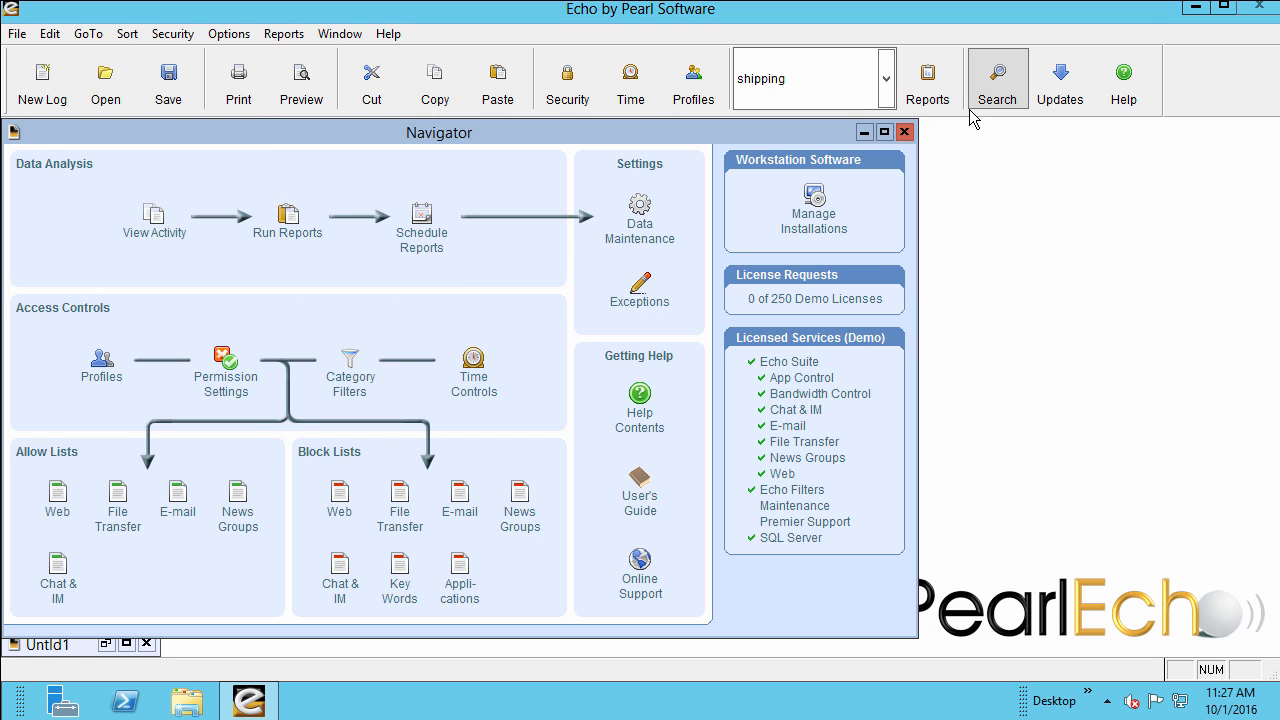